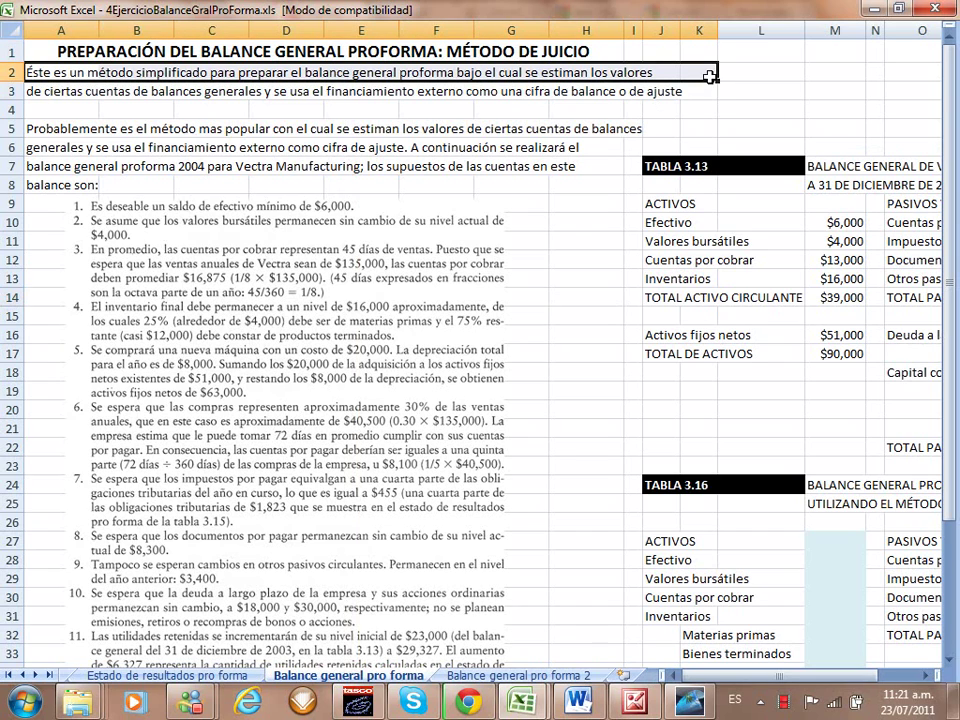
Step: Read the introductory text on the judgment method and the 2004 pro forma balance sheet for Vectra Manufacturing
left_click_drag(36, 92, 693, 92)
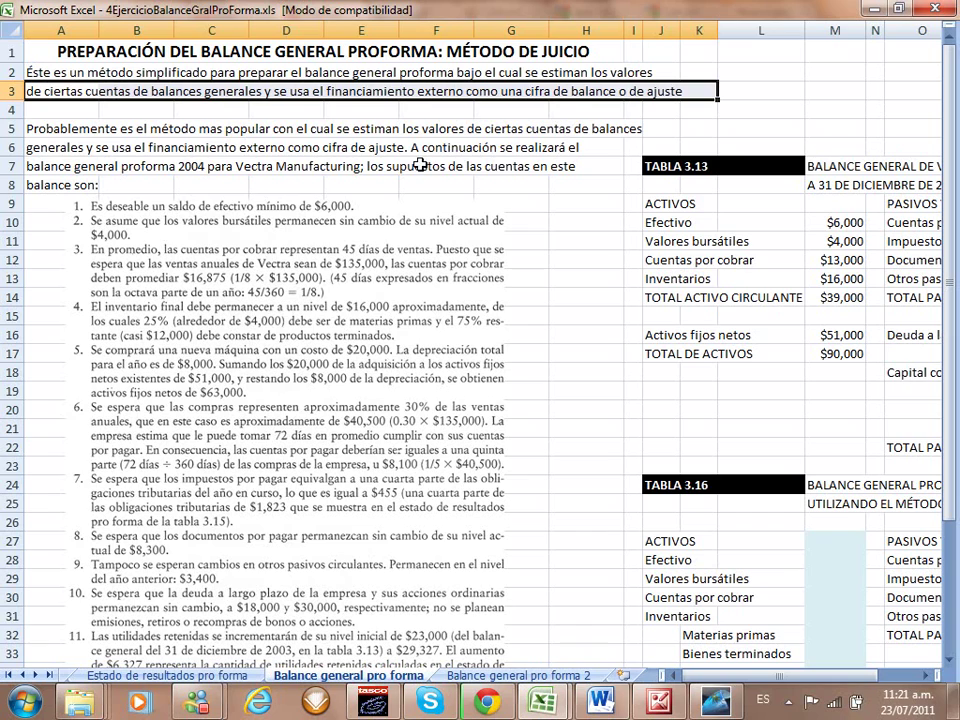
left_click(73, 129)
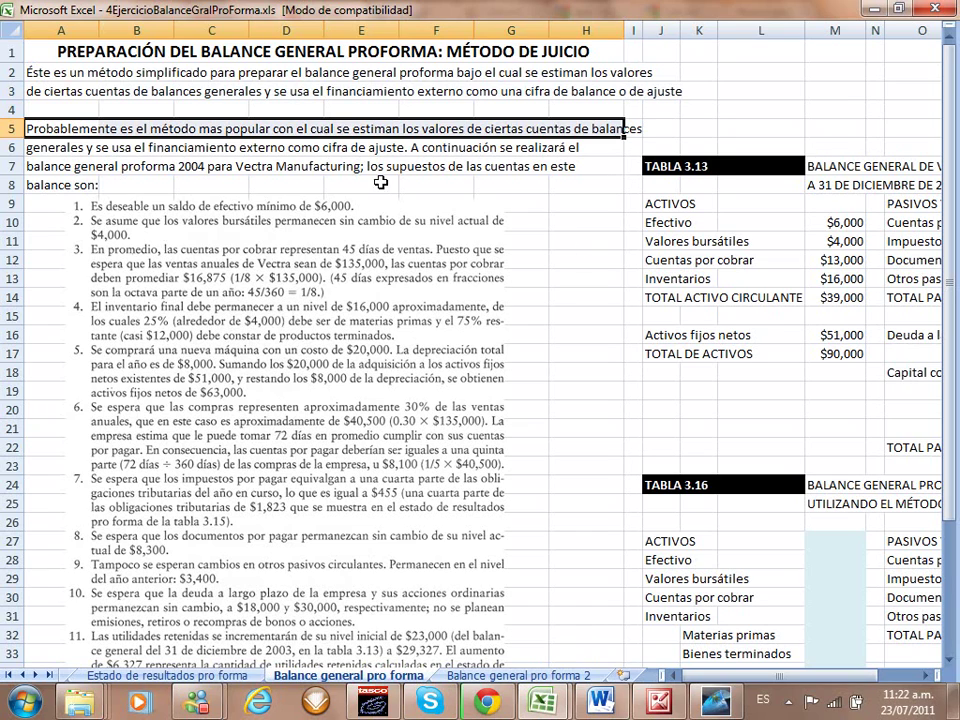
left_click(79, 169)
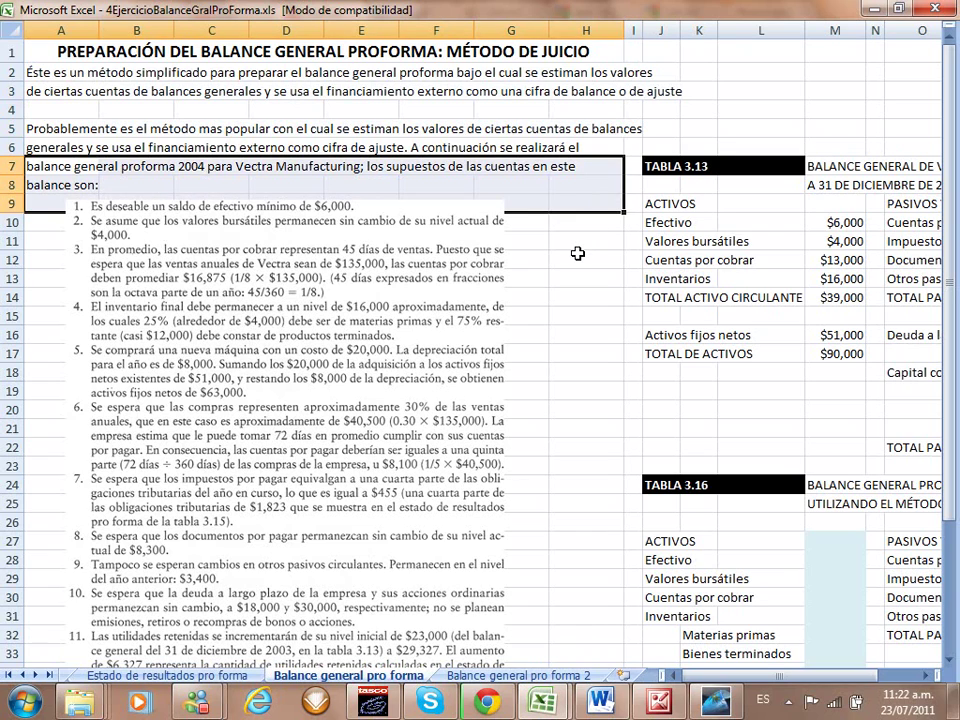
Step: Move the numbered assumptions picture against the sheet's left edge below the introduction and enlarge it to span columns A to H
left_click(428, 313)
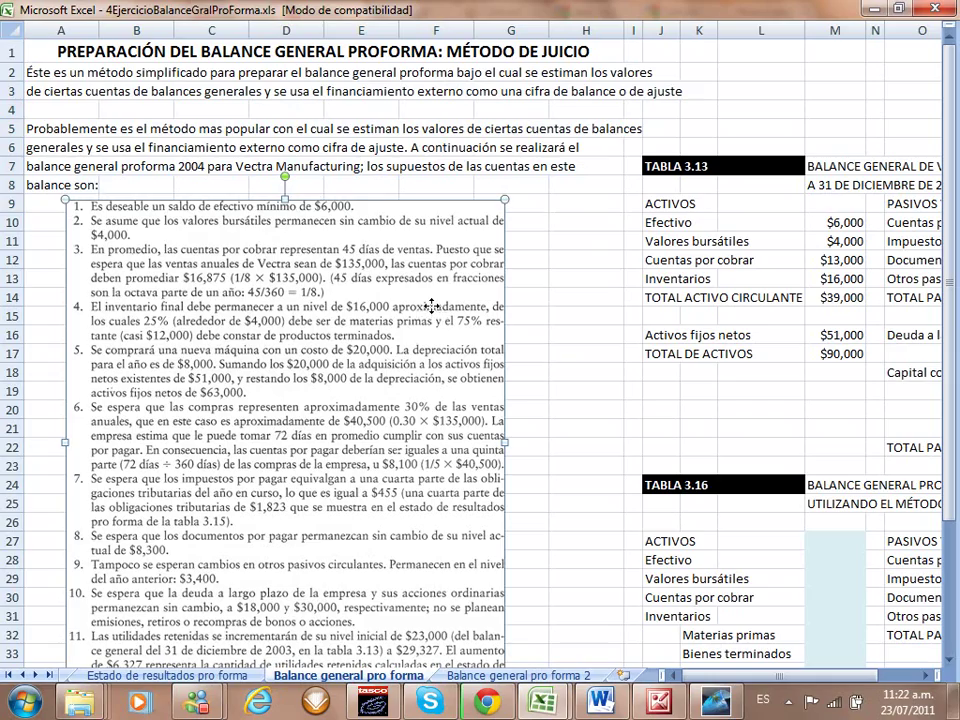
left_click_drag(428, 313, 376, 302)
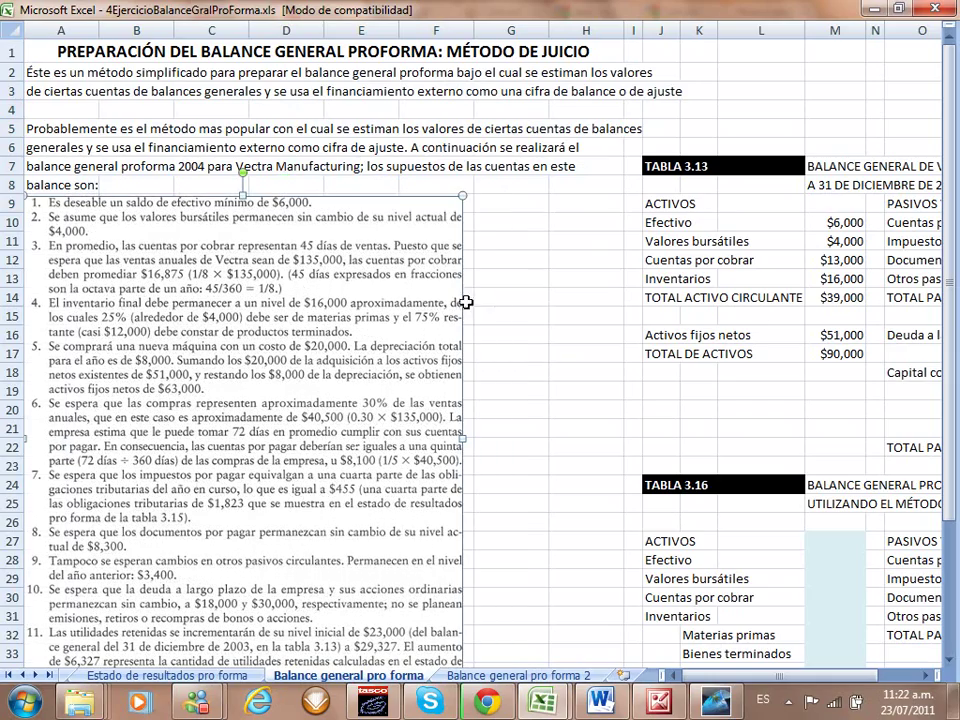
left_click_drag(463, 197, 535, 310)
left_click(626, 283)
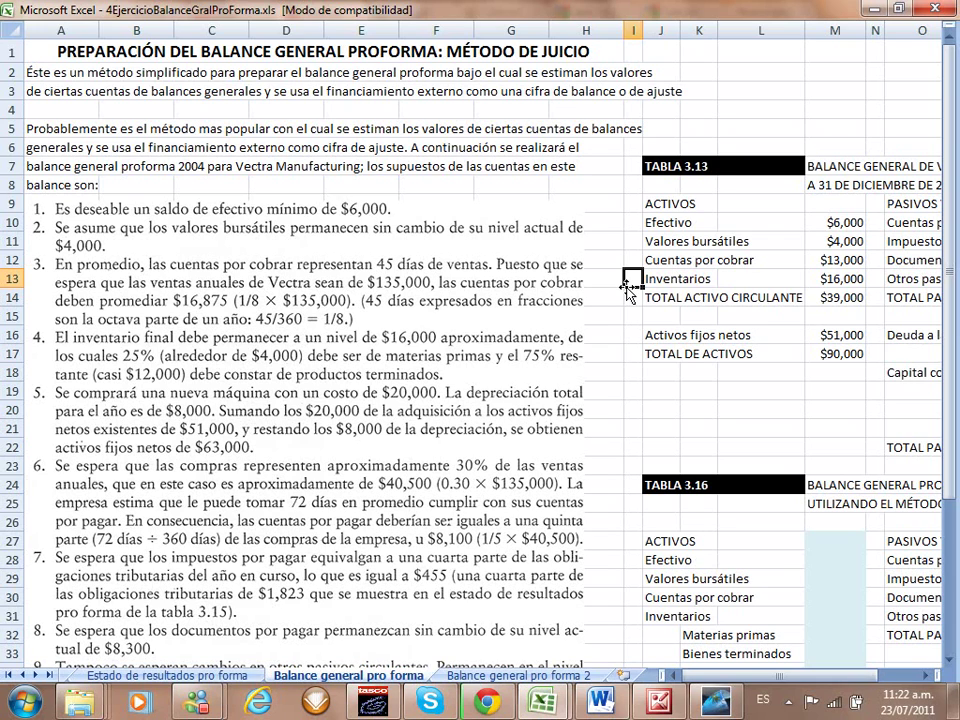
Step: Examine the 2003 balance sheet in TABLA 3.13 and locate the pro forma layout of TABLA 3.16 below it
key("Right")
key("Right")
key("Right")
key("Right")
key("Right")
key("Right")
key("Right")
key("Right")
key("Right")
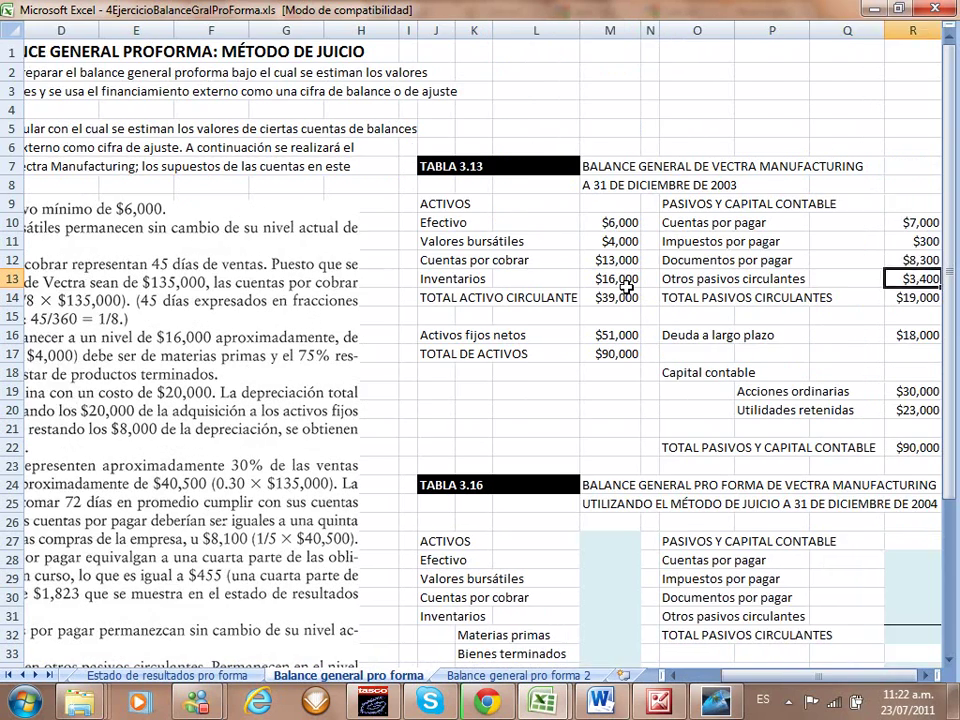
key("Right")
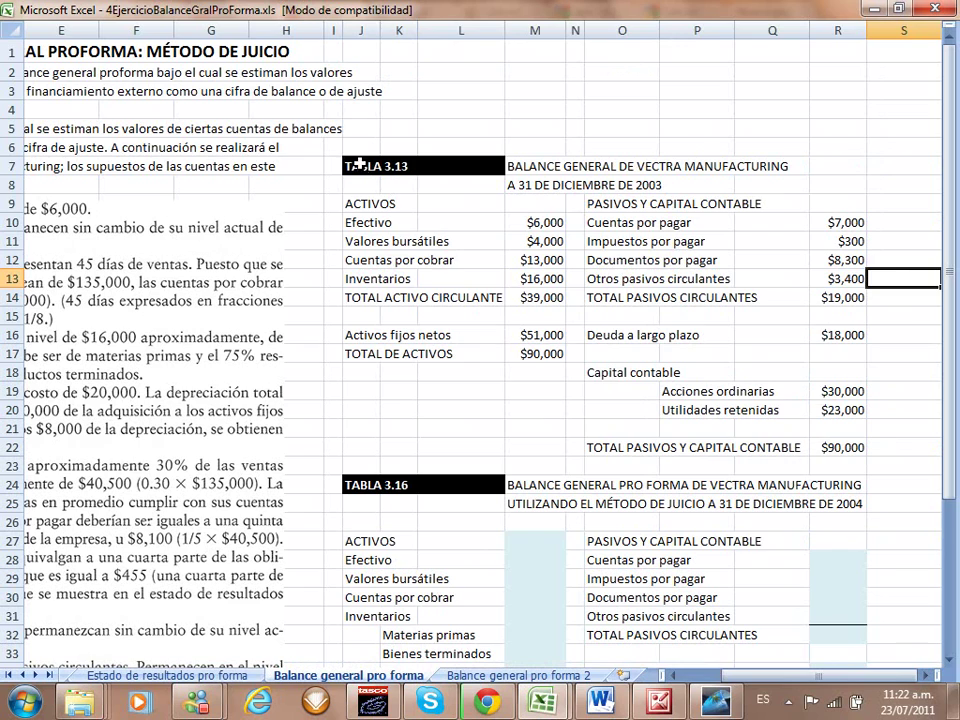
mouse_move(360, 165)
left_mouse_down()
mouse_move(814, 386)
mouse_move(840, 432)
left_mouse_up()
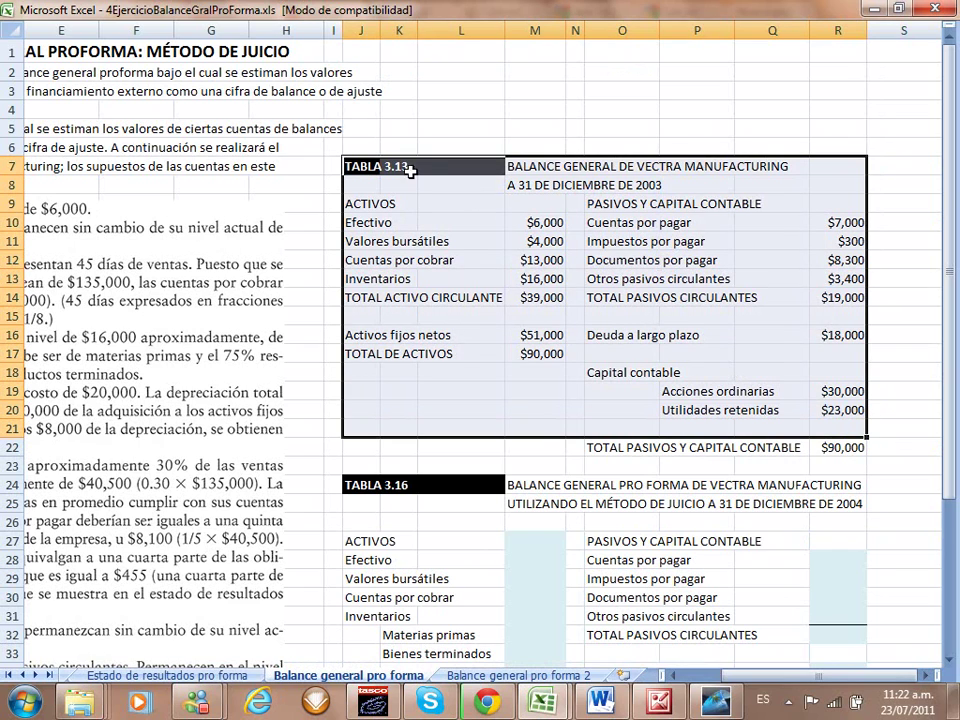
mouse_move(364, 165)
left_mouse_down()
mouse_move(796, 360)
mouse_move(840, 450)
left_mouse_up()
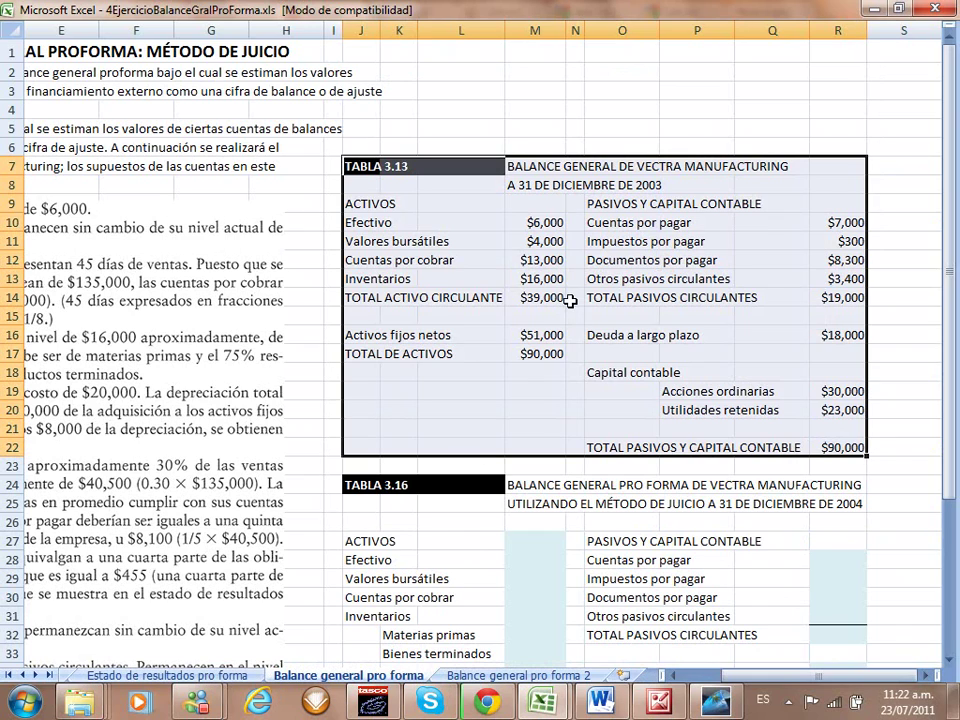
left_click(368, 485)
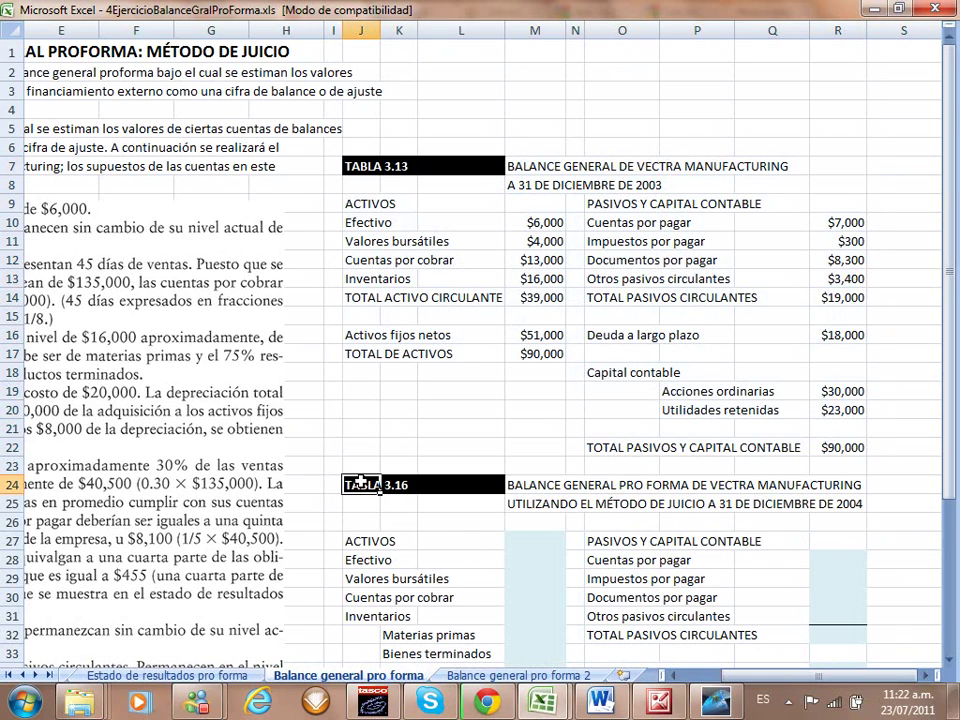
left_click_drag(352, 166, 831, 180)
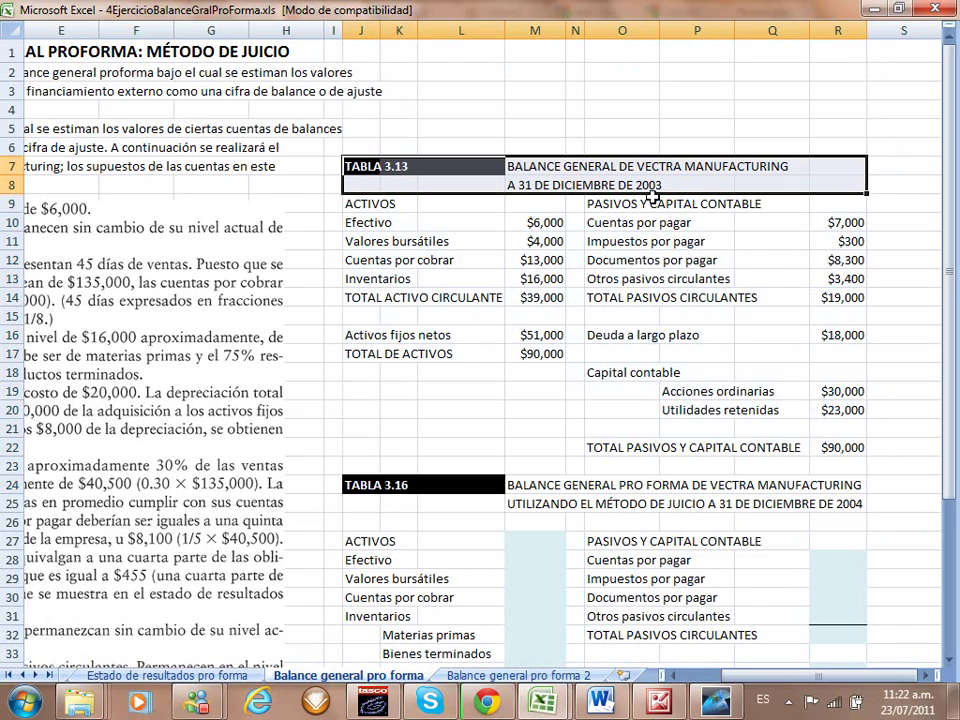
left_click(353, 201)
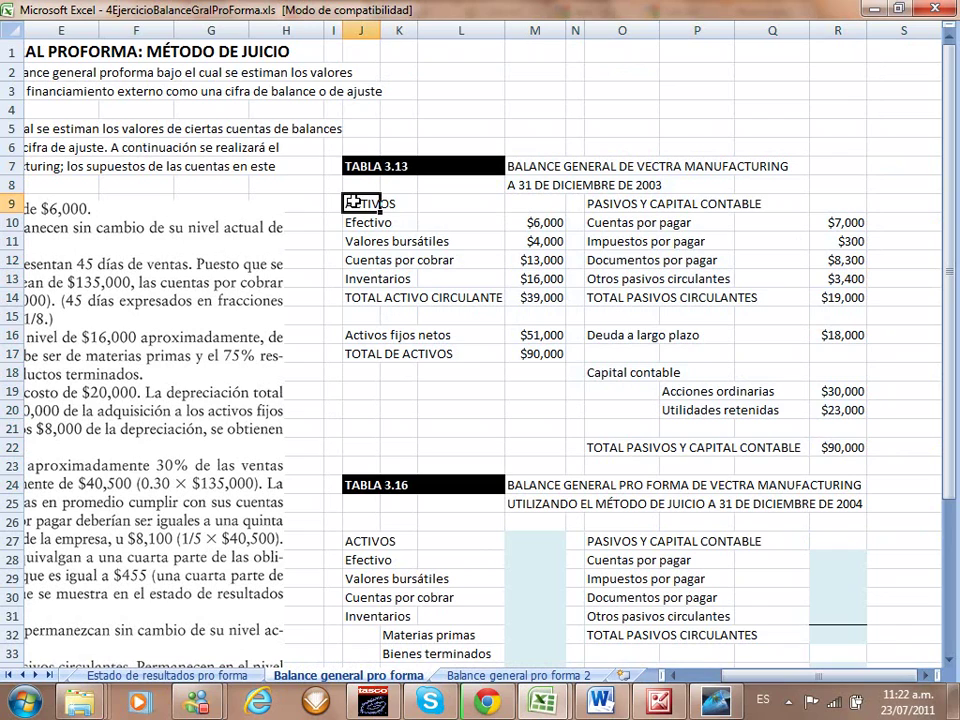
Step: Review the current asset accounts in TABLA 3.13 and inspect the formula behind TOTAL ACTIVO CIRCULANTE in M14
left_click_drag(360, 222, 548, 230)
key("shift+Down")
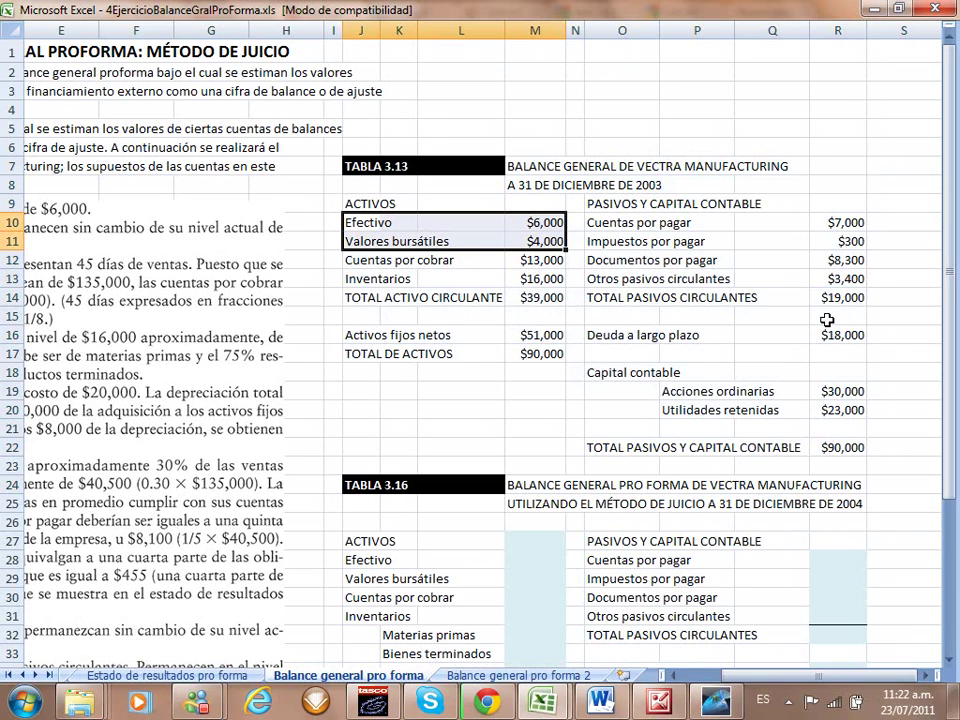
key("shift+Down")
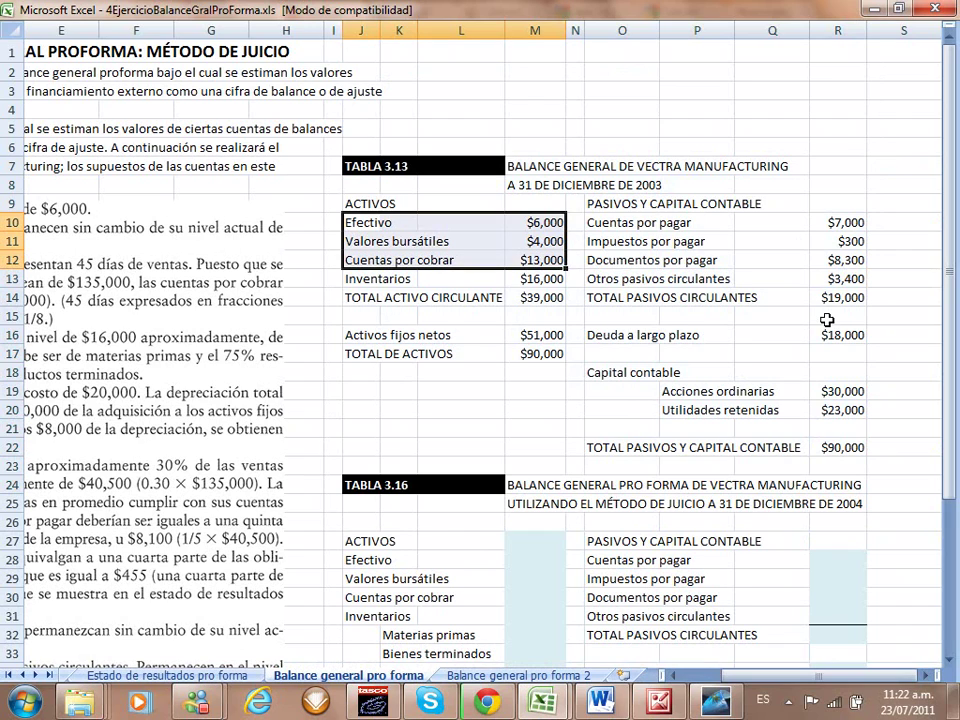
key("shift+Down")
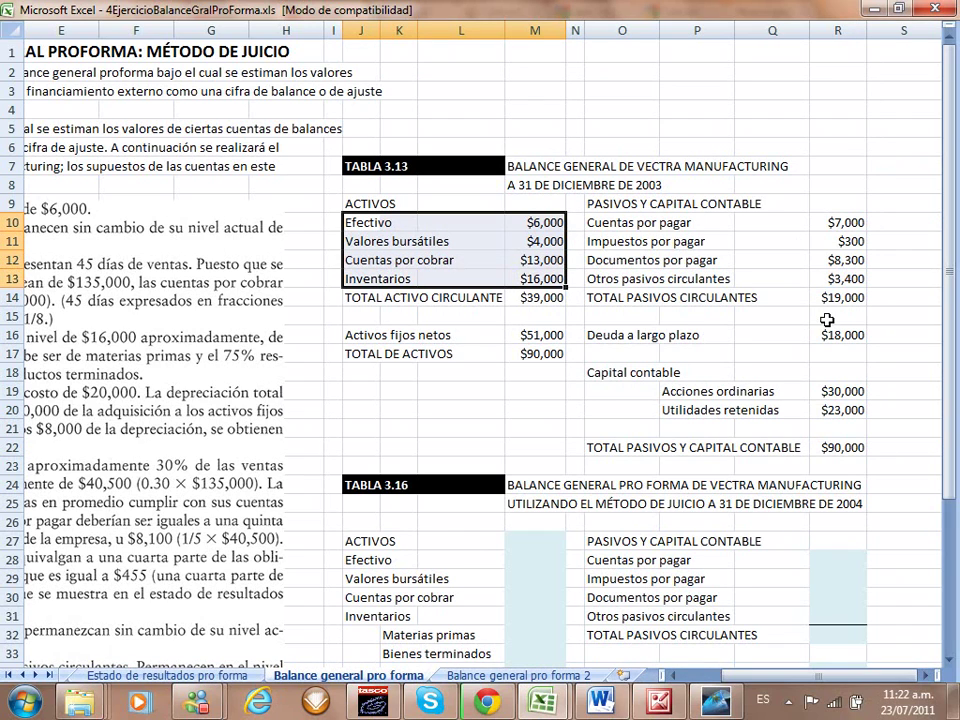
key("Down")
key("Down")
key("Right")
key("Right")
key("Right")
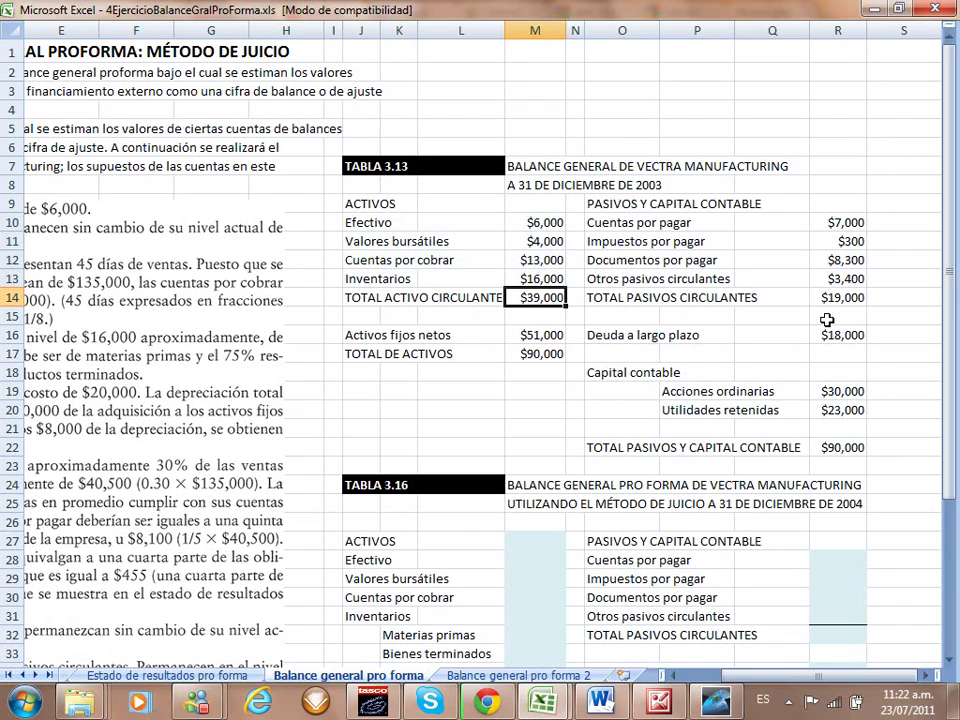
key("F2")
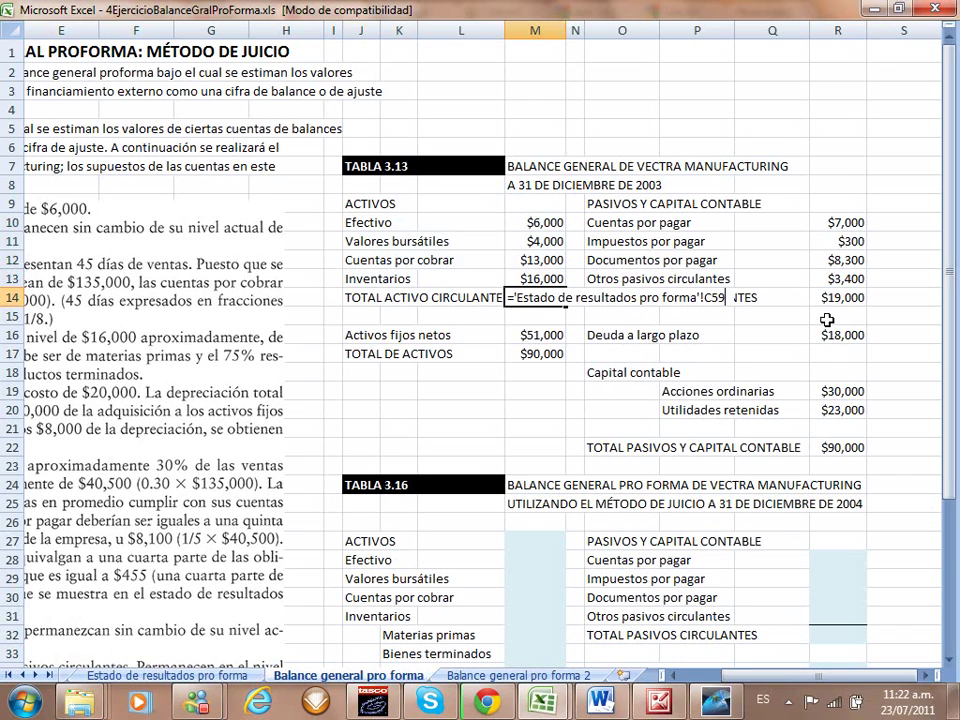
key("Return")
key("Up")
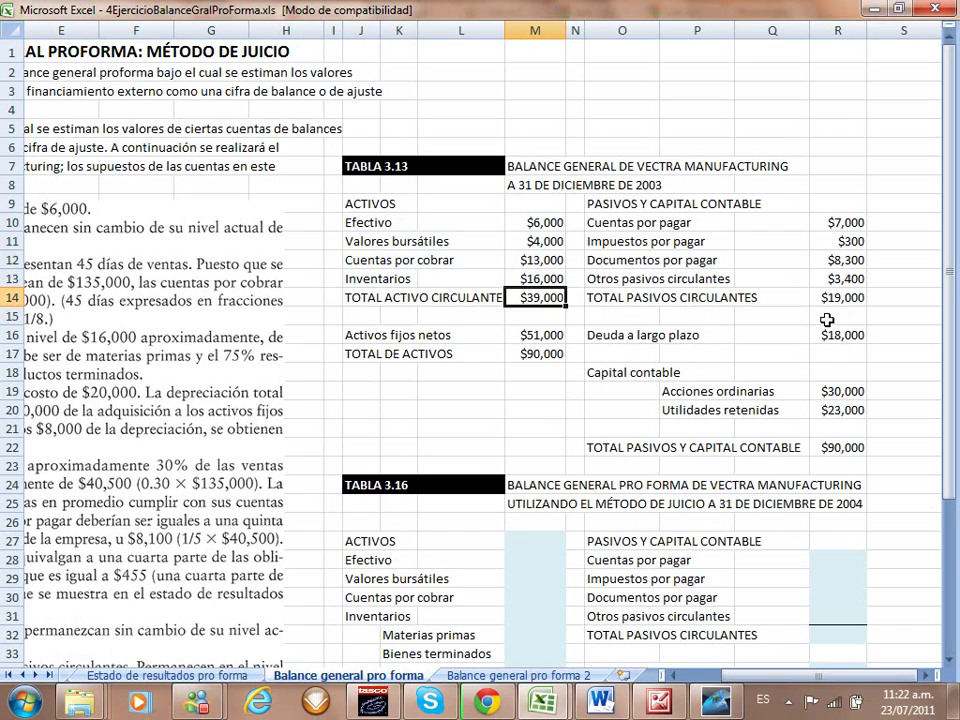
Step: Replace the TOTAL DE ACTIVOS entry in M17 with a formula adding net fixed assets and total current assets, =M16+M14
key("Down")
key("Down")
key("Down")
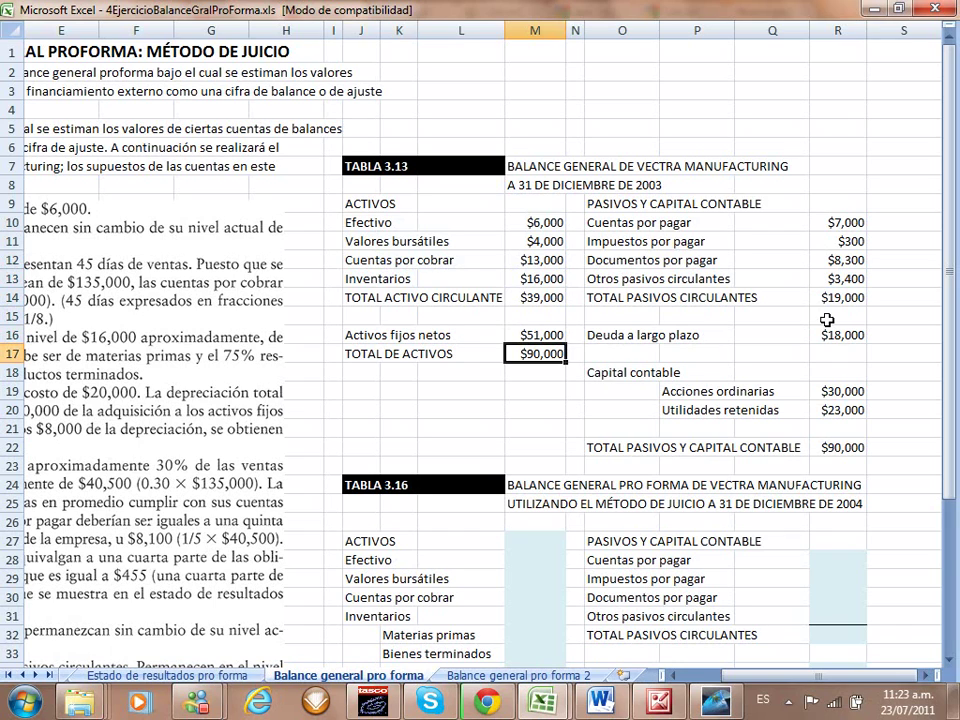
key("F2")
key("Return")
key("Up")
type("=")
key("Up")
type("+")
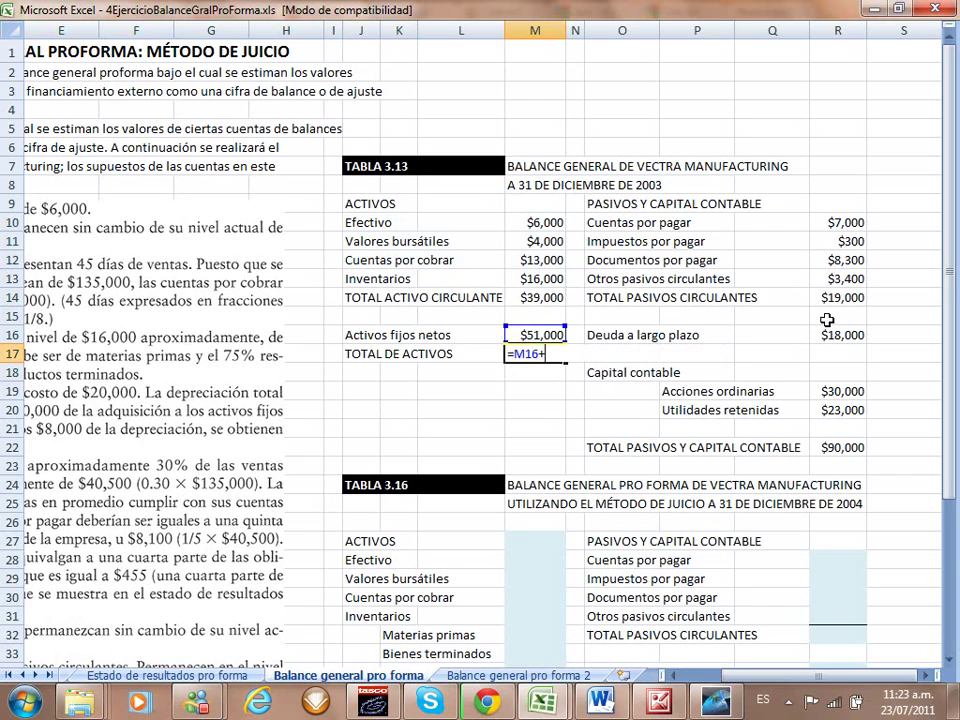
key("Up")
key("Up")
key("Up")
key("Return")
key("Up")
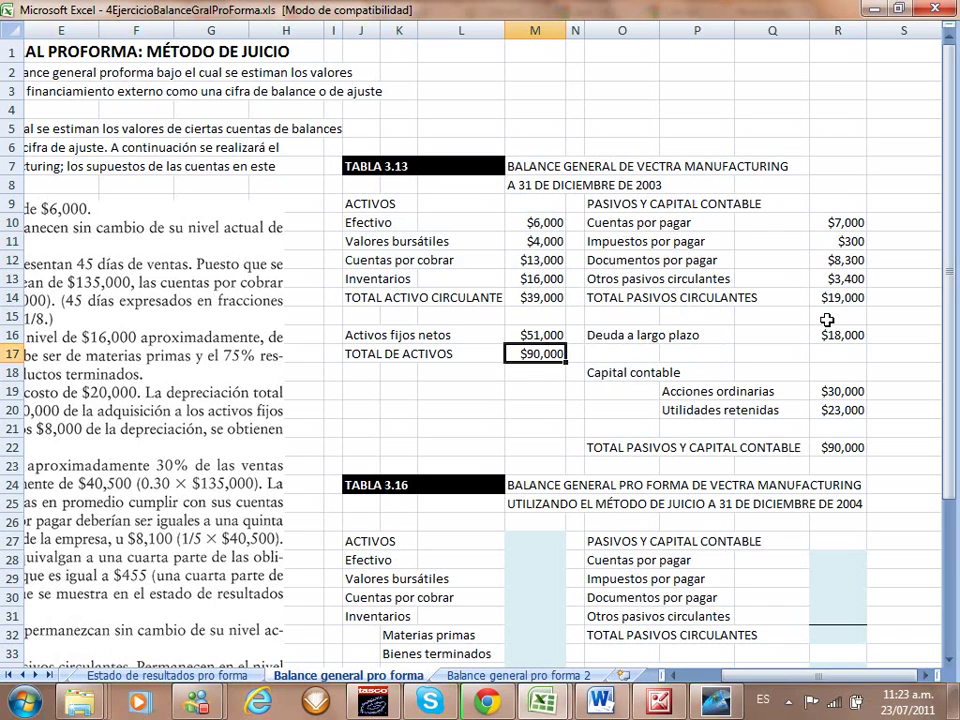
Step: Review the current liability accounts in TABLA 3.13, from Cuentas por pagar down to TOTAL PASIVOS CIRCULANTES
key("Up")
key("Right")
key("Right")
key("Right")
key("Right")
key("Right")
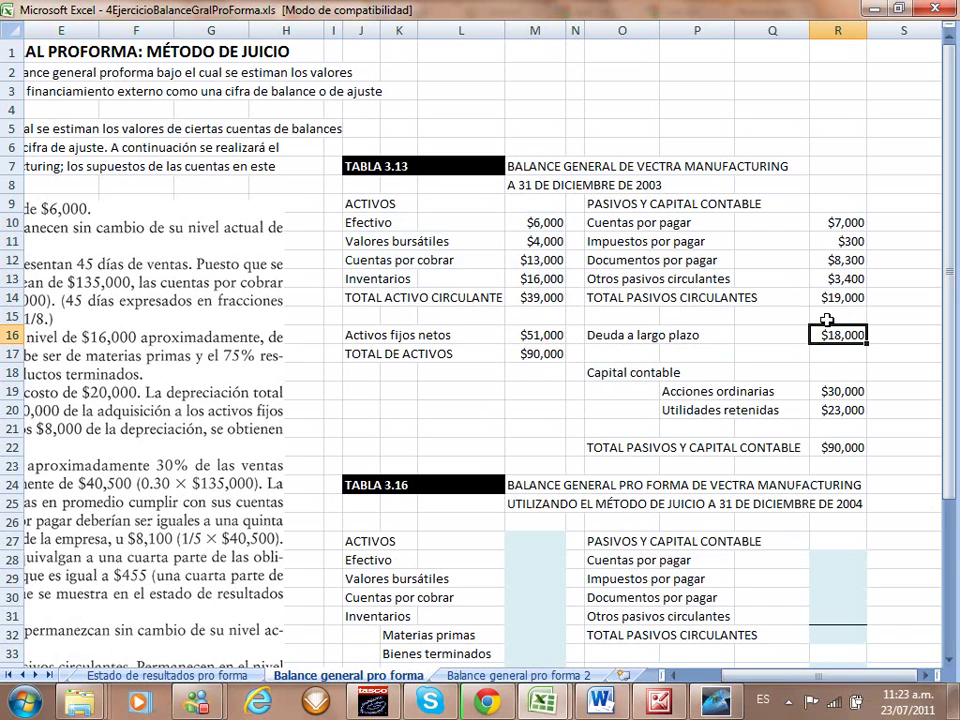
key("Up")
key("Up")
key("Up")
key("Up")
key("Up")
key("Up")
key("Left")
key("Left")
key("Left")
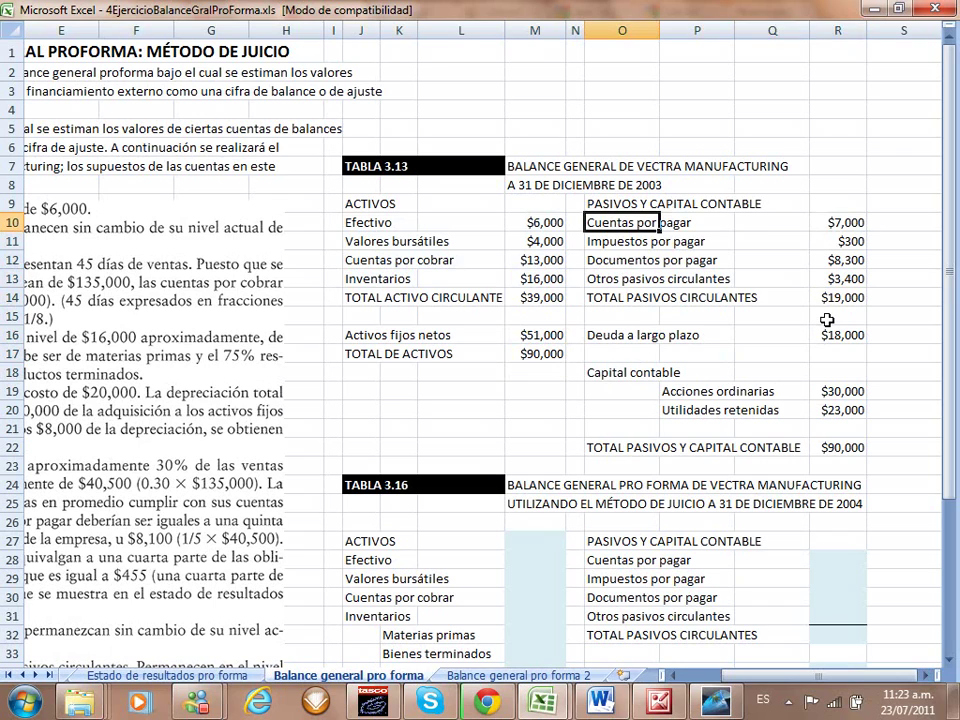
key("shift+Right")
key("shift+Right")
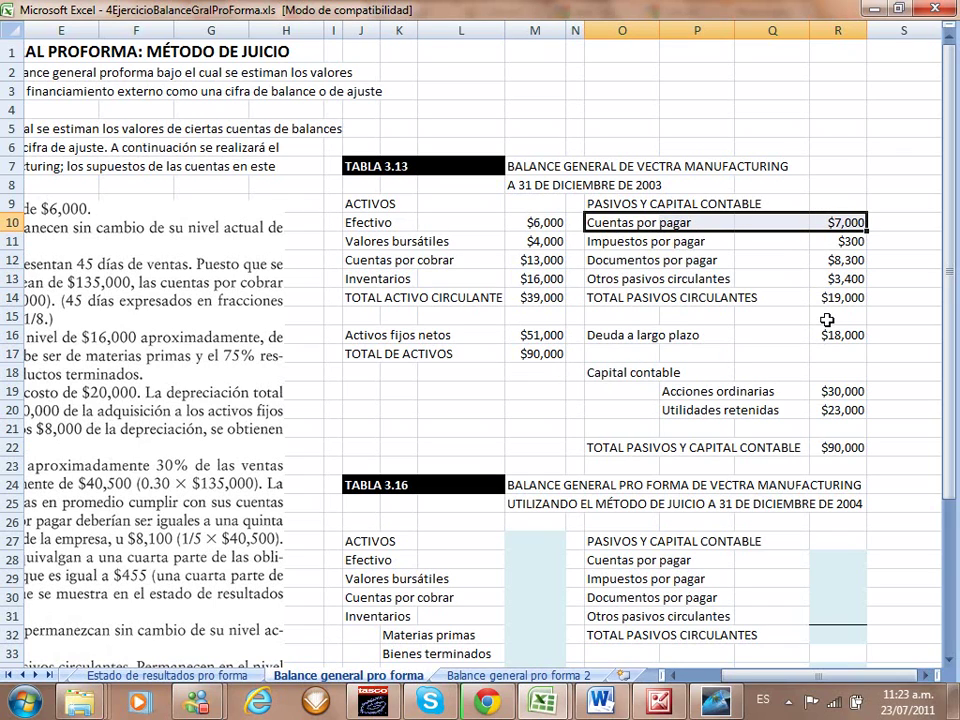
key("Right")
key("Right")
key("Right")
key("Down")
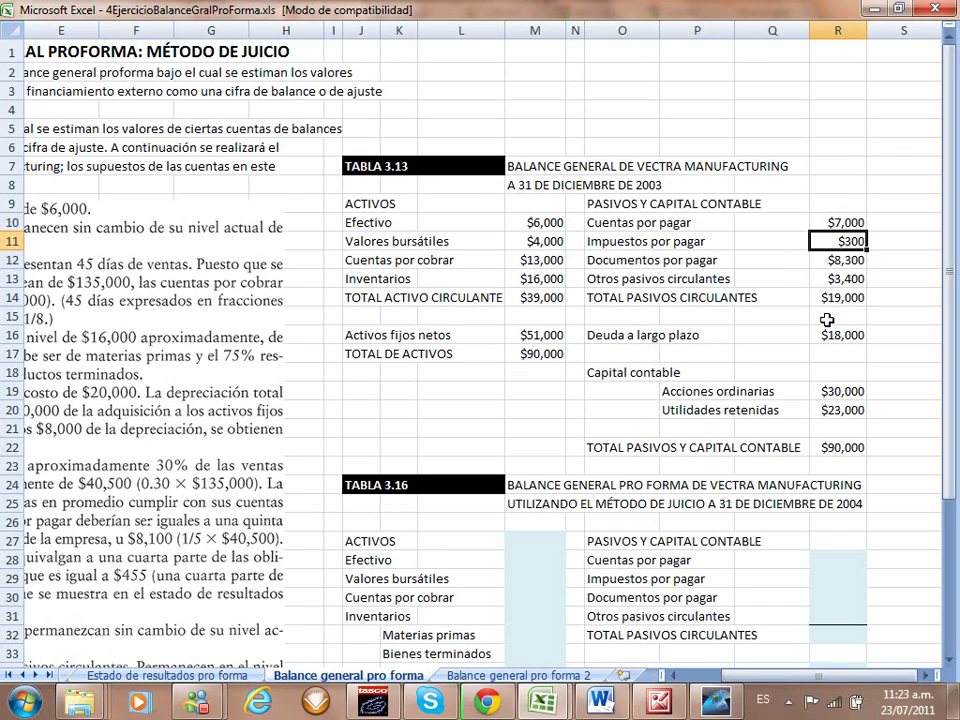
key("Down")
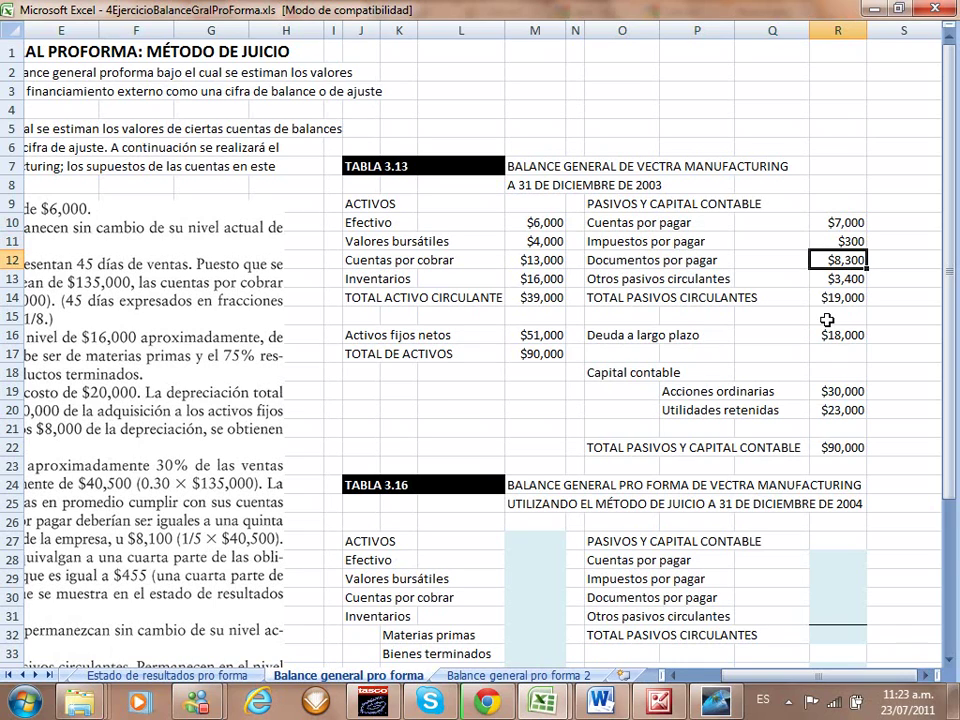
key("Down")
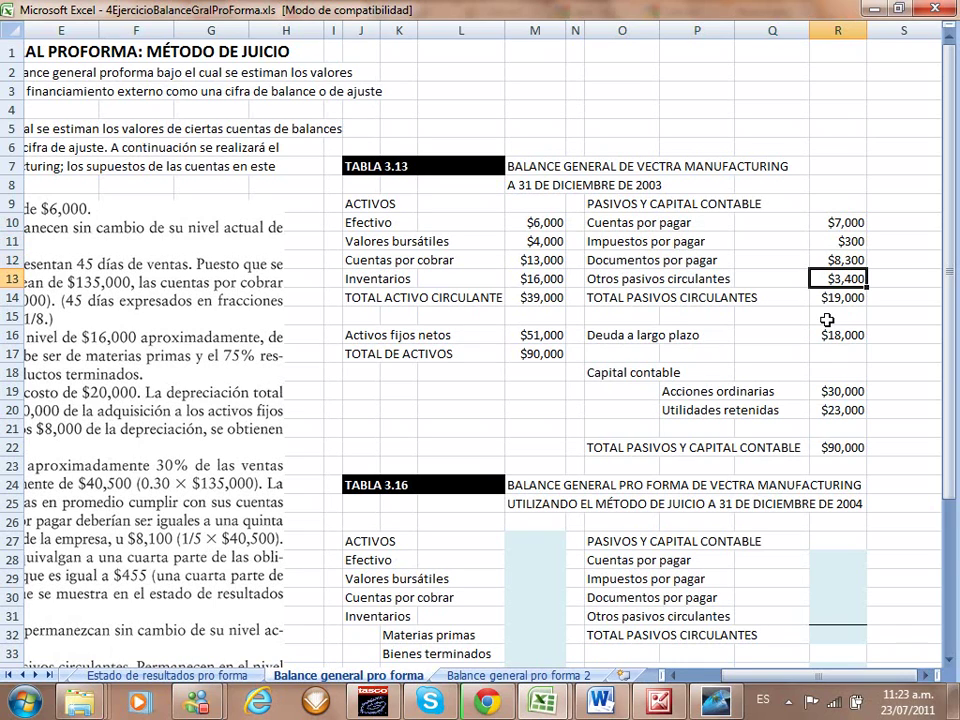
key("Down")
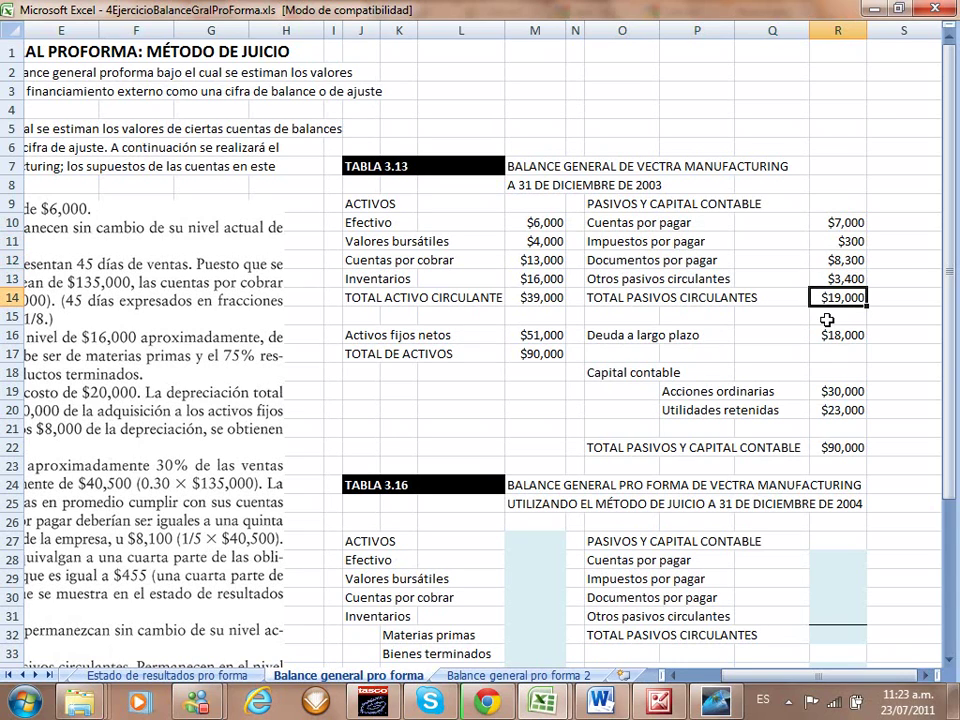
Step: Review the long-term debt, Acciones ordinarias and Utilidades retenidas amounts in TABLA 3.13
key("Down")
key("Down")
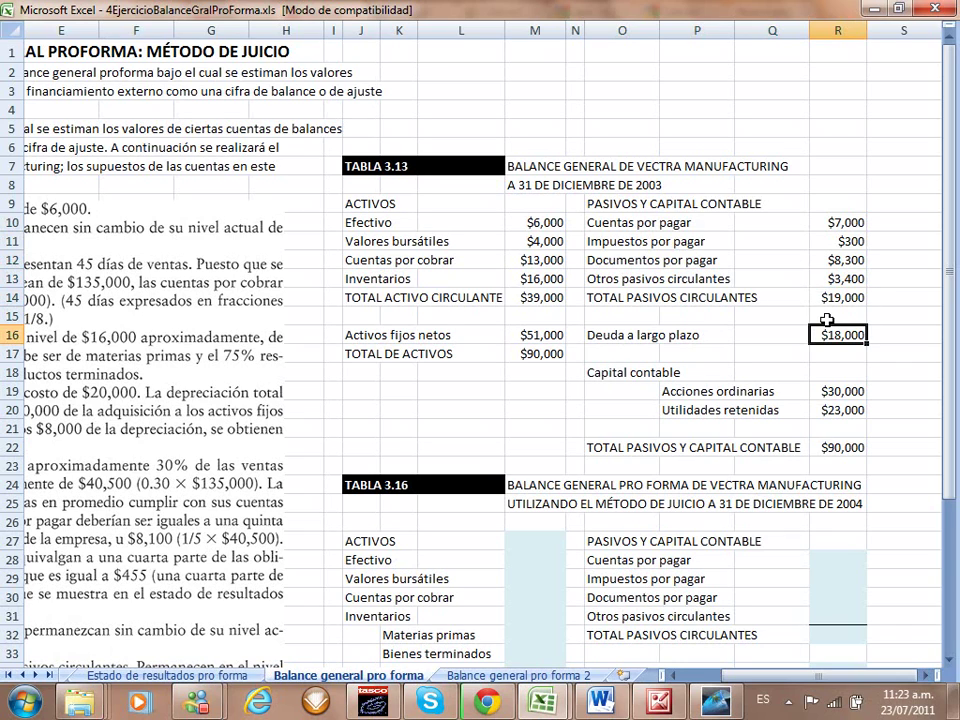
key("Up")
key("Up")
key("Down")
key("Down")
key("Down")
key("Down")
key("Down")
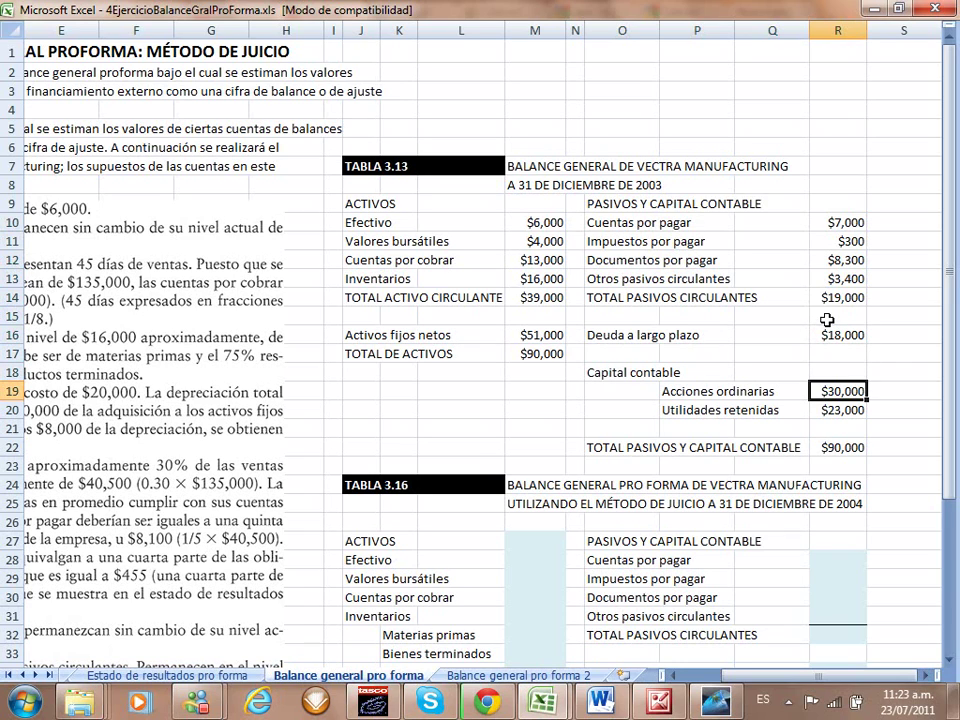
key("Down")
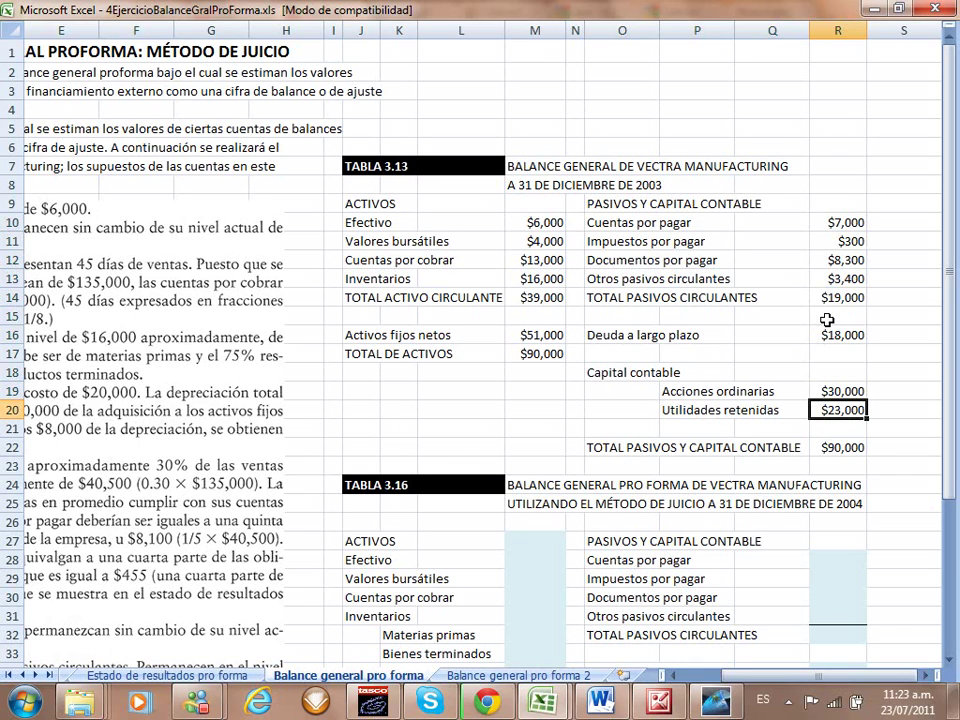
Step: Replace the TOTAL PASIVOS Y CAPITAL CONTABLE entry in R22 with the sum formula =suma(R14:R20)
key("Down")
key("Down")
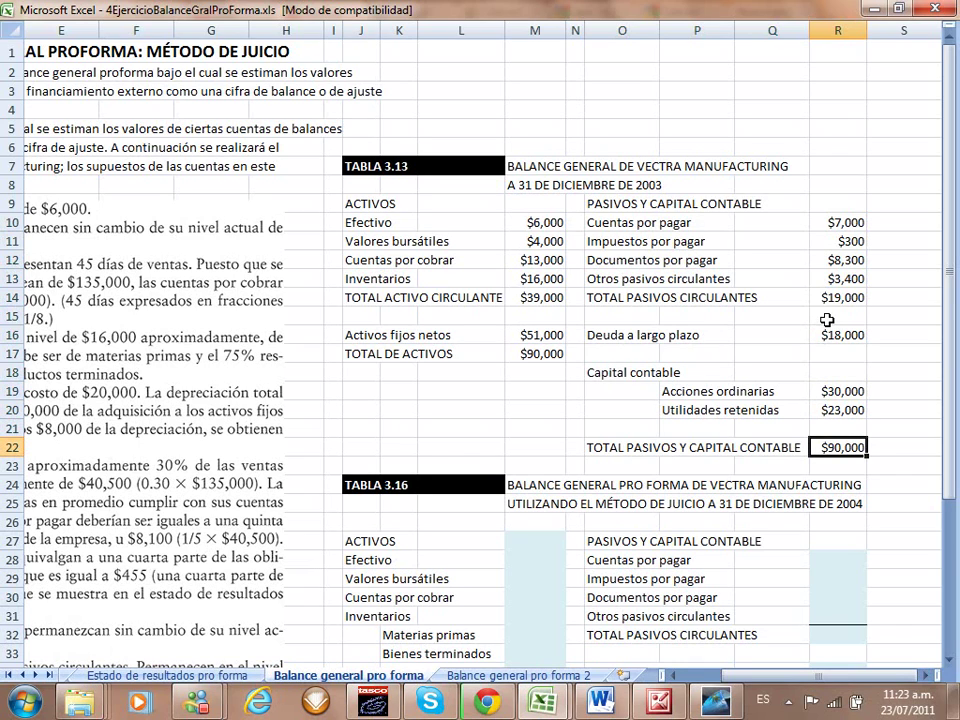
type("=")
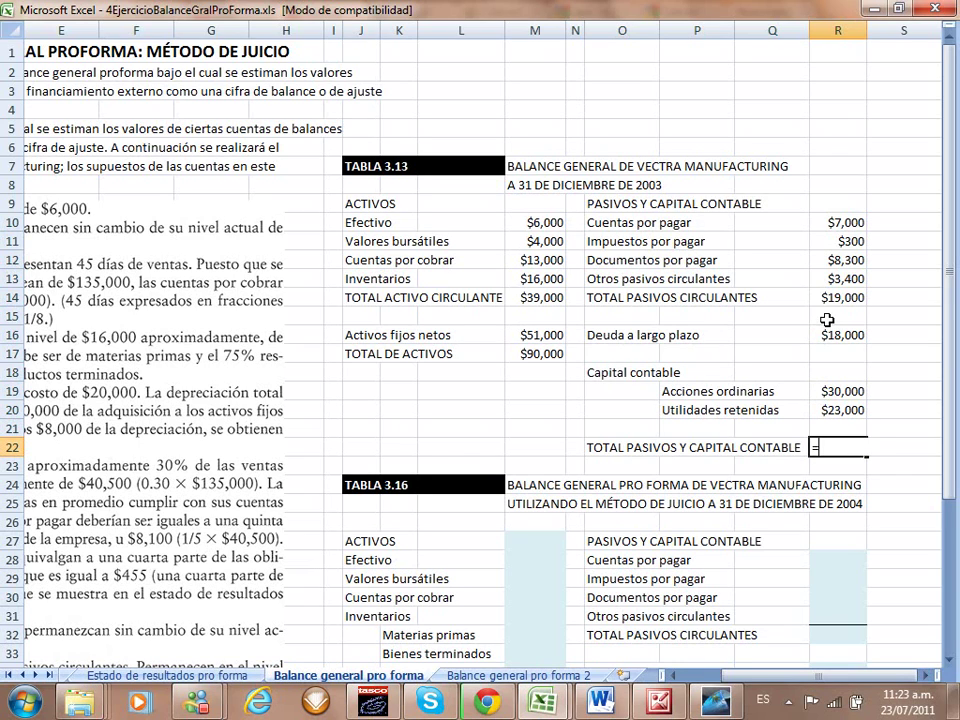
type("suma(")
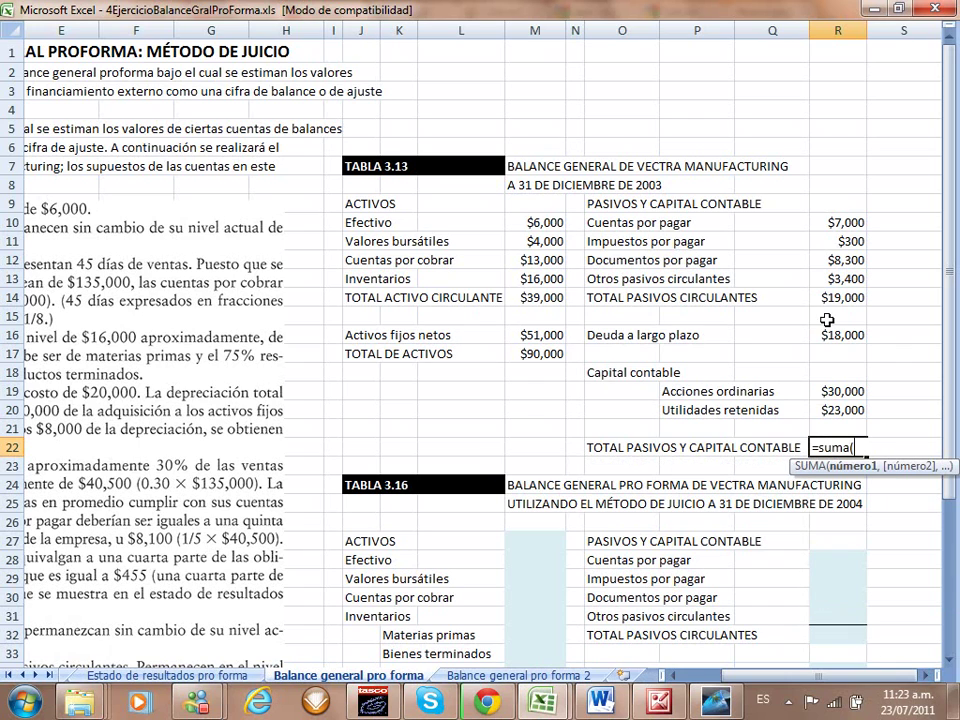
key("Up")
key("Up")
key("shift+Up")
key("shift+Up")
key("shift+Up")
key("shift+Up")
key("shift+Up")
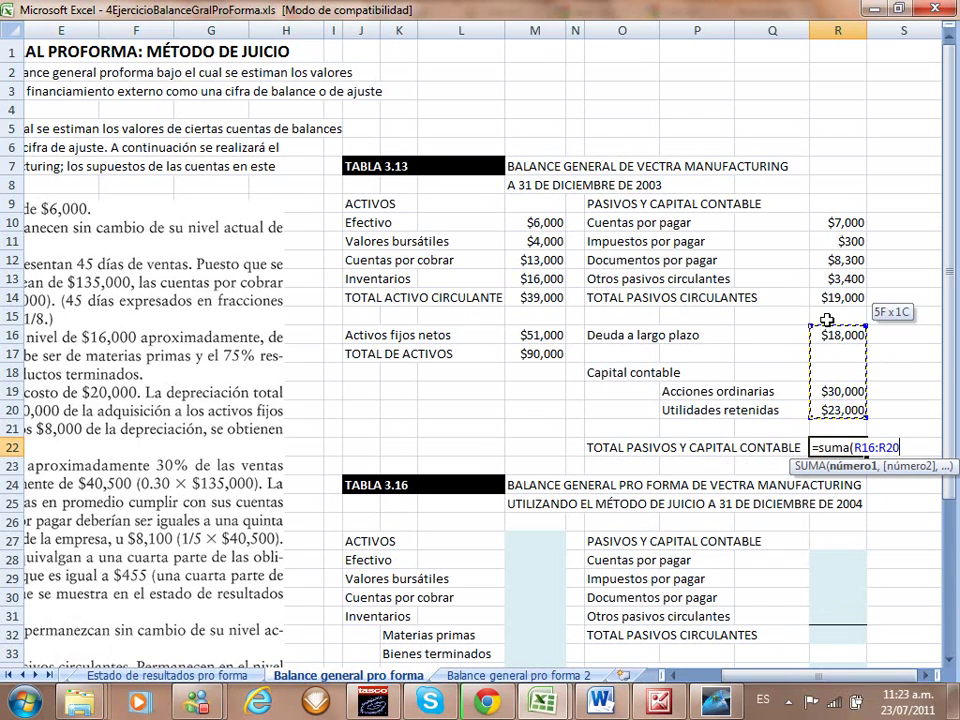
key("shift+Up")
type(")")
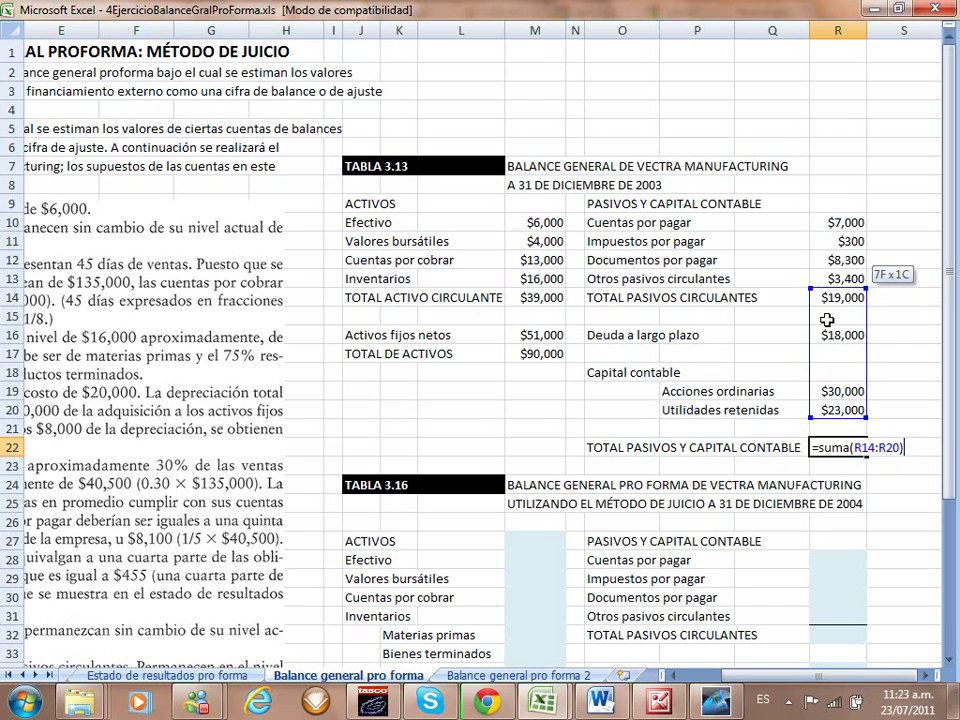
key("Return")
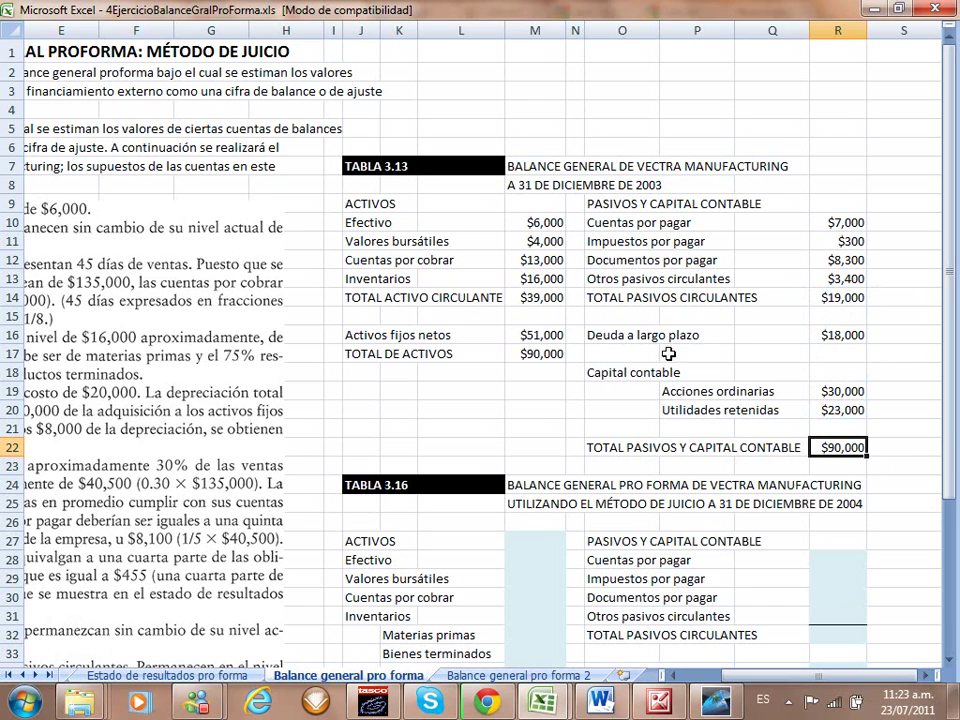
Step: Compare TOTAL DE ACTIVOS in M17 with TOTAL PASIVOS Y CAPITAL CONTABLE in R22 of TABLA 3.13
left_click(518, 356)
left_click(820, 449)
left_click(512, 352)
left_click(821, 447)
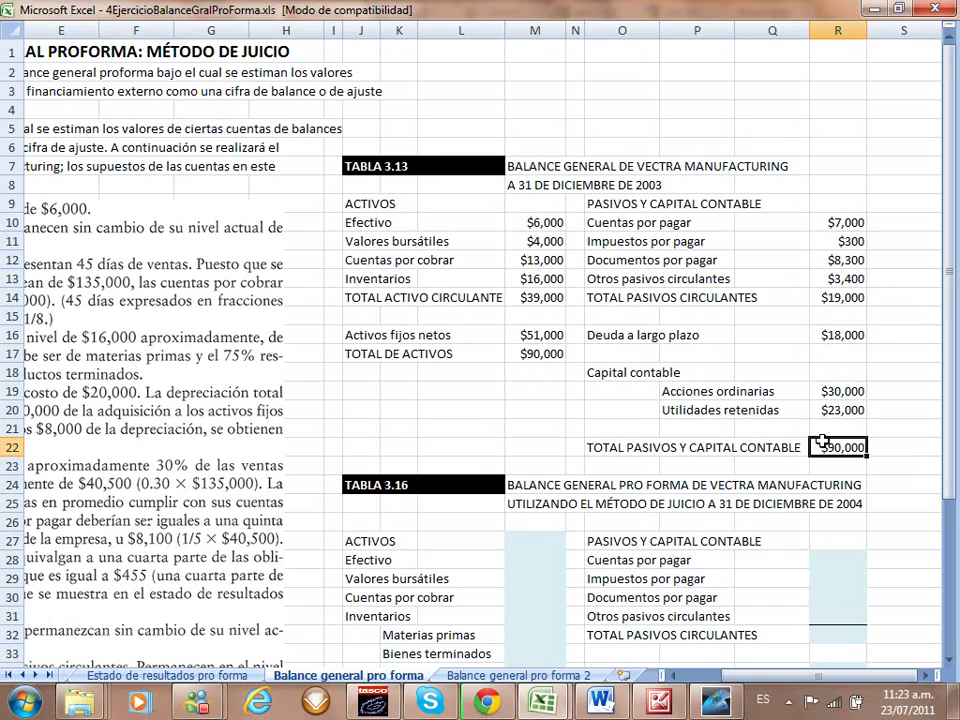
left_click(508, 356)
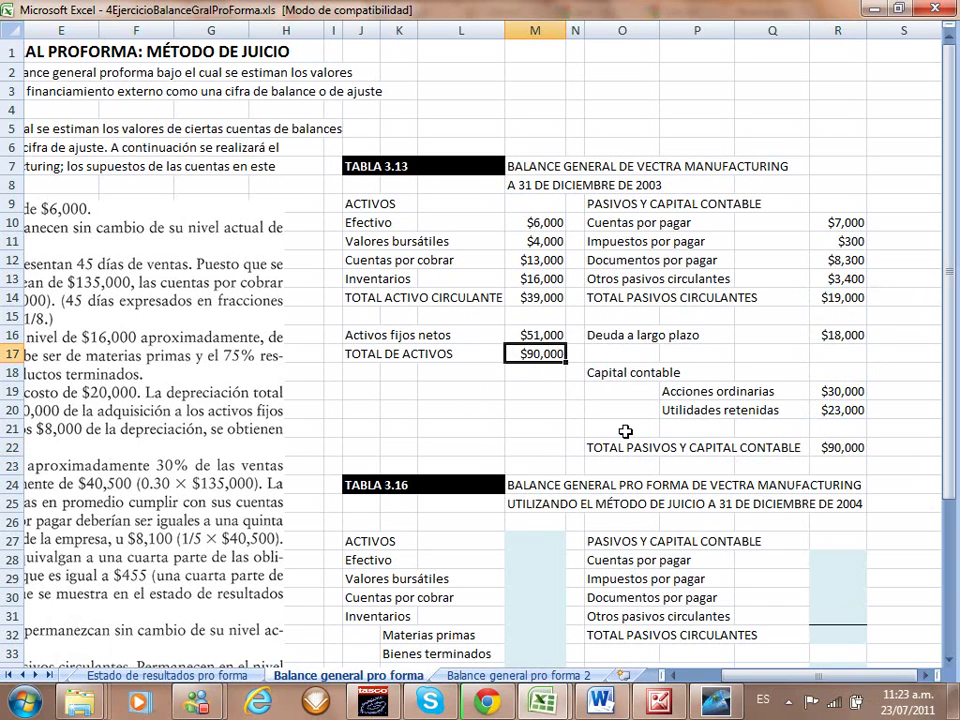
Step: Examine the full extents of TABLA 3.13 and the blank TABLA 3.16, along with the numbered account assumptions
mouse_move(403, 169)
left_mouse_down()
mouse_move(718, 228)
mouse_move(850, 405)
mouse_move(845, 447)
left_mouse_up()
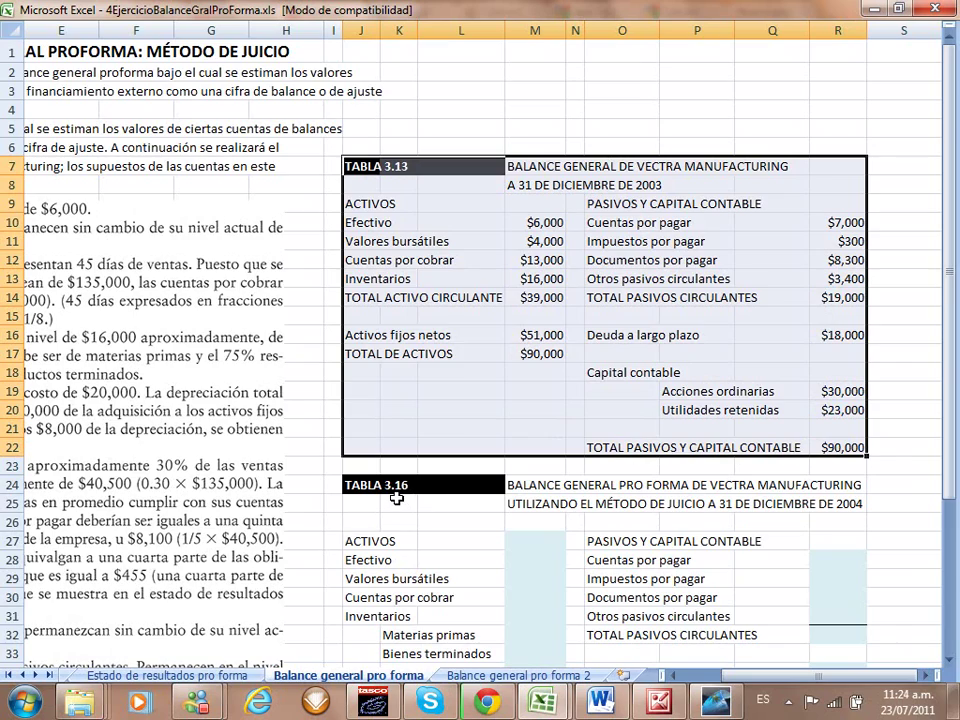
scroll(390, 460, "down", 2)
left_click(352, 368)
left_click_drag(352, 368, 815, 620)
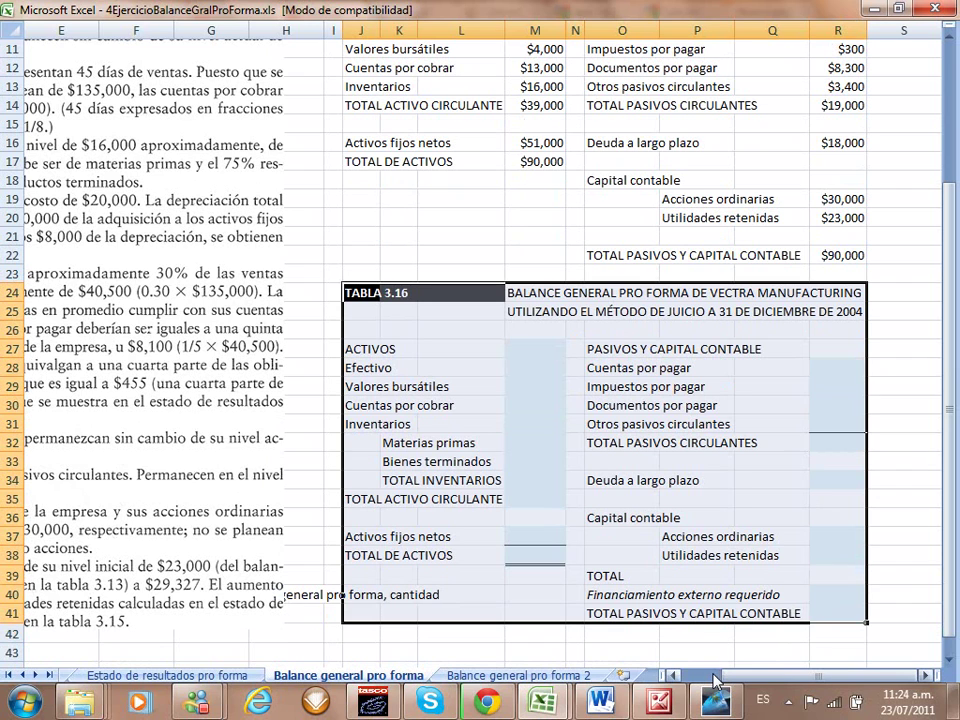
scroll(716, 680, "left", 2)
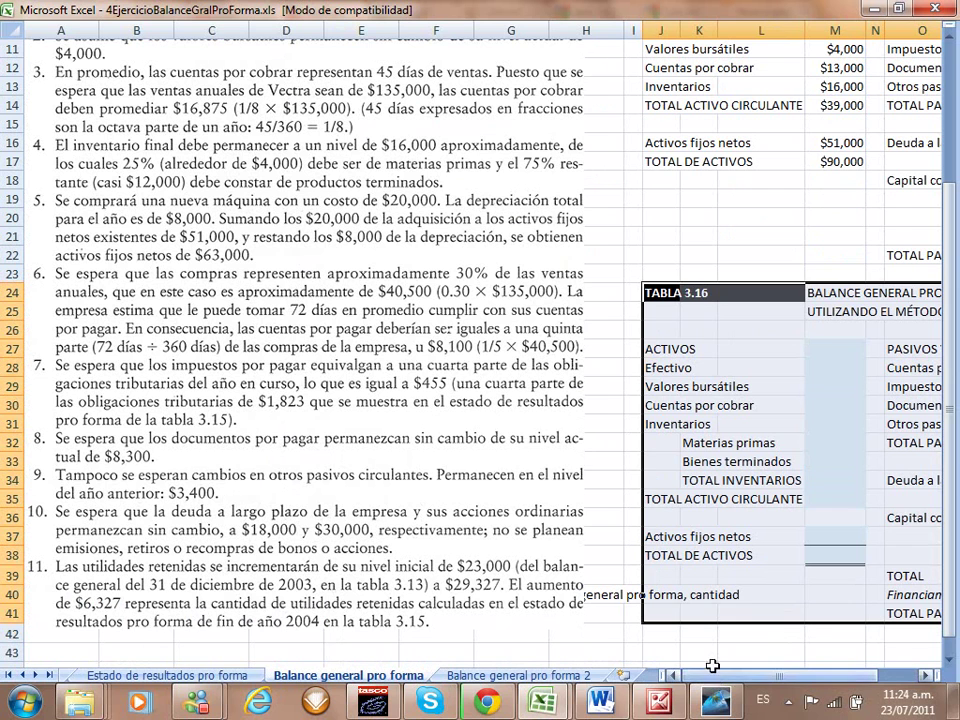
scroll(713, 662, "up", 4)
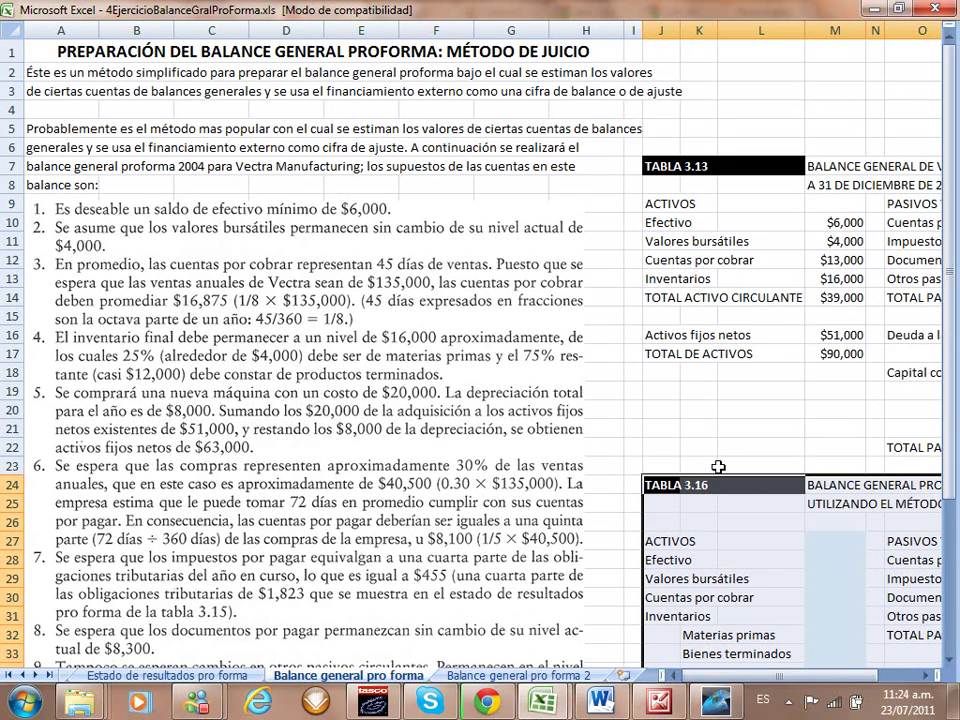
Step: Enter the minimum cash balance of 6000 for Efectivo in M28 of TABLA 3.16
left_click(829, 556)
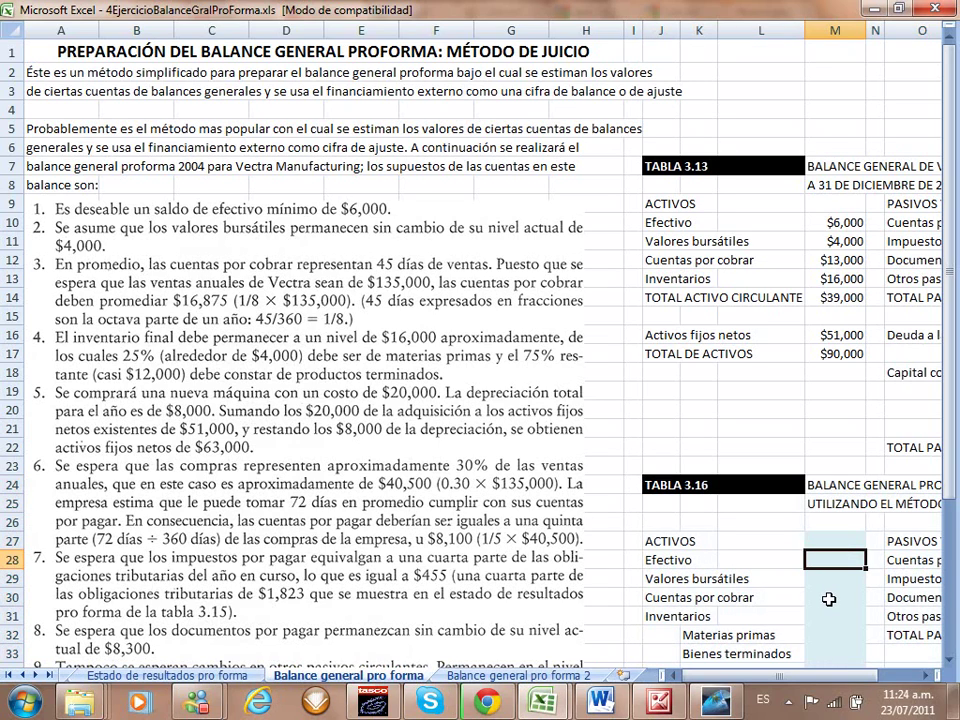
left_click(790, 541)
left_click_drag(803, 549, 850, 560)
type("6000")
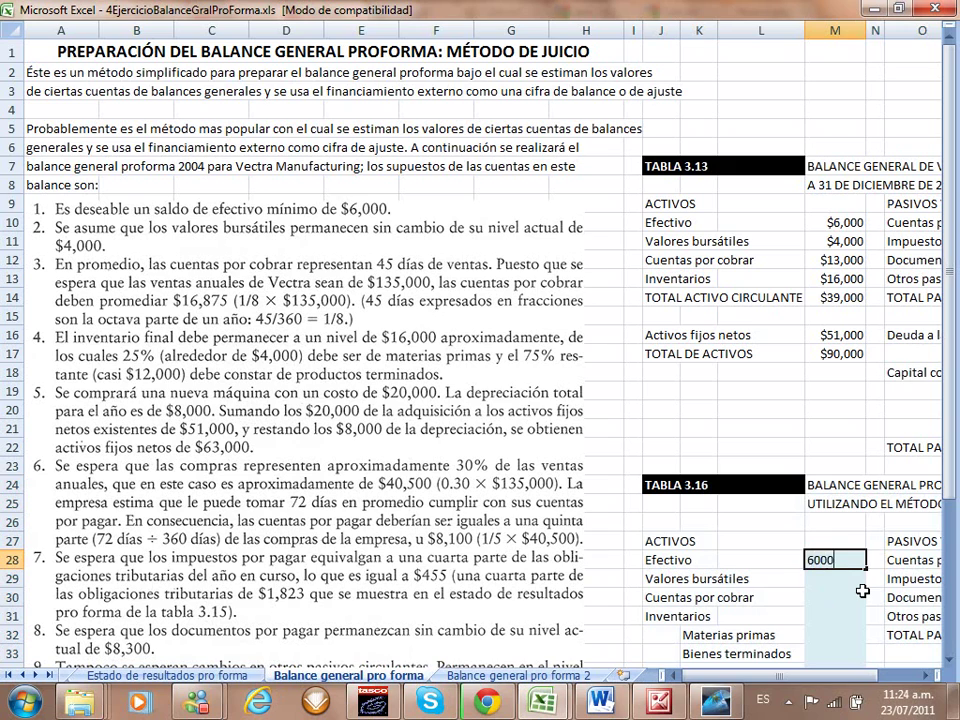
key("Return")
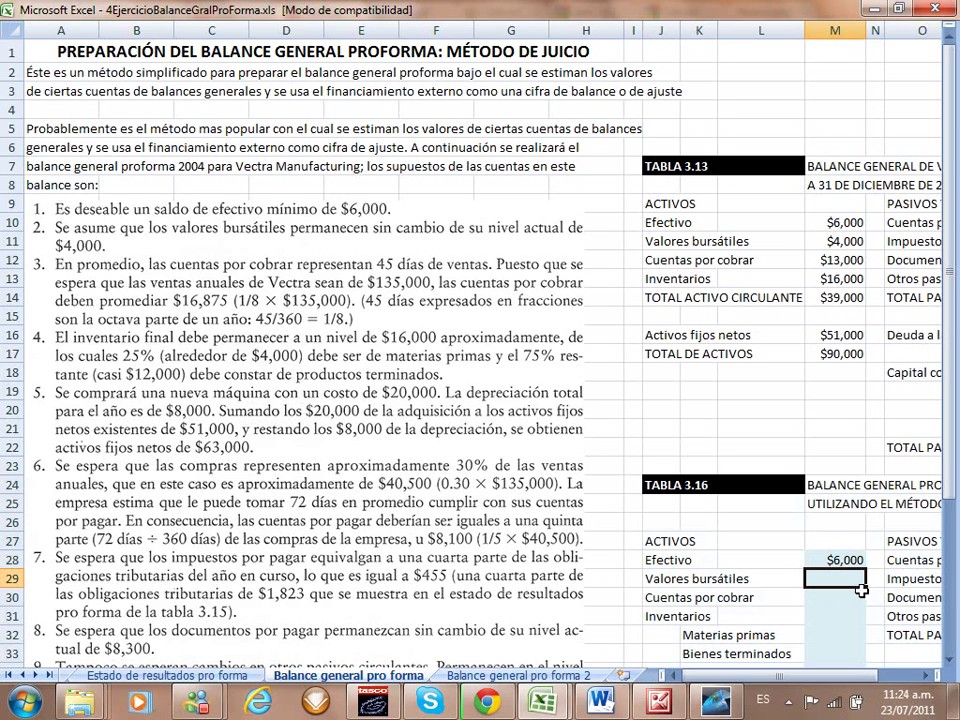
Step: Split the sheet view vertically between the assumptions and the tables, and fill Valores bursátiles in M29 with =M11
left_click_drag(952, 465, 952, 670)
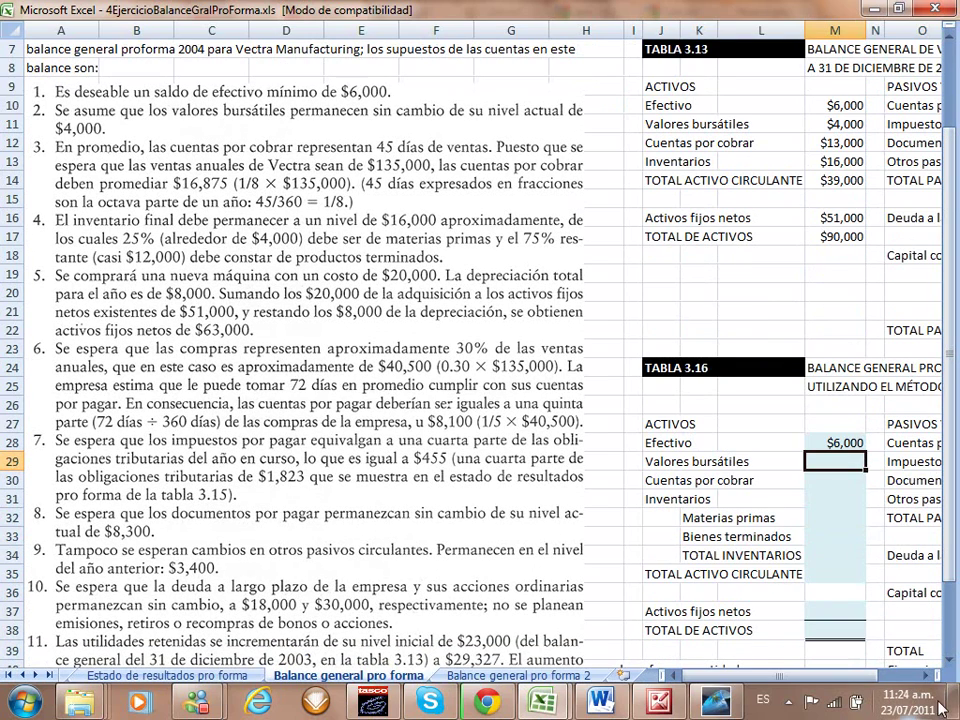
left_click_drag(628, 505, 613, 627)
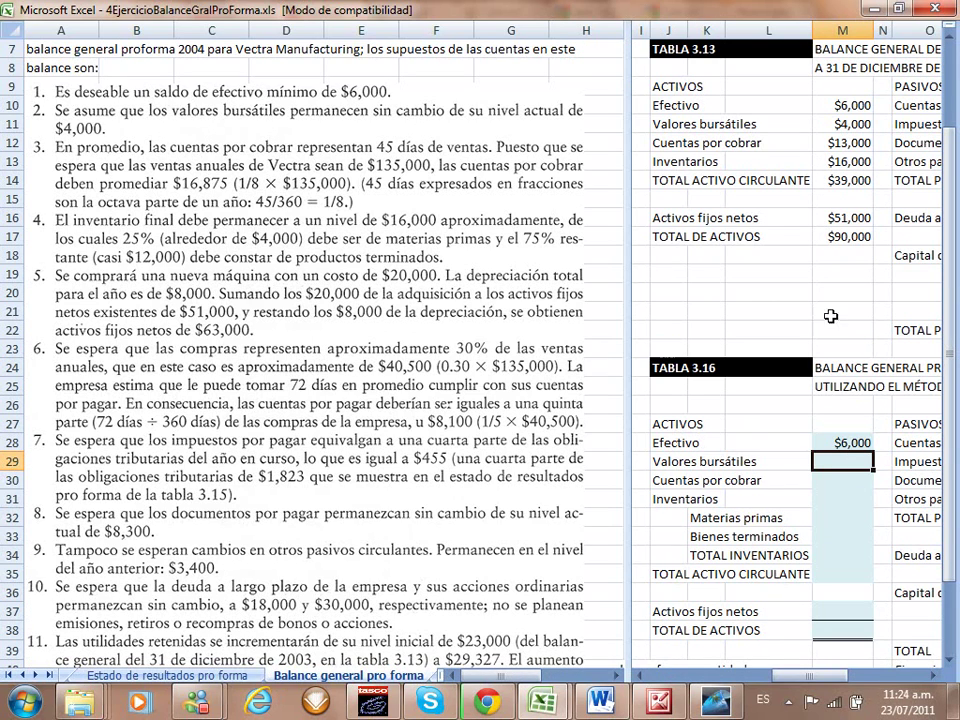
type("=")
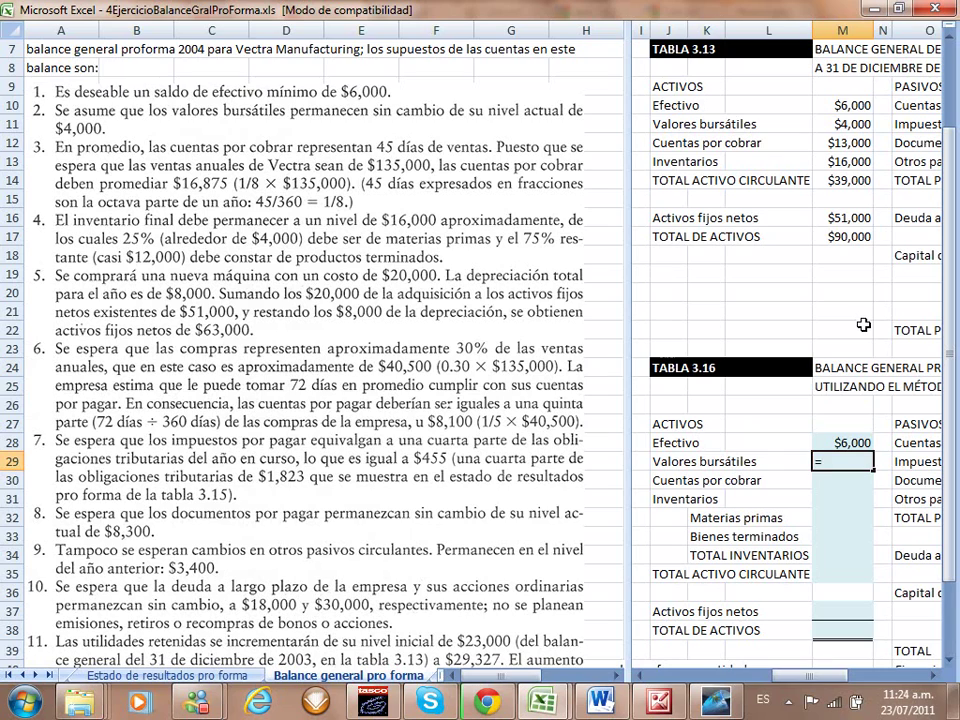
left_click(828, 119)
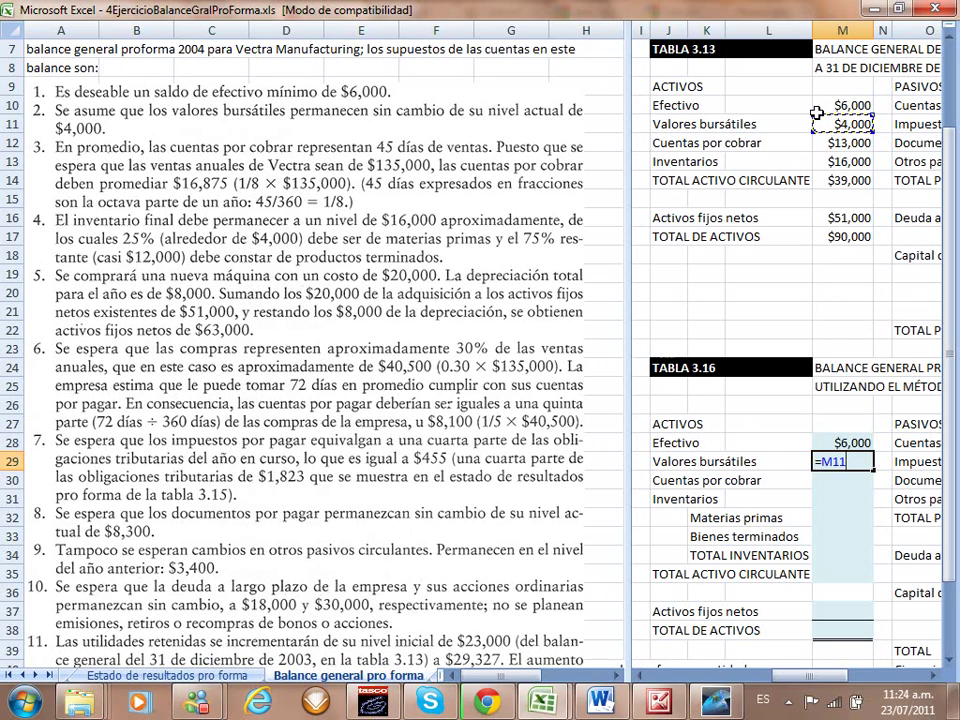
key("Return")
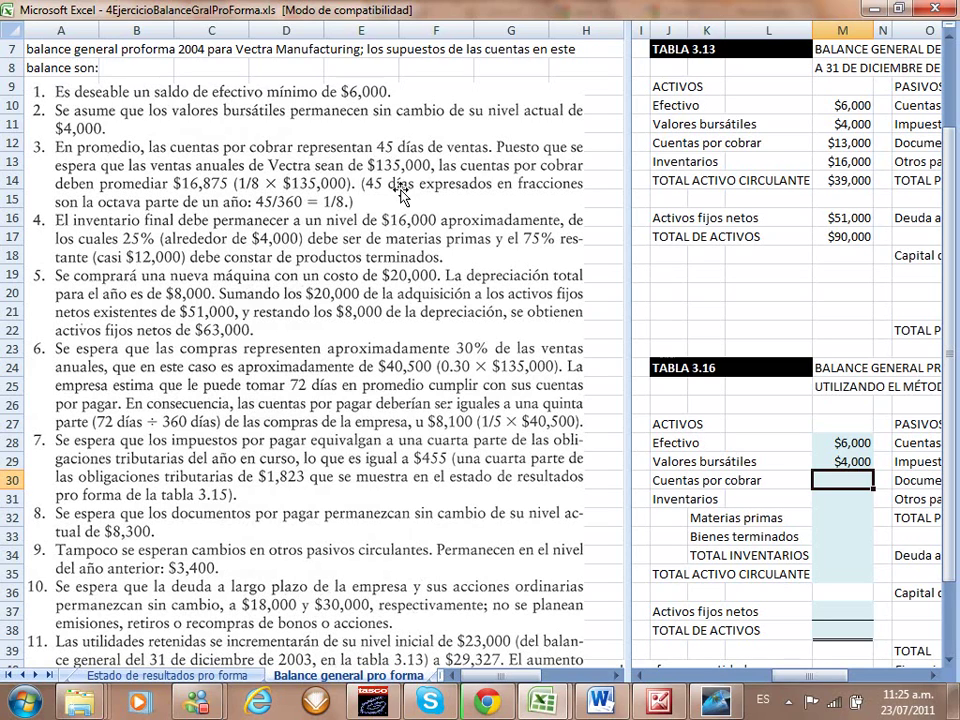
Step: Calculate Cuentas por cobrar in M30 as 45 days of annual sales with =135000*(45/360), and recheck the formula
type("=")
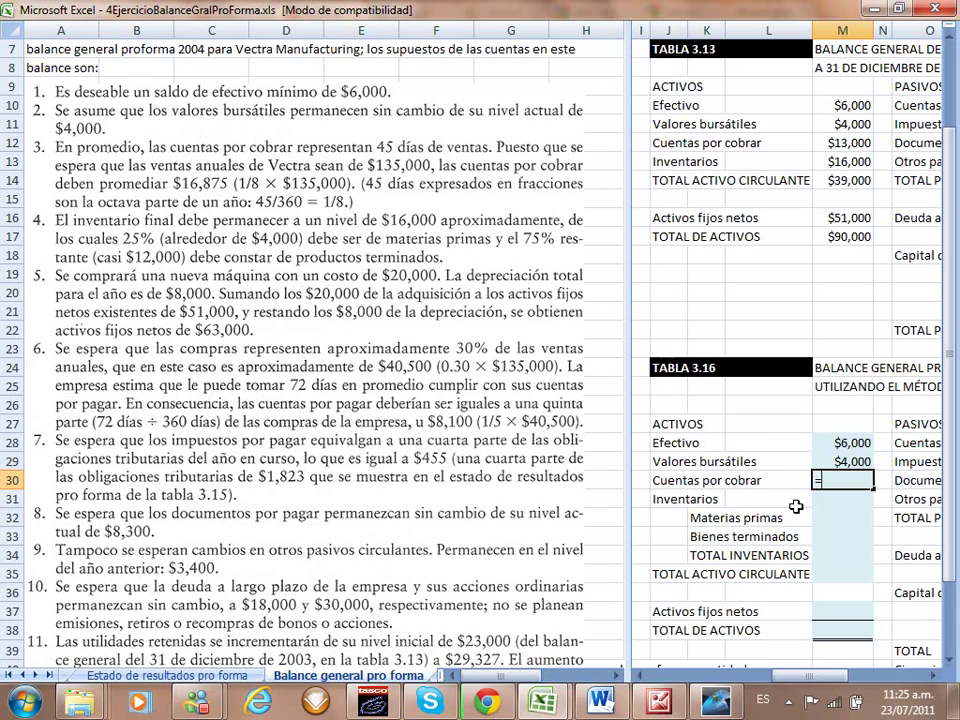
type("135000*")
type("(45")
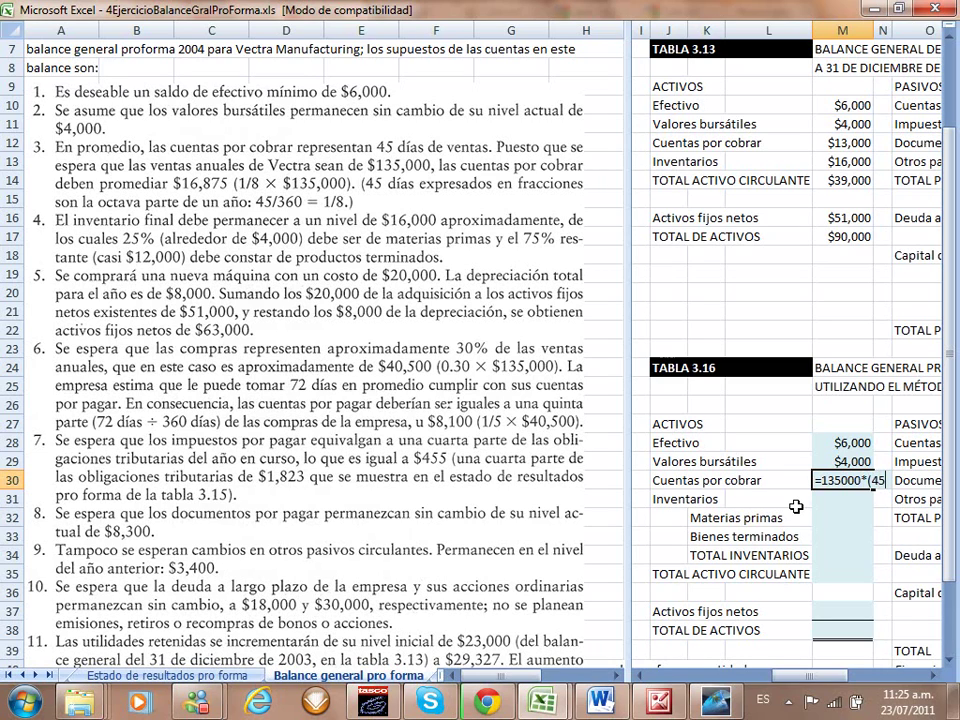
type("/360)")
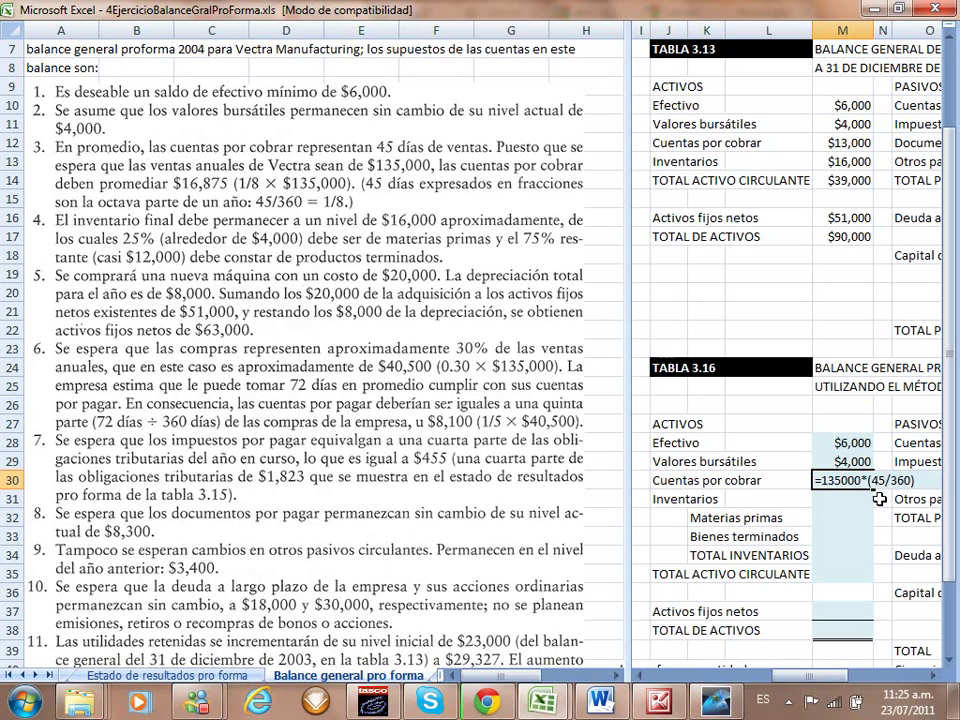
key("Return")
key("Up")
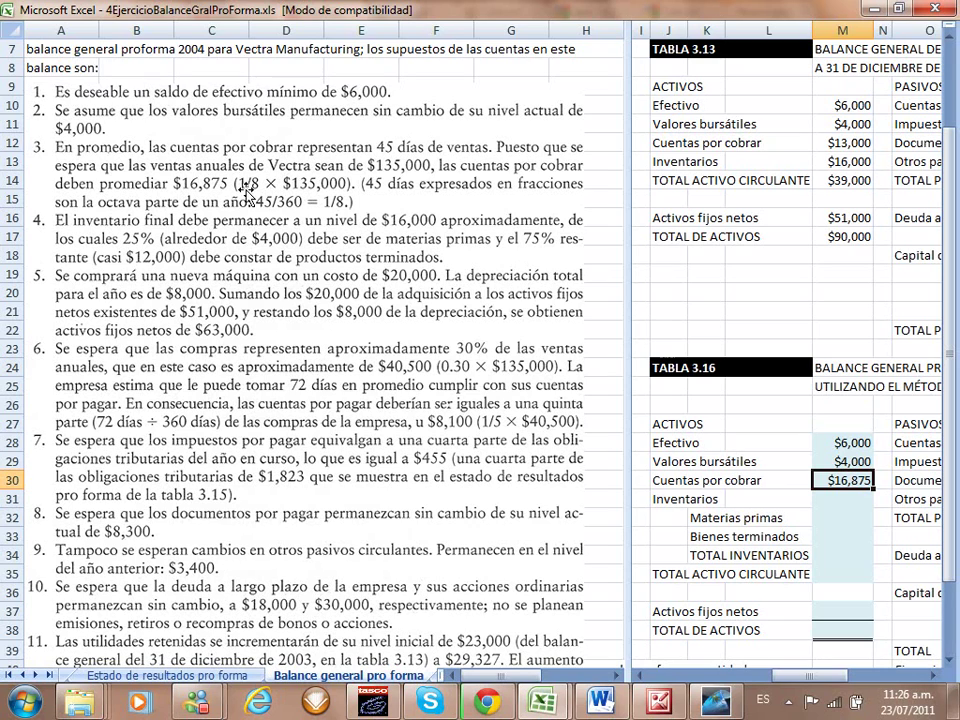
double_click(820, 480)
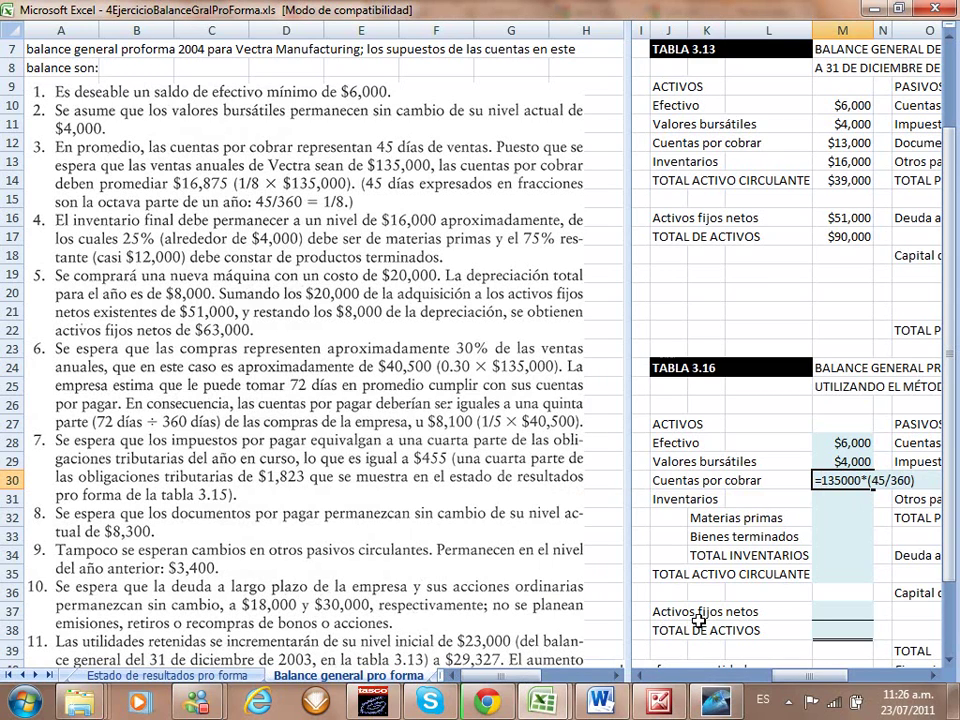
key("Return")
key("alt+Tab")
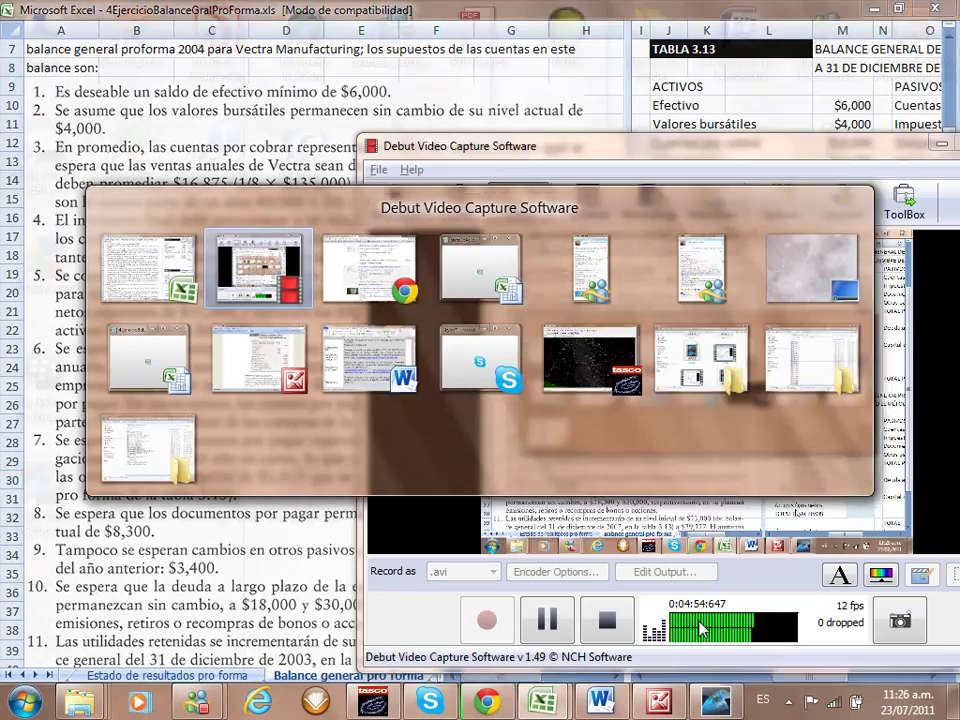
key("alt+Tab")
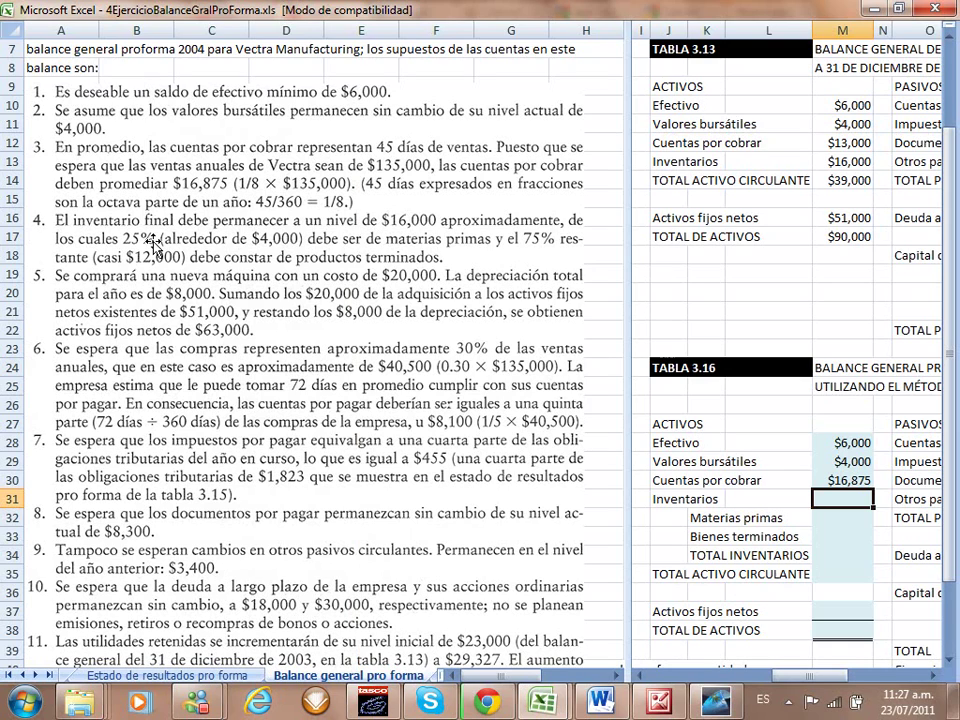
Step: Link TOTAL INVENTARIOS in M34 of TABLA 3.16 to the 2003 inventory amount with =M13
left_click(845, 557)
type("=")
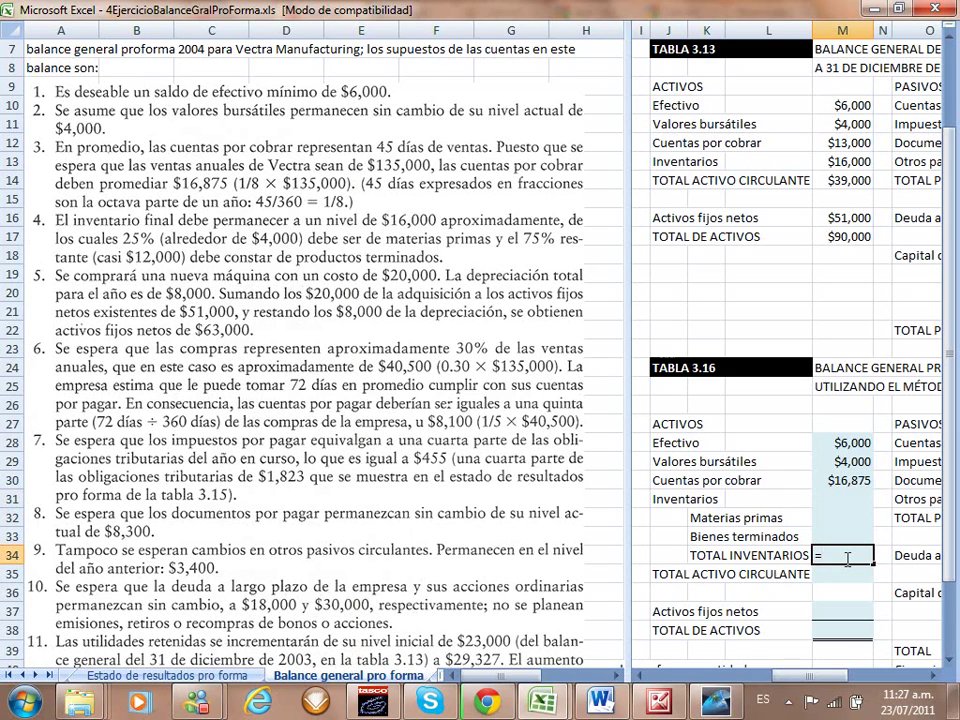
left_click(818, 162)
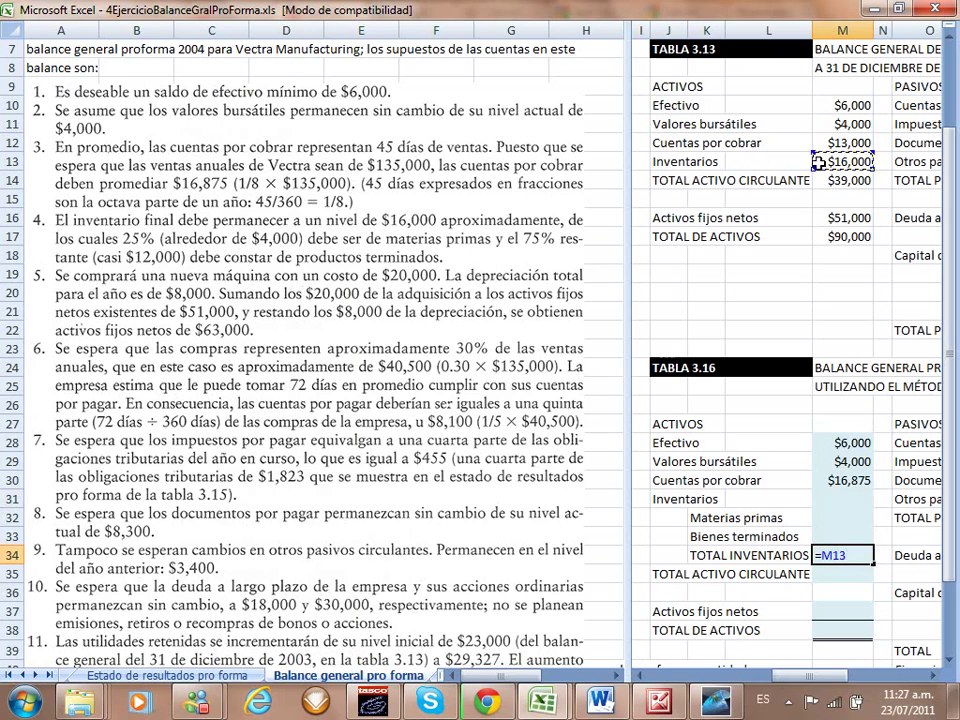
key("ctrl+Return")
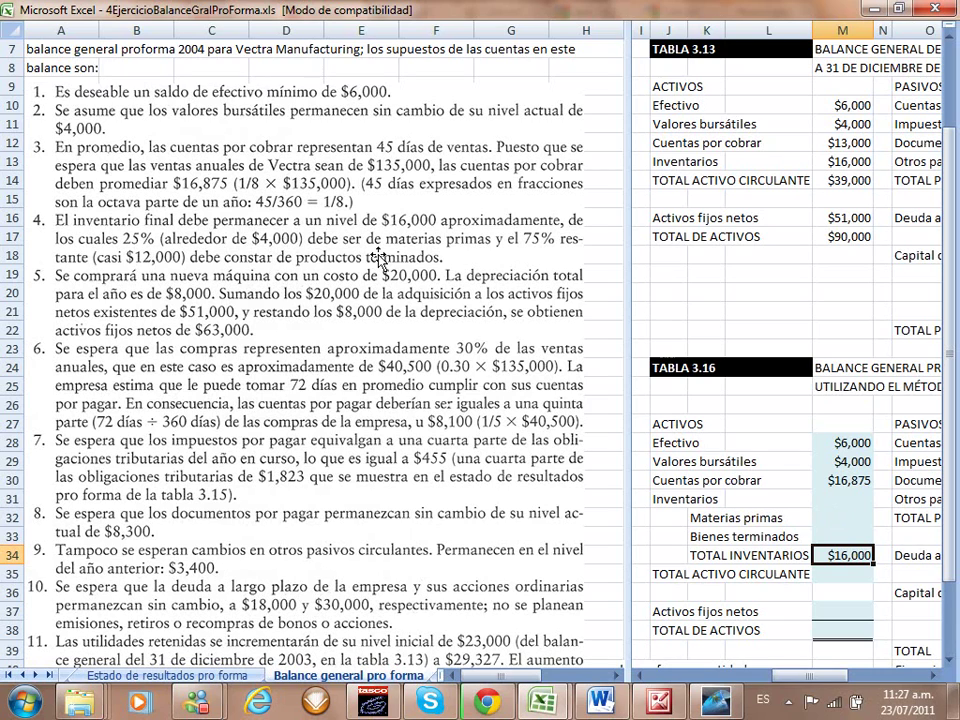
Step: Calculate Materias primas in M32 as 25% of total inventories with =M34*0.25
left_click(831, 515)
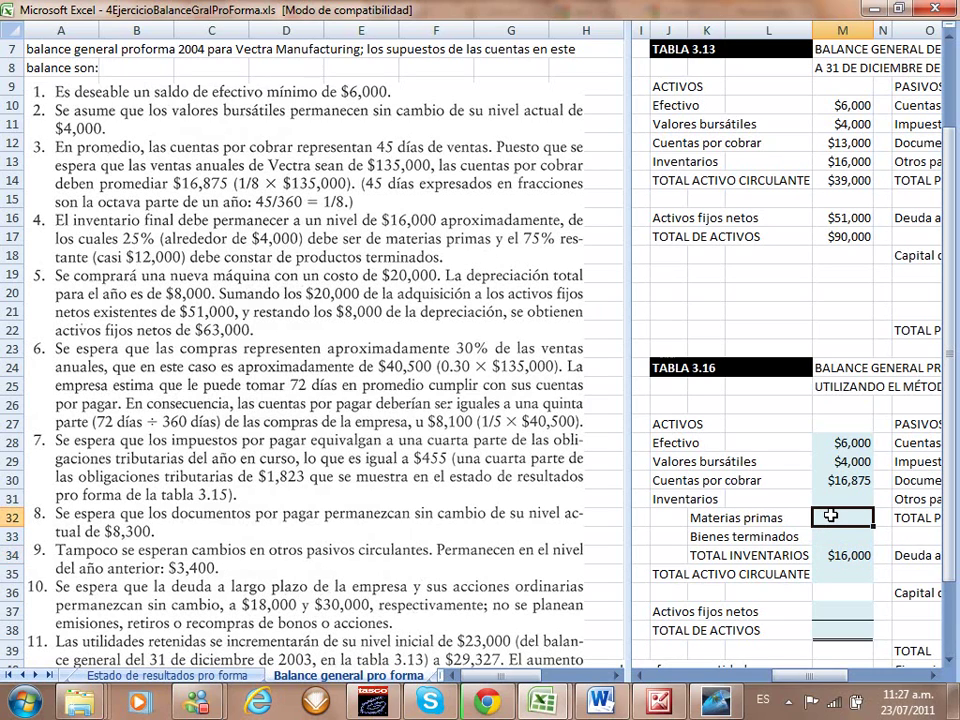
type("=M34*0.")
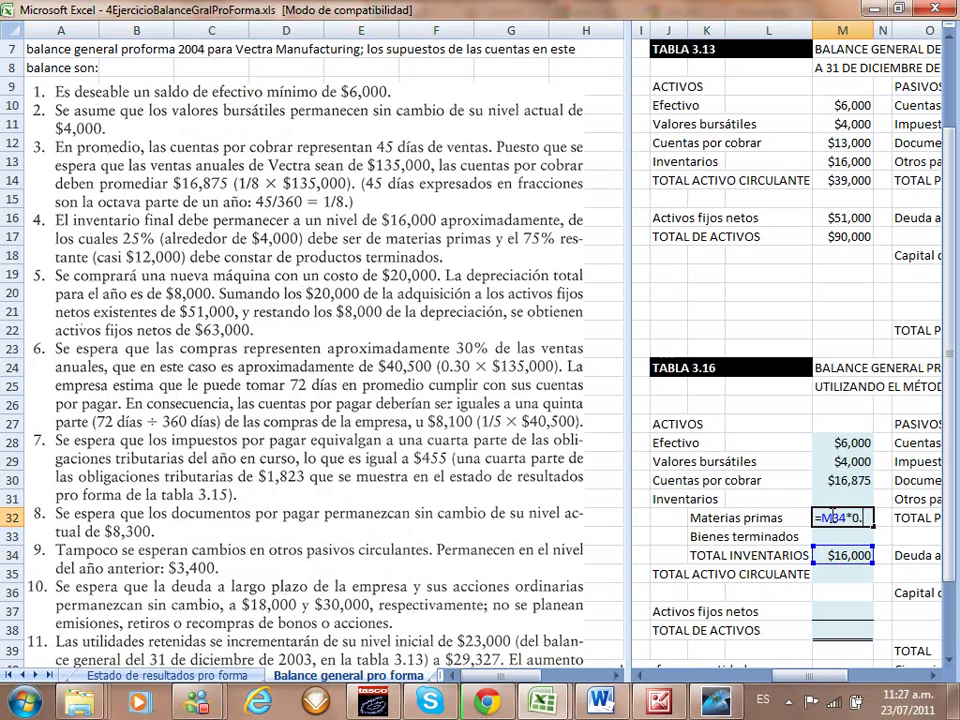
type("25")
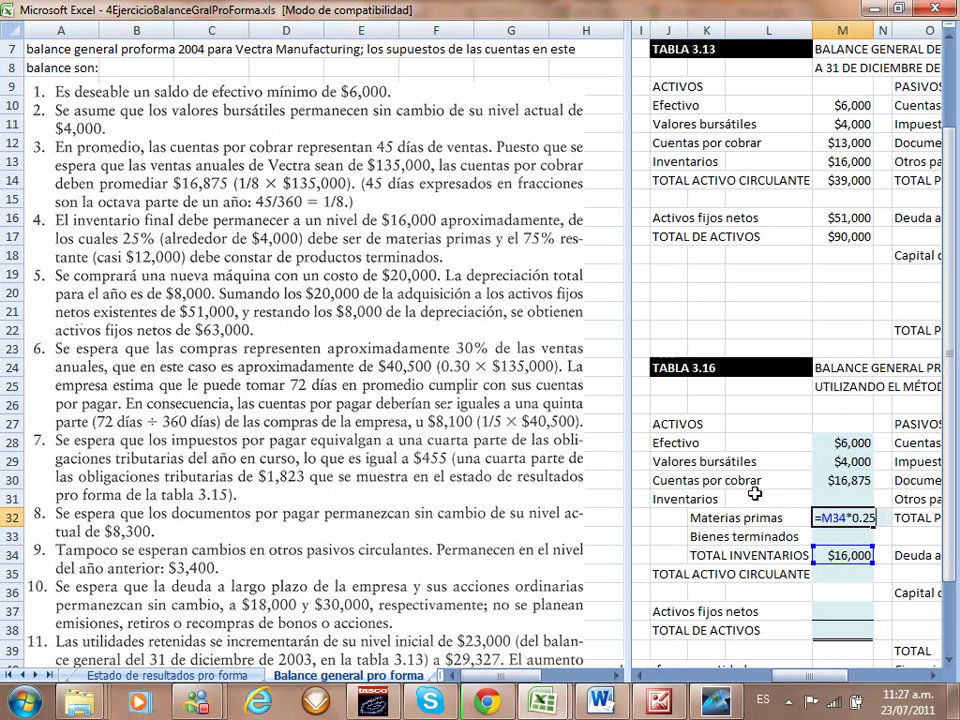
key("Return")
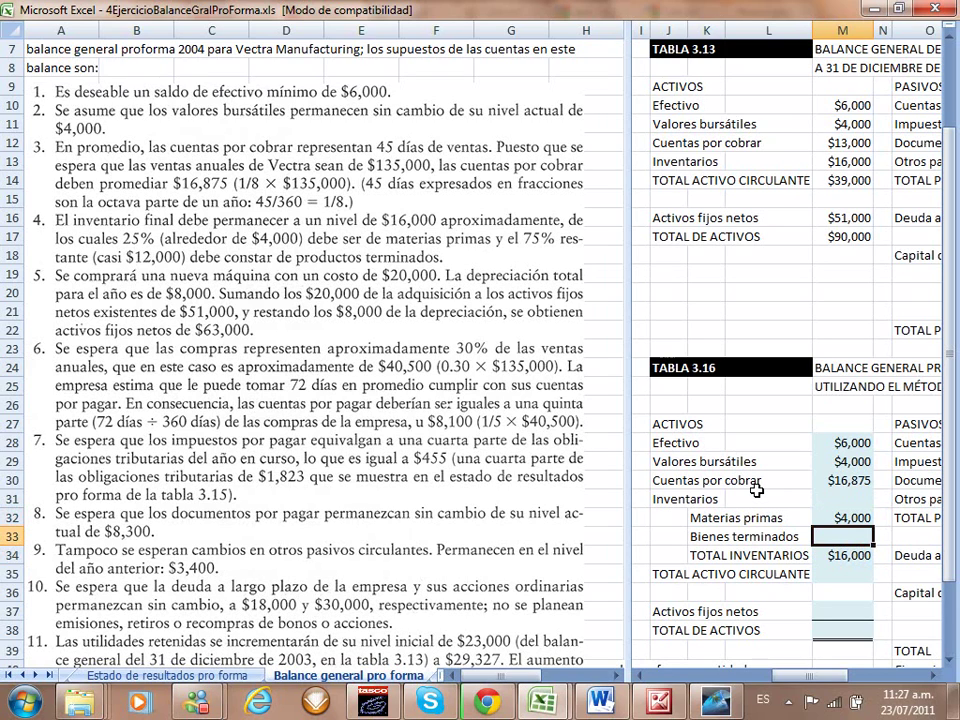
Step: Calculate Bienes terminados in M33 as the remaining share of total inventories with =M34*(1-0.25), and recheck the Materias primas formula
type("=")
key("Down")
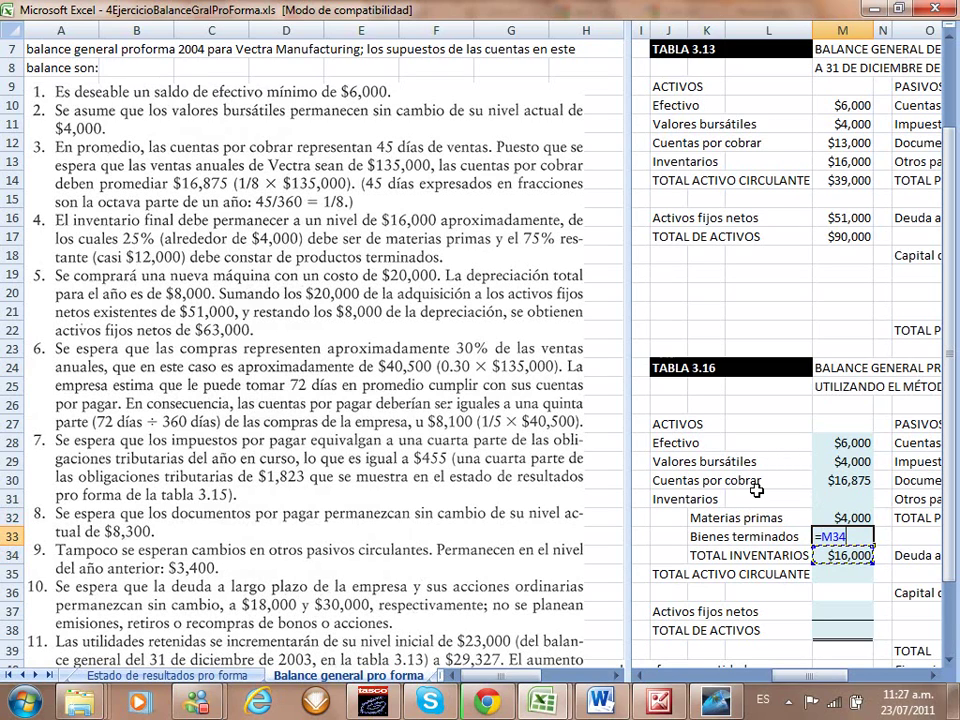
type("*(1-0.25")
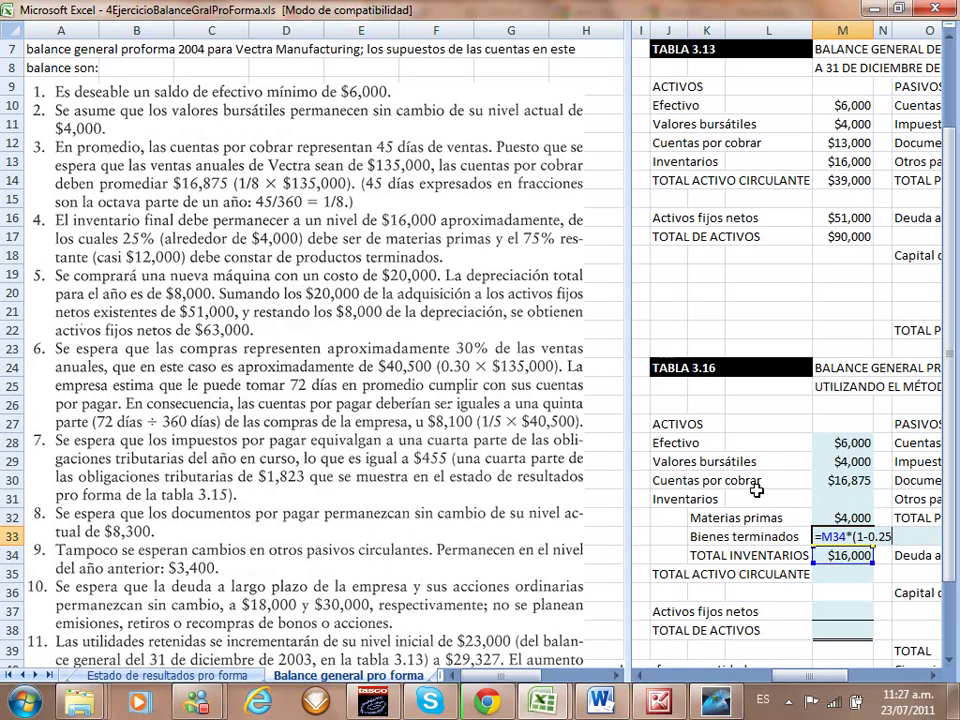
key("Return")
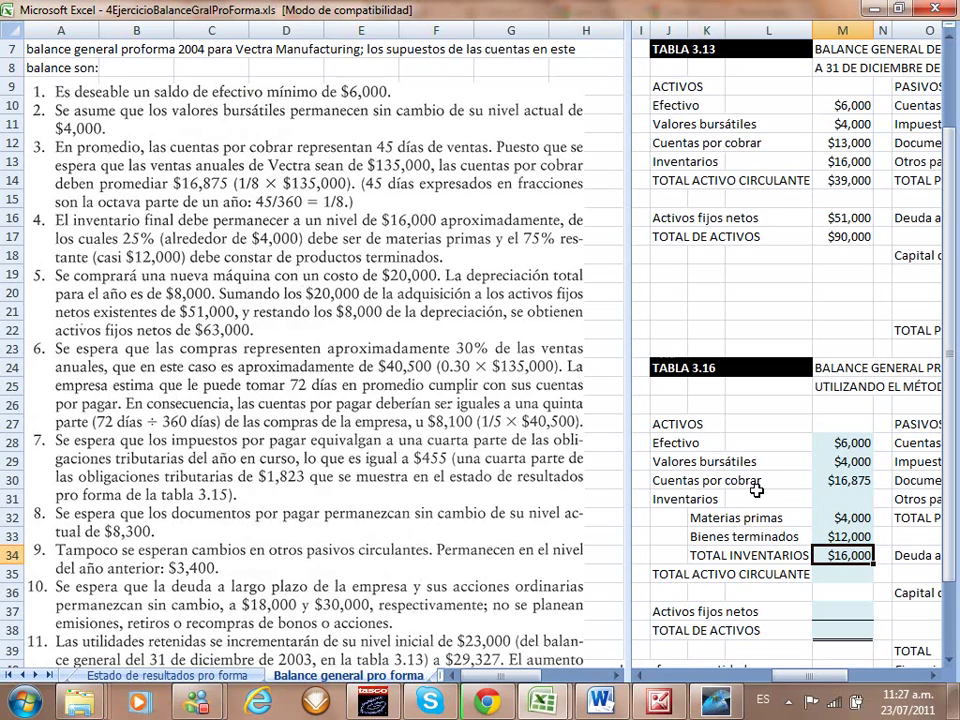
key("Up")
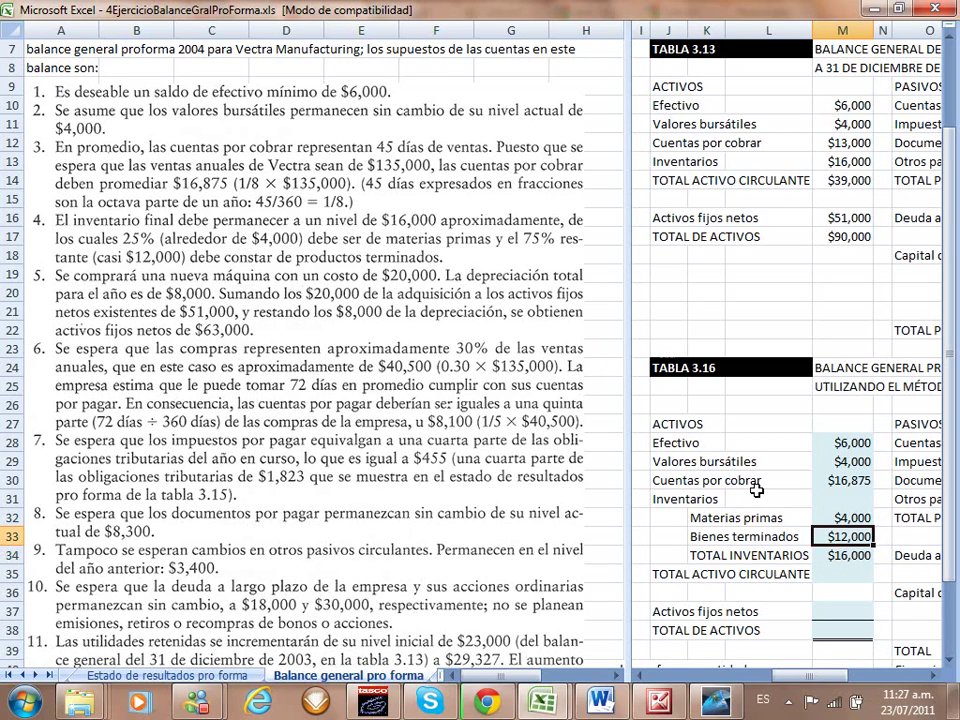
key("Up")
key("F2")
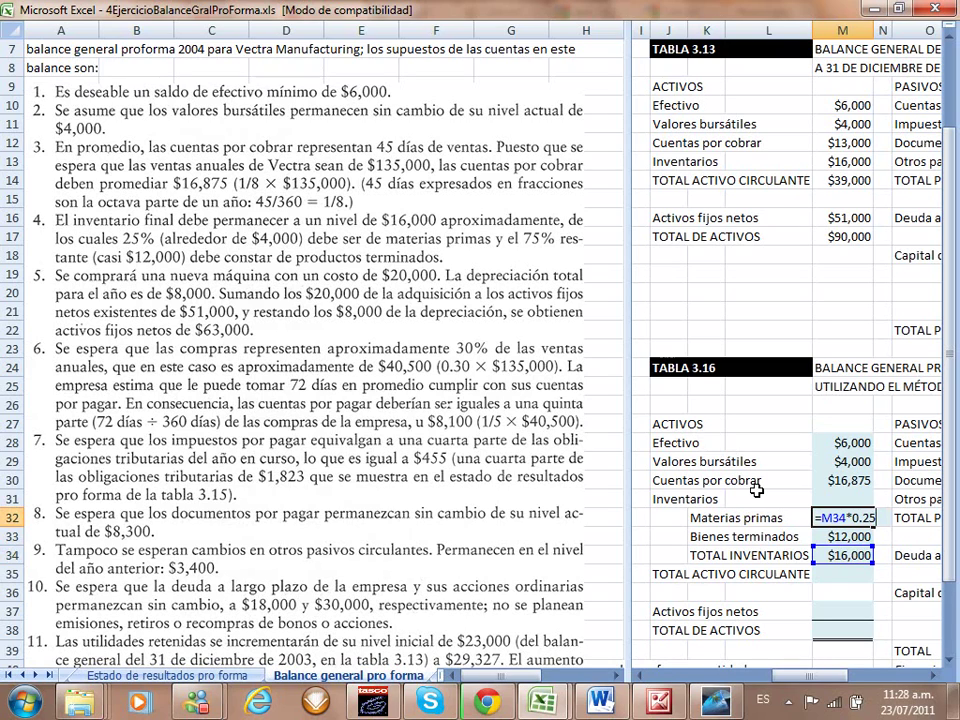
key("Return")
Step: Total the current assets in M35 of TABLA 3.16 with =SUMA(M34,M28:M30)
key("Down")
key("Down")
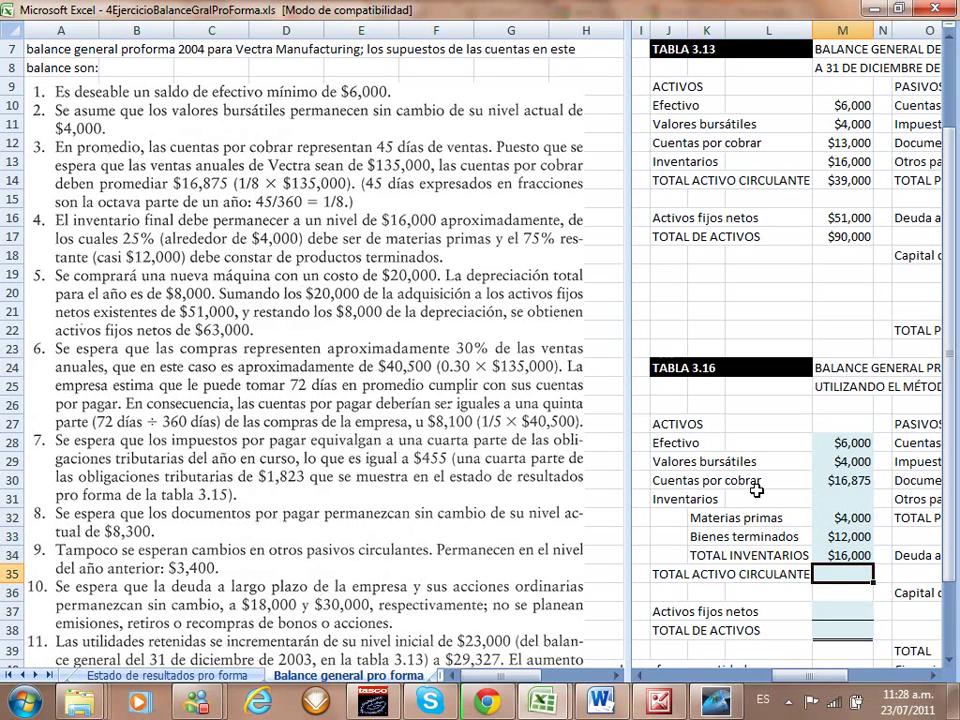
type("=suma(")
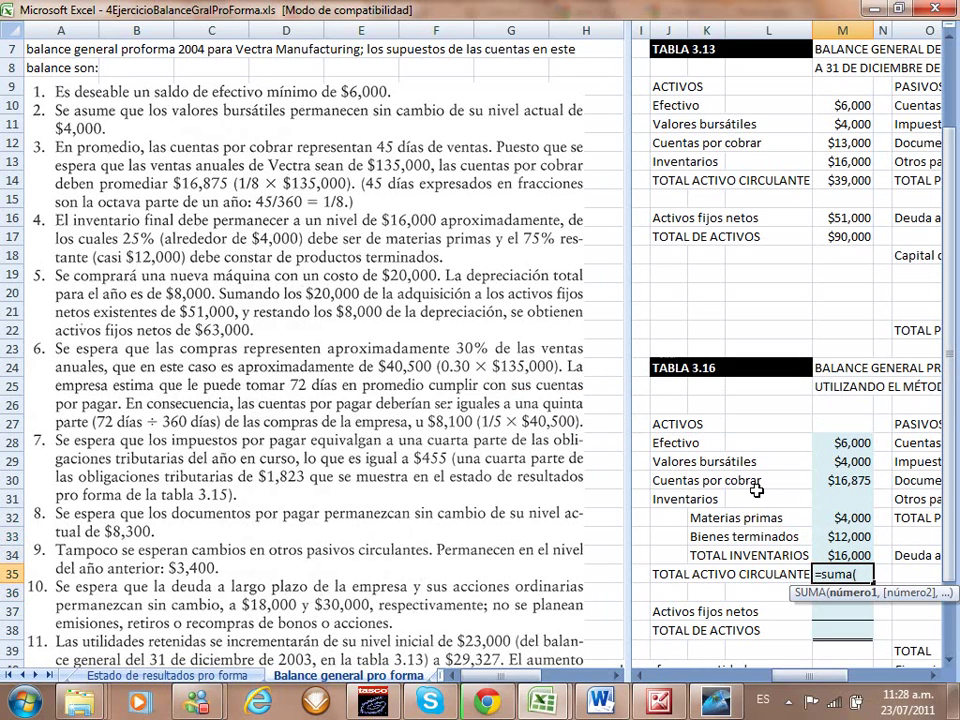
key("Up")
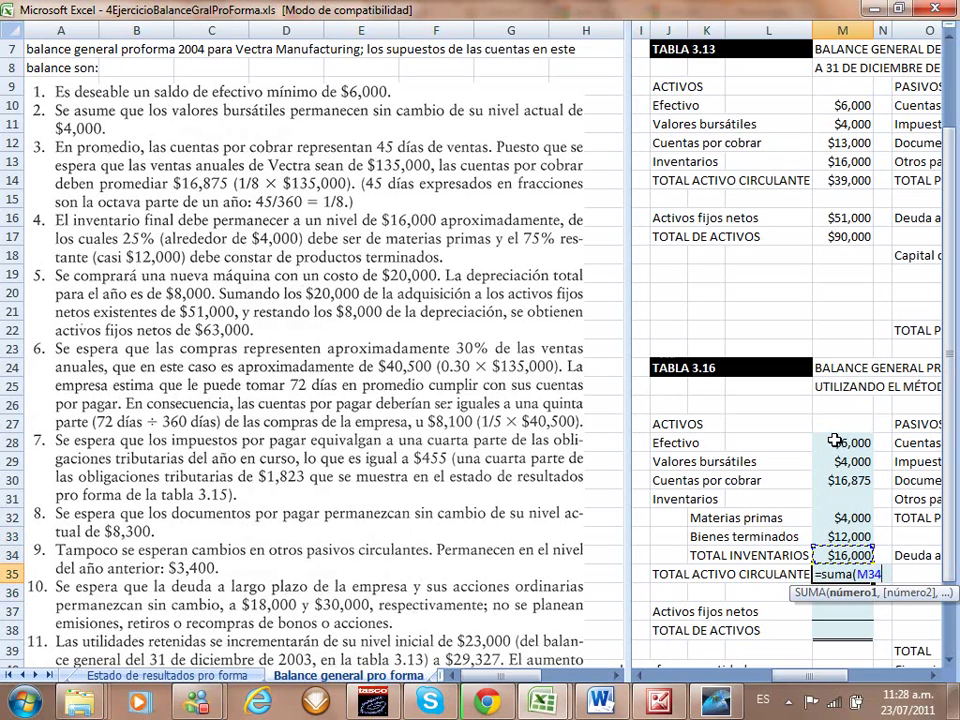
type(",")
left_click_drag(835, 441, 835, 480)
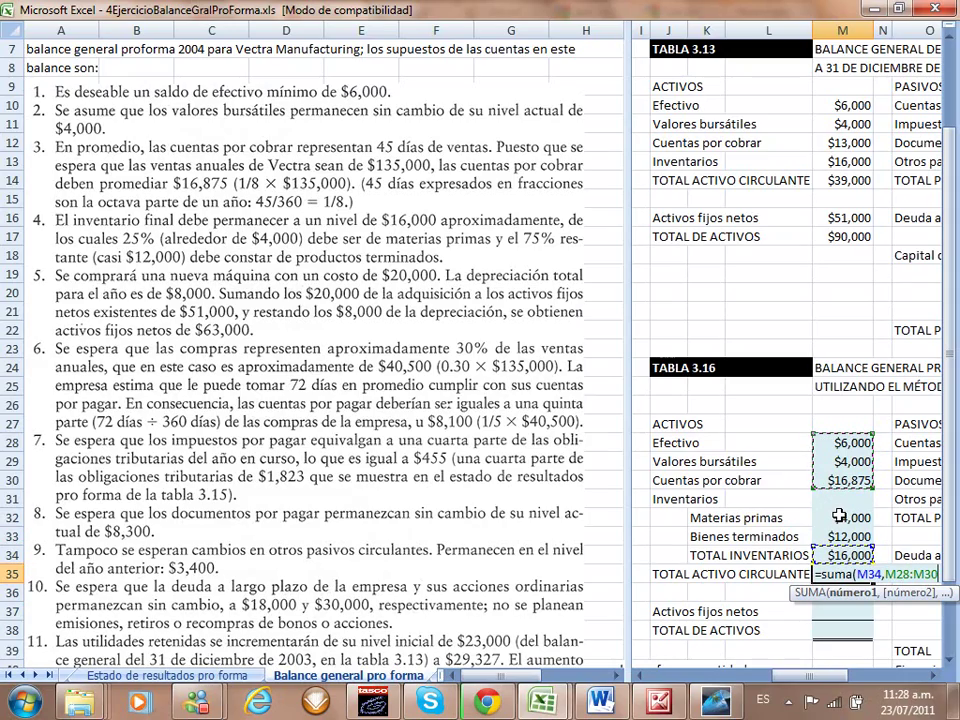
key("super+plus")
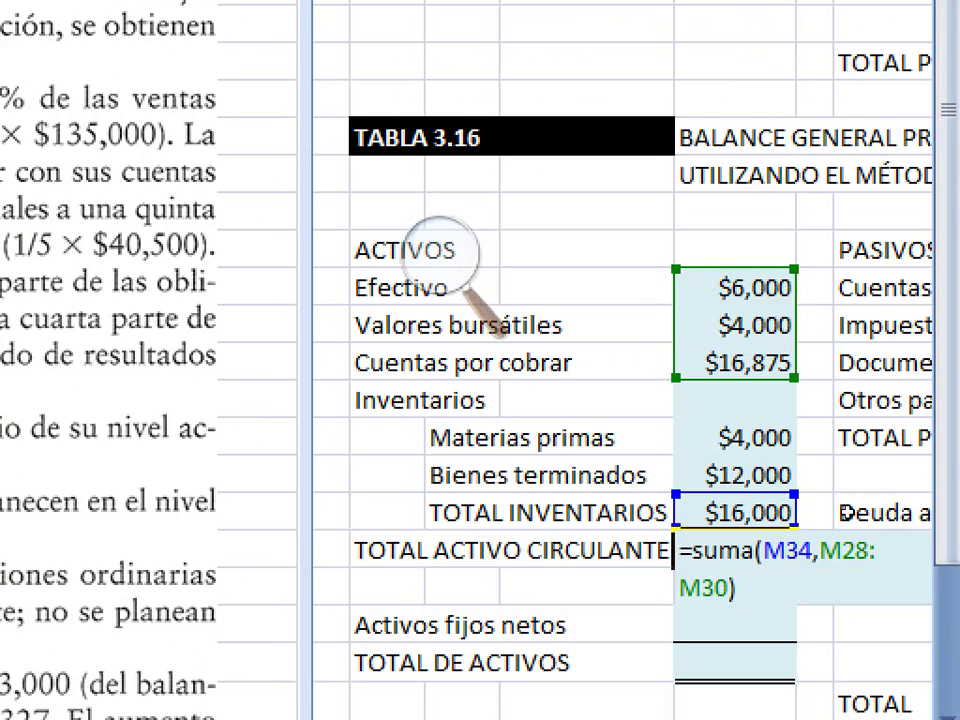
key("Return")
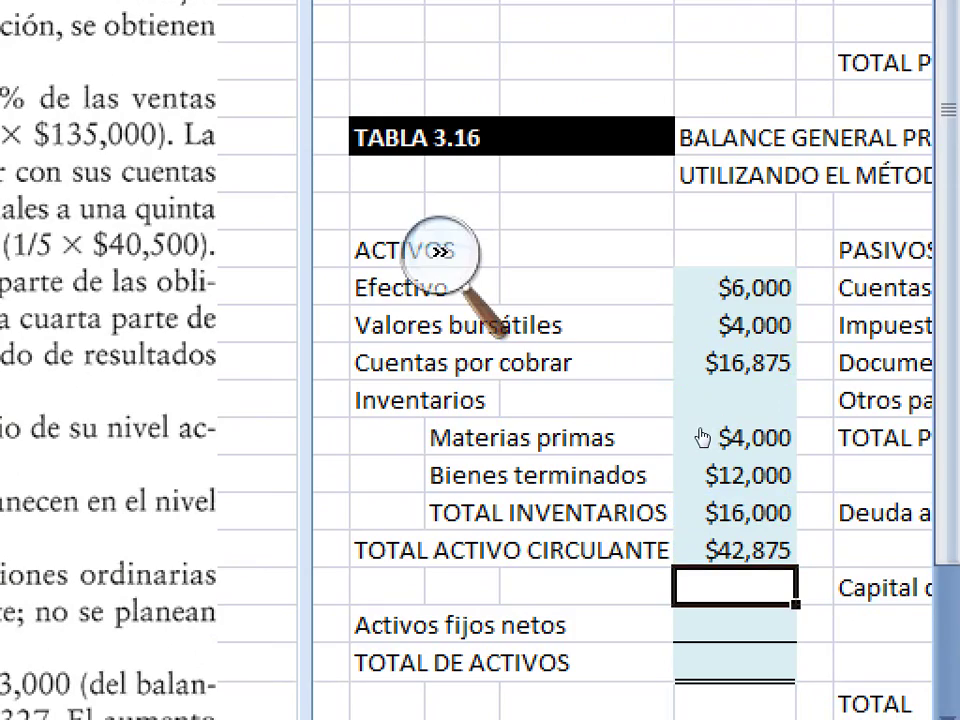
left_click(369, 255)
key("super+Escape")
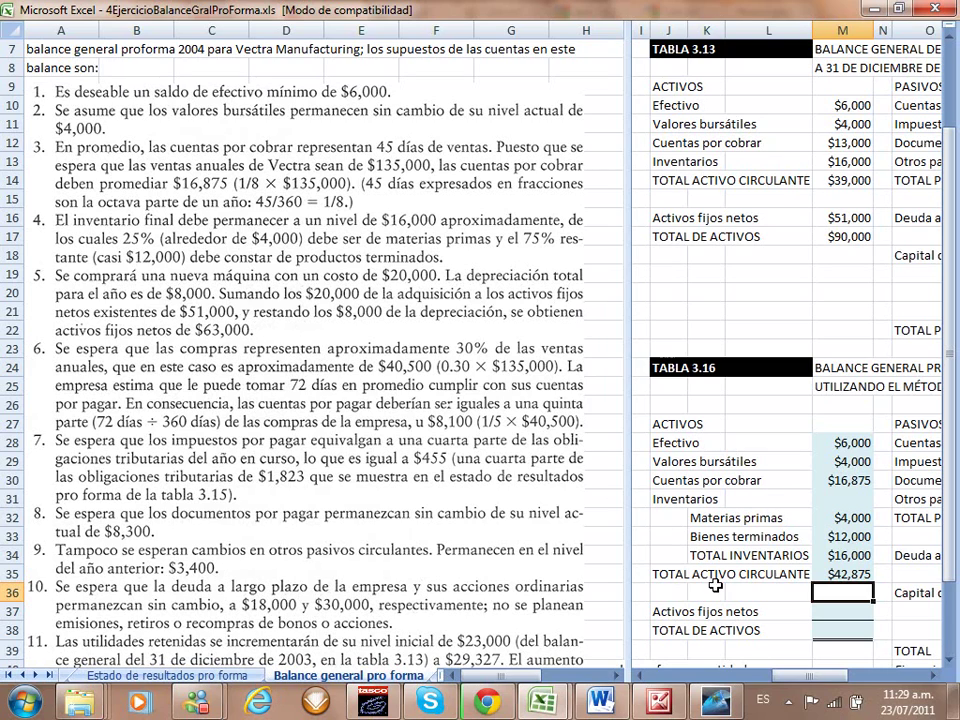
Step: Calculate Activos fijos netos in M37 from the 2003 amount, less depreciation plus the new machine, with =M16-8000+20000
left_click(826, 617)
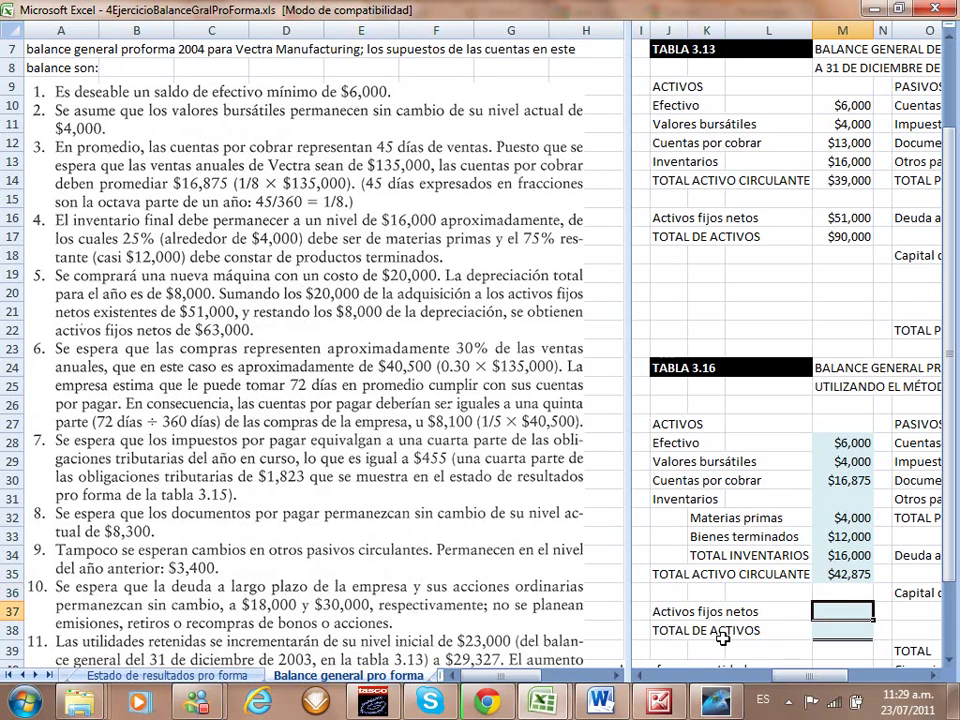
type("=")
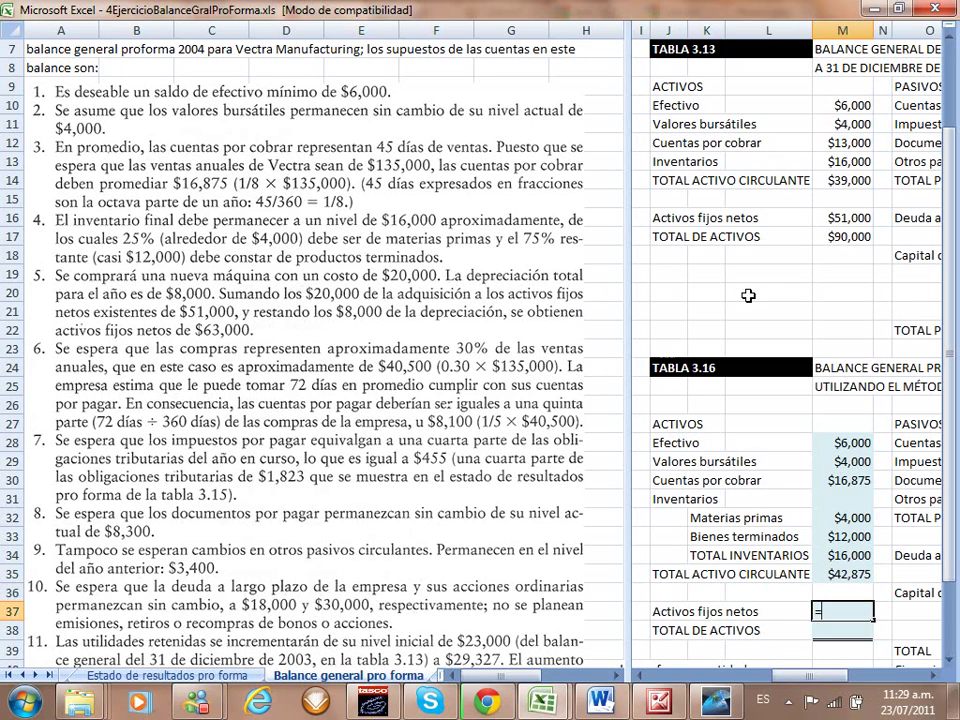
left_click(830, 217)
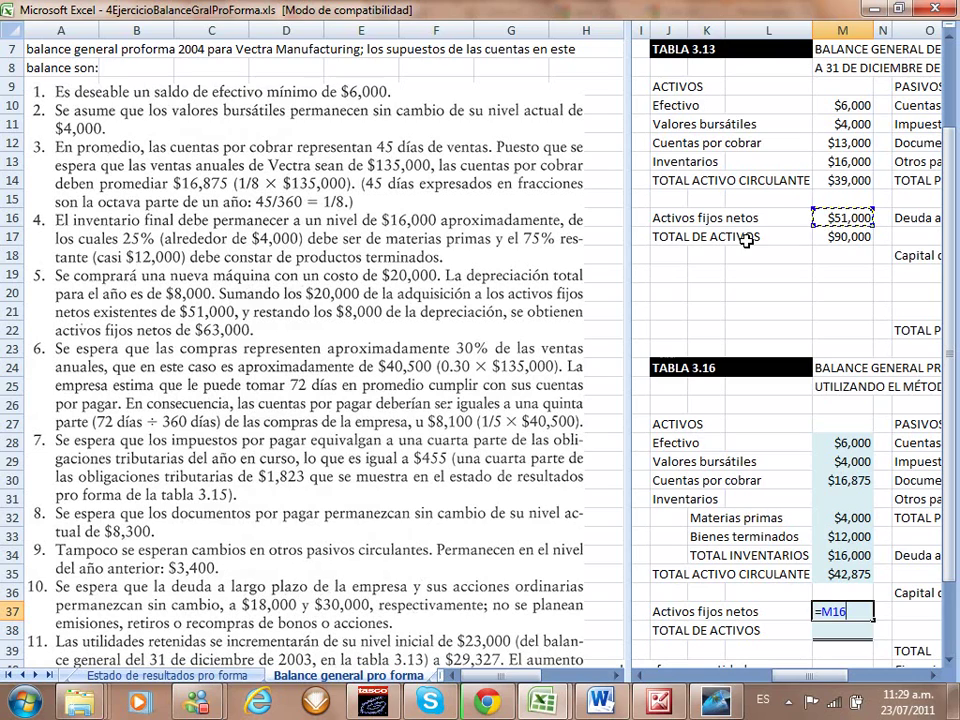
type("-8000")
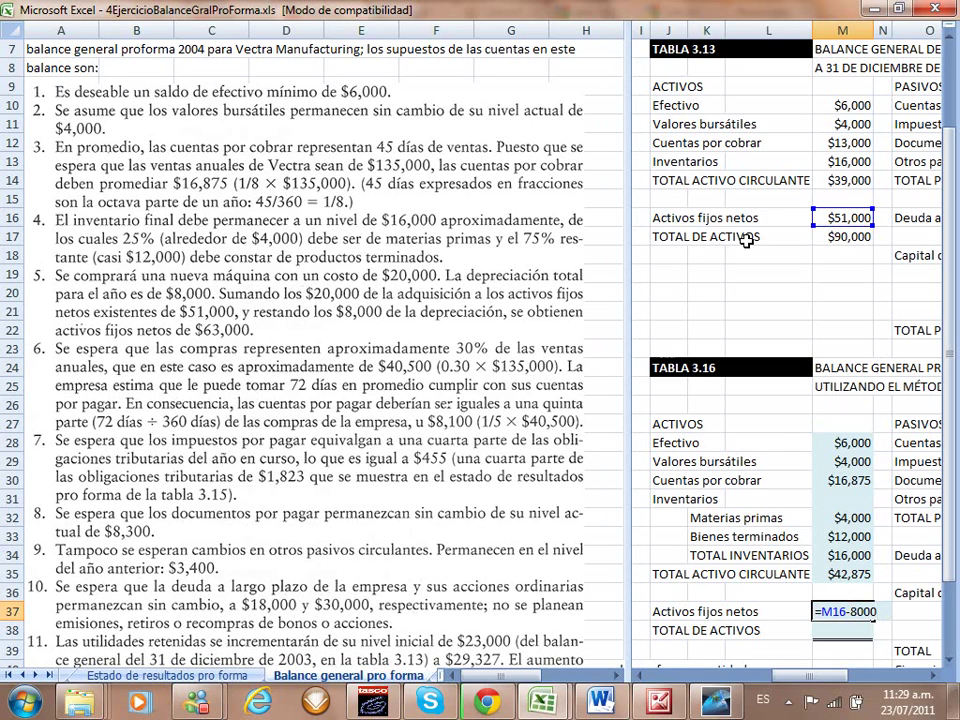
type("+20000")
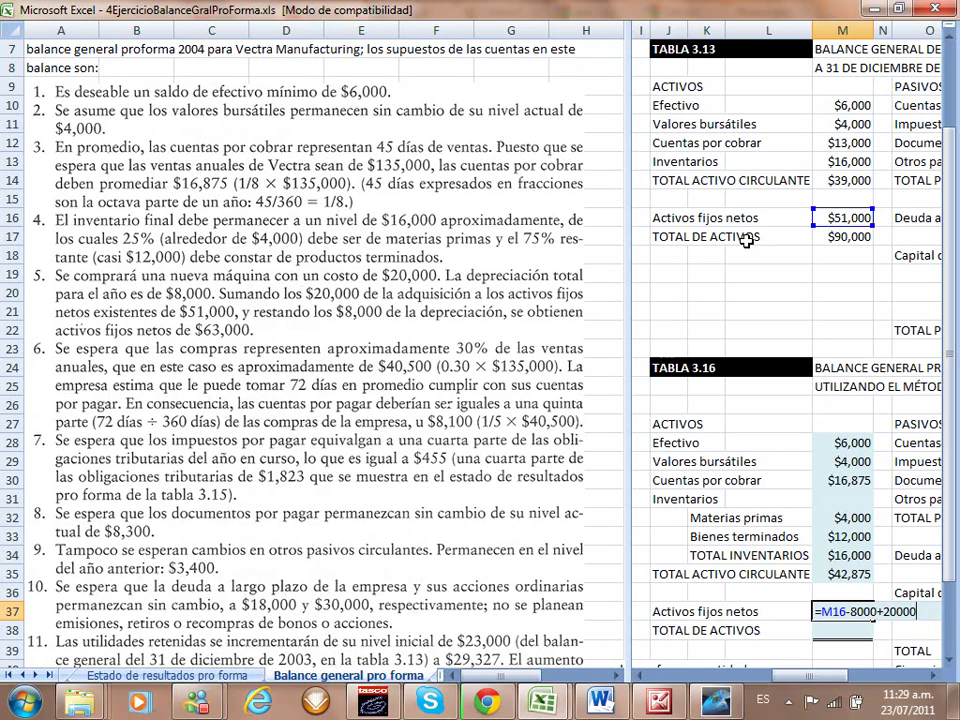
key("Return")
Step: Review the Activos fijos netos formula in M37 under magnification, leaving it as entered
key("Up")
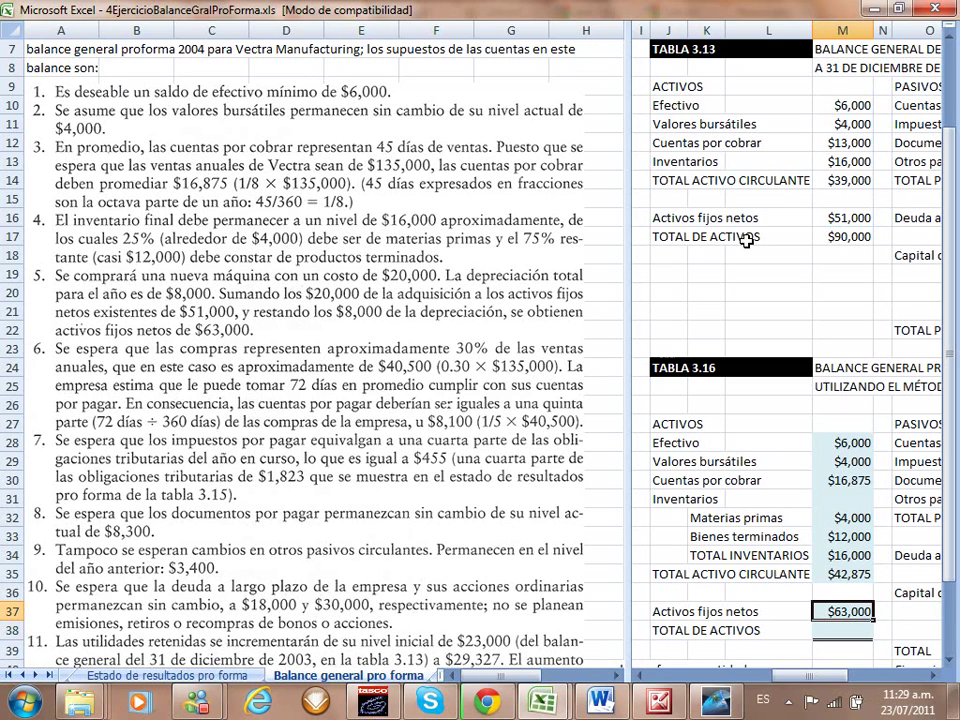
key("F2")
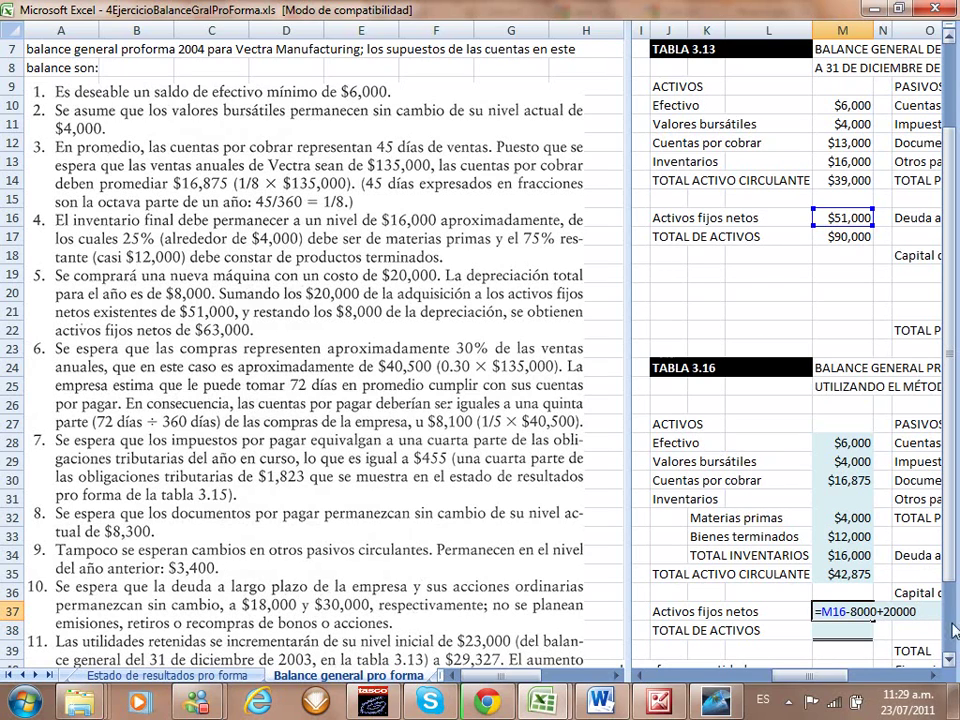
left_click(951, 662)
left_click(951, 662)
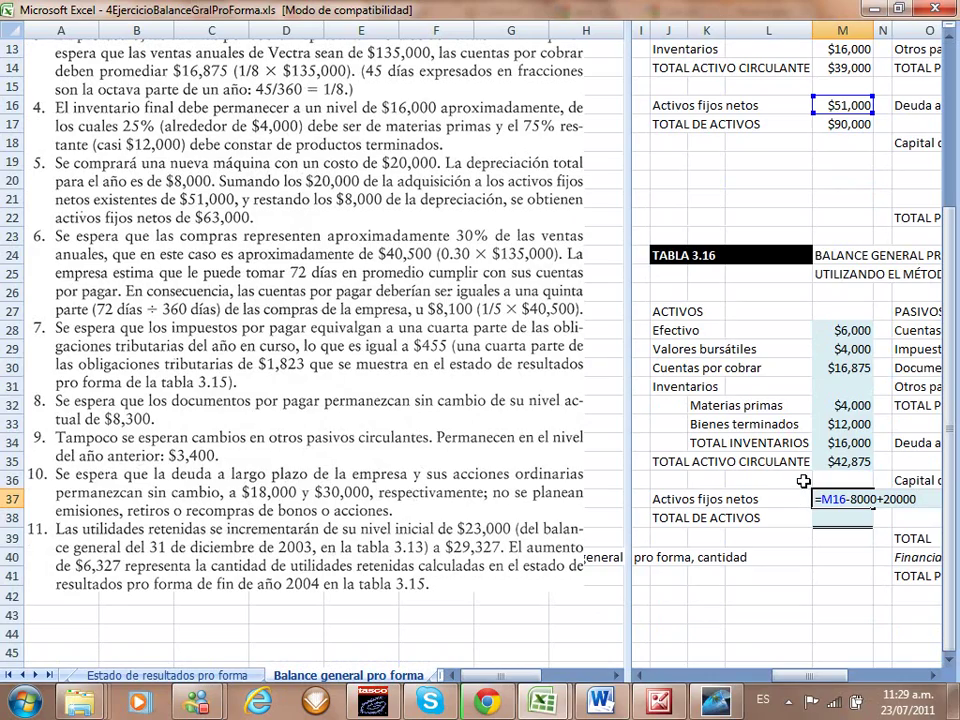
key("super+plus")
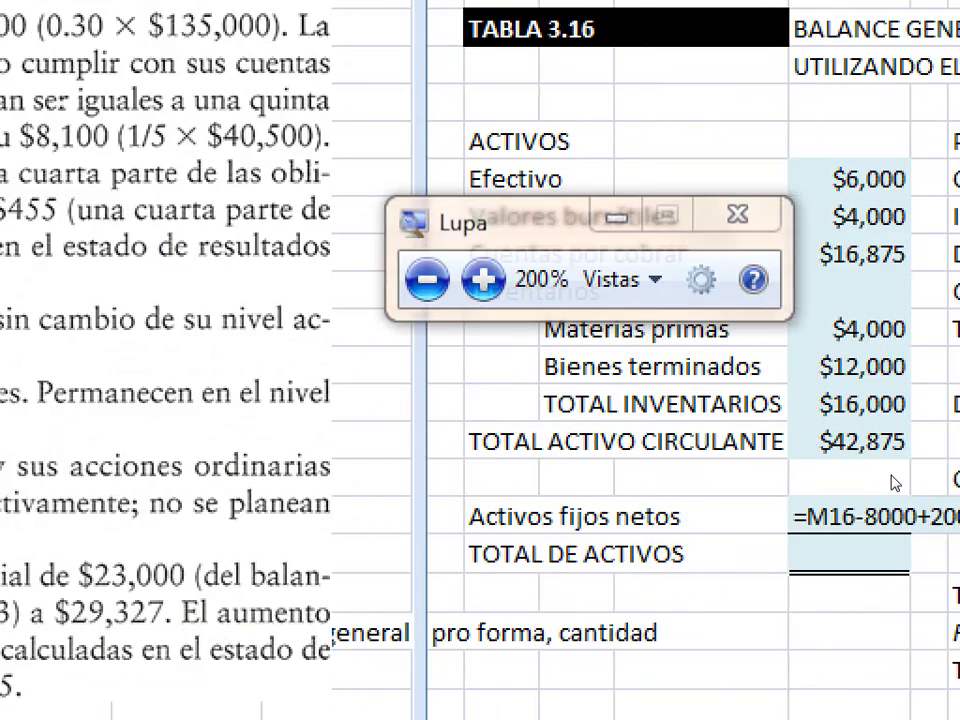
key("F2")
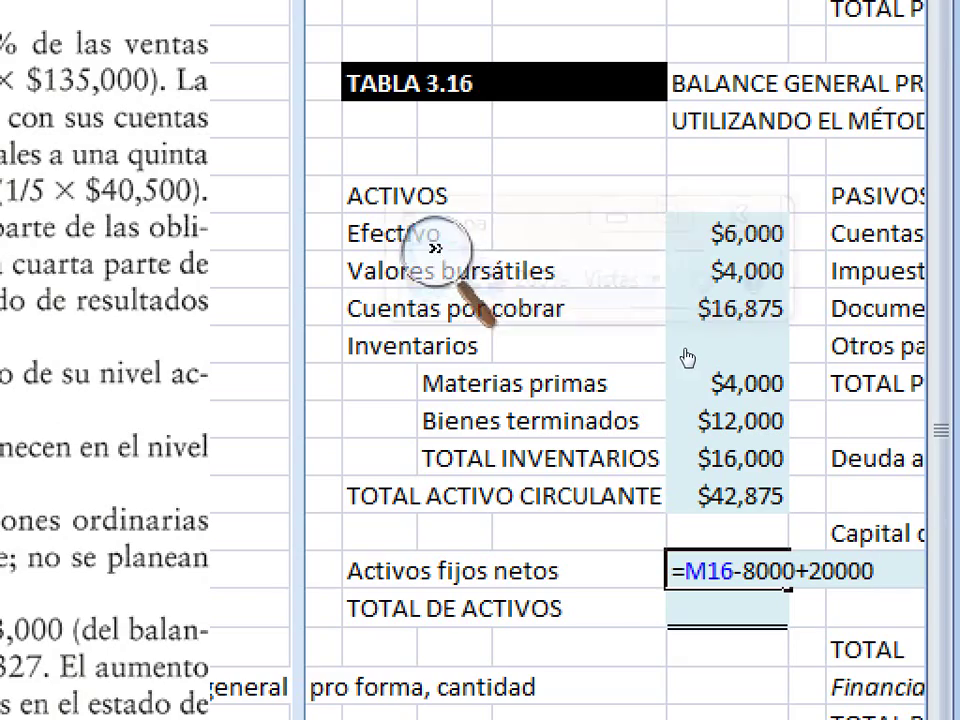
key("super+Escape")
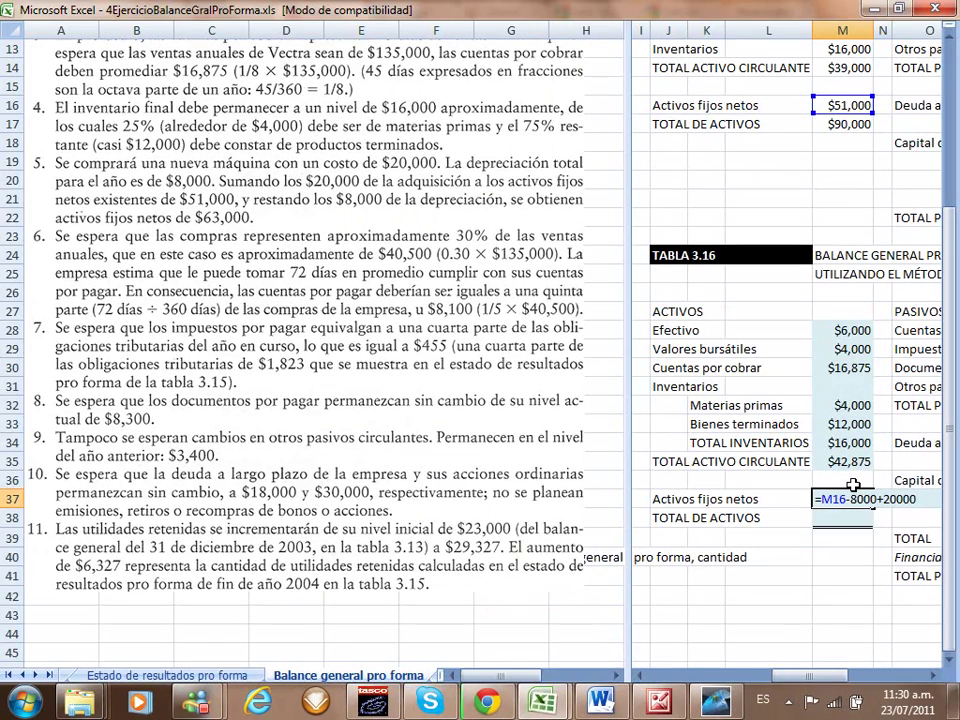
key("Return")
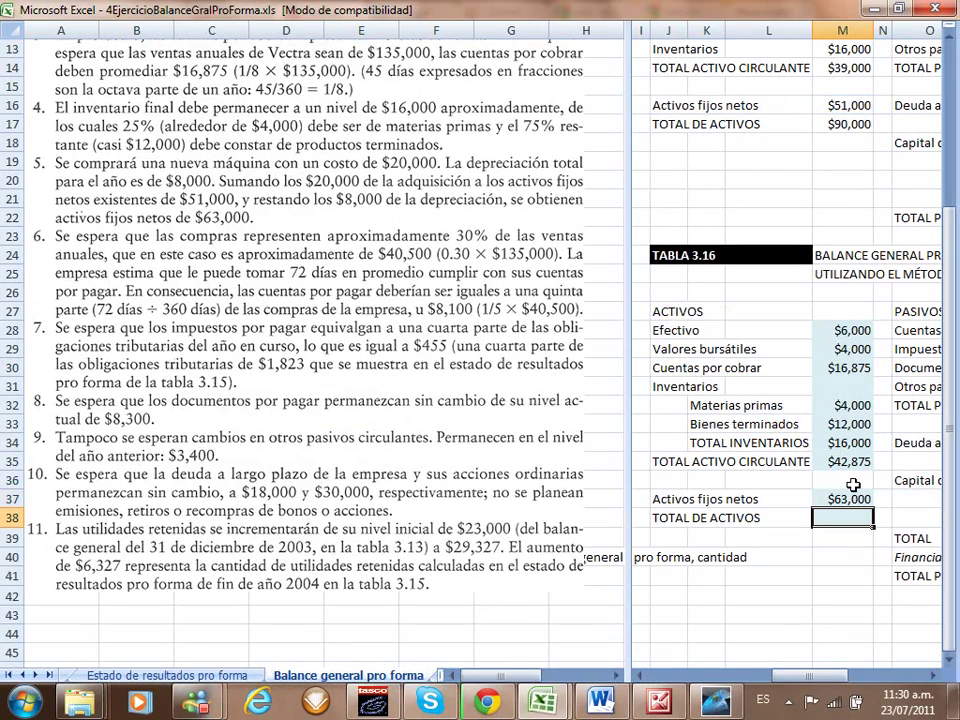
Step: Calculate TOTAL DE ACTIVOS in M38 by adding net fixed assets and current assets with =M37+M35, and recheck the formula
type("=")
key("Up")
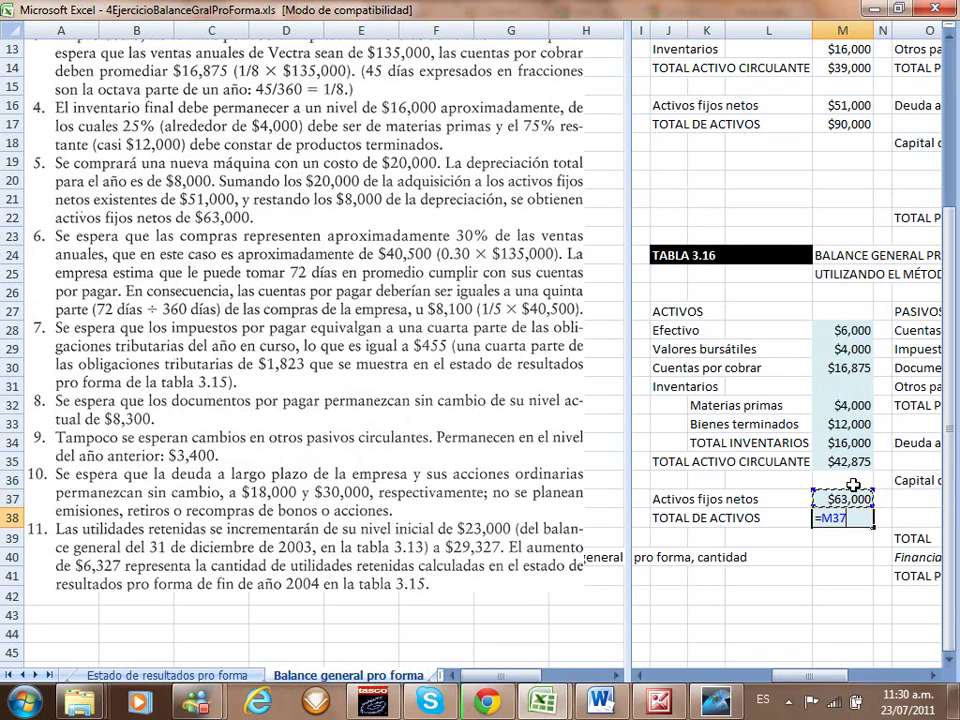
type("+")
key("Up")
key("Up")
key("Up")
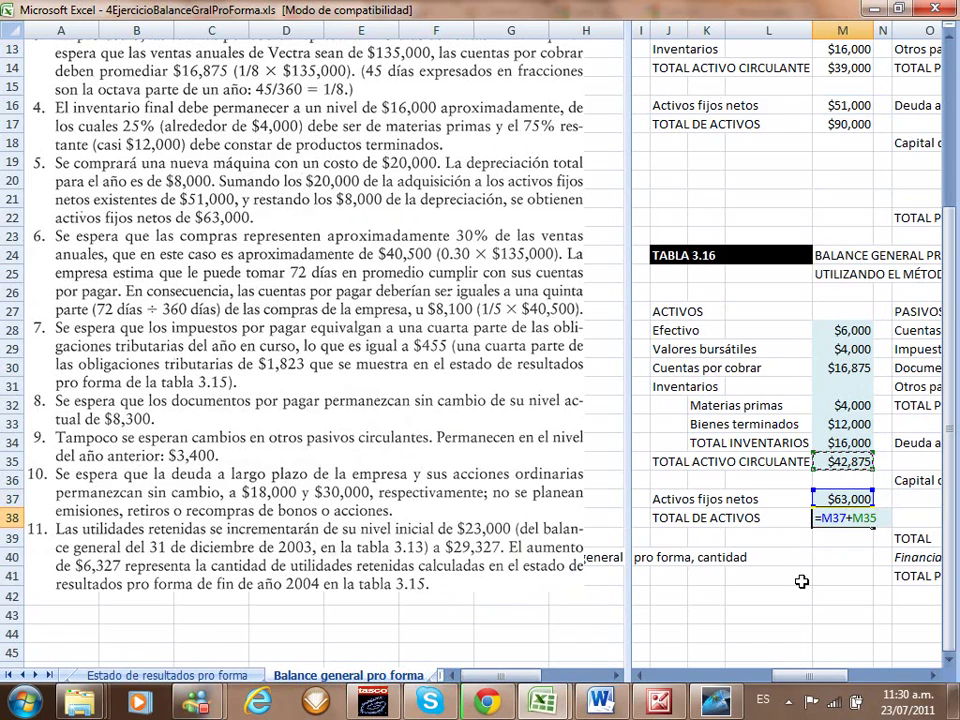
key("Return")
key("Up")
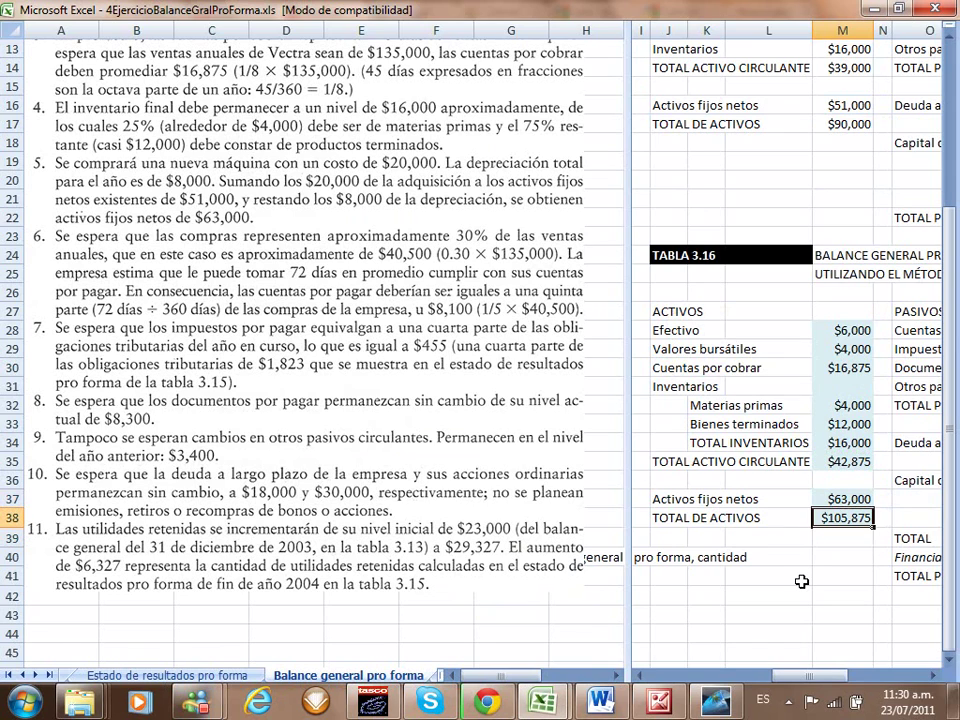
key("Right")
key("Right")
key("Left")
key("Left")
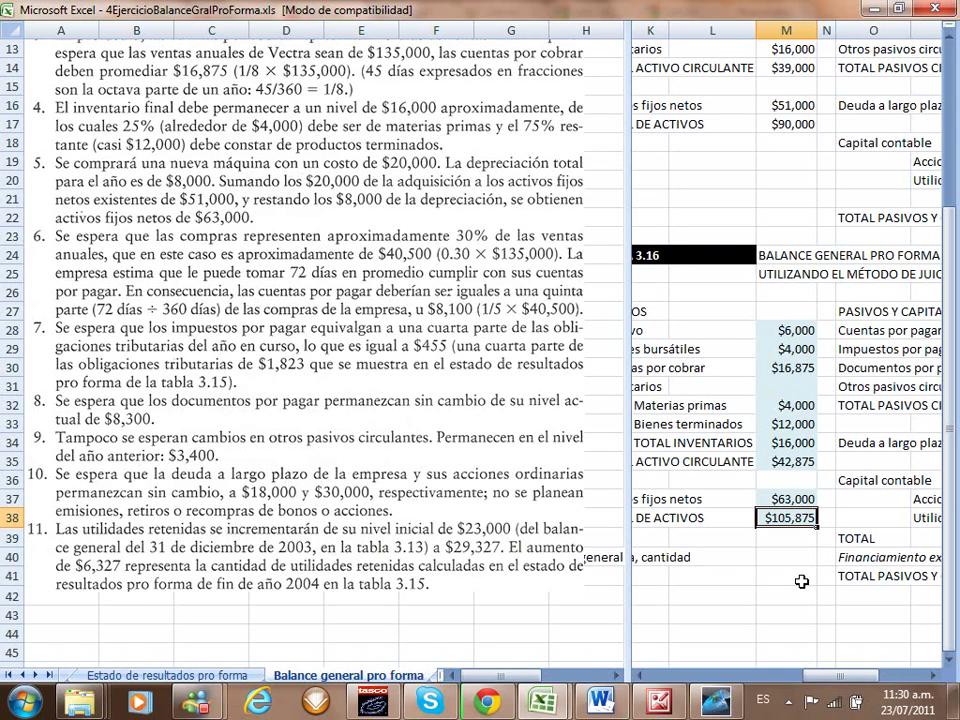
double_click(776, 518)
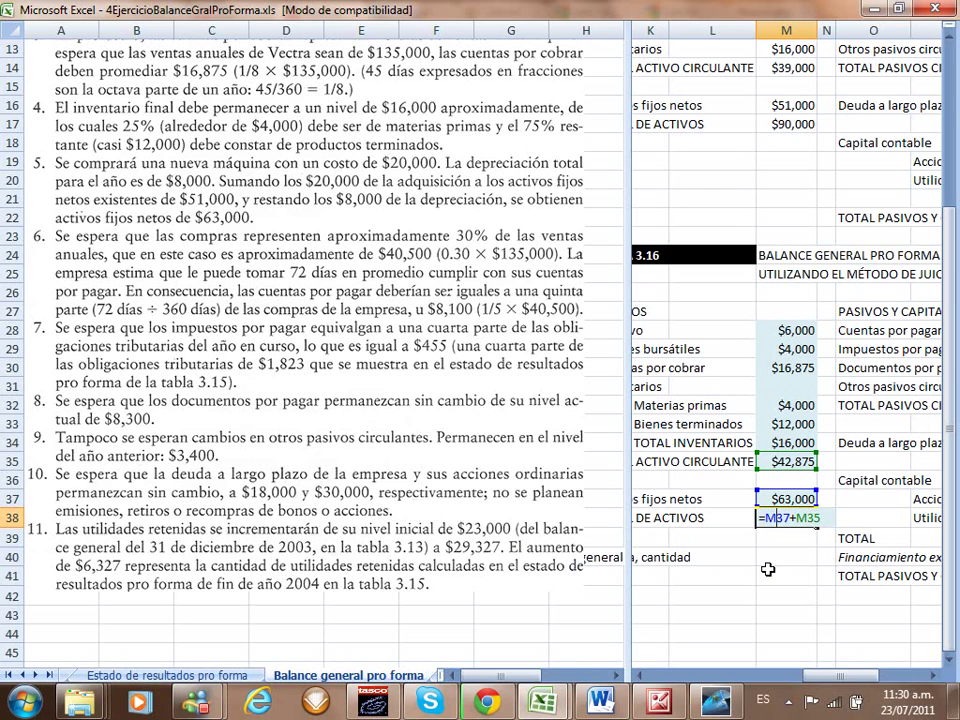
key("Return")
left_click(695, 702)
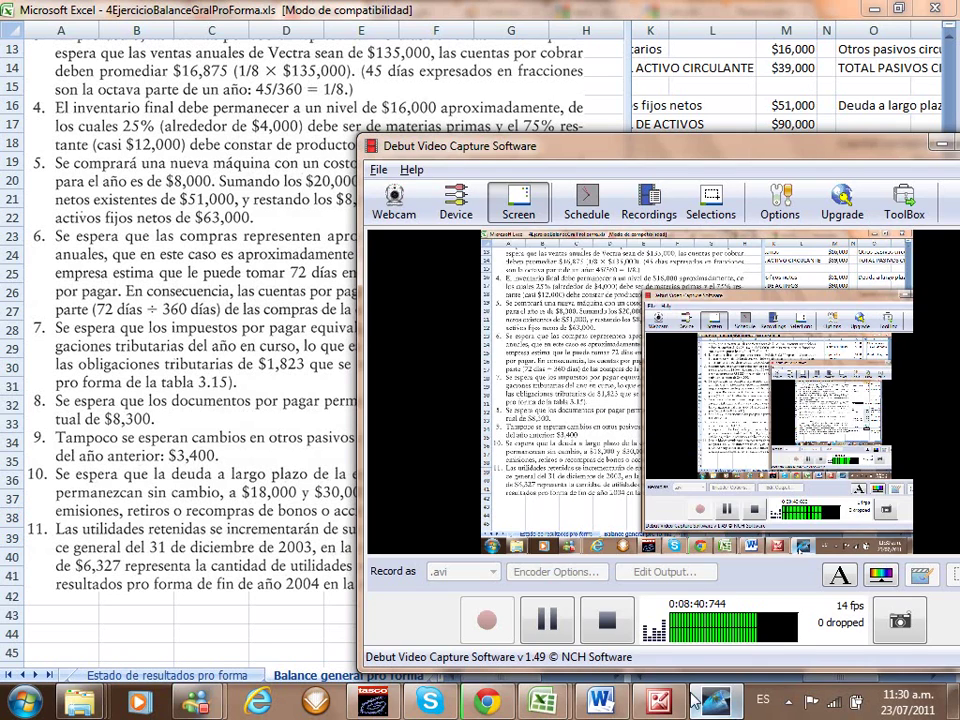
left_click(695, 702)
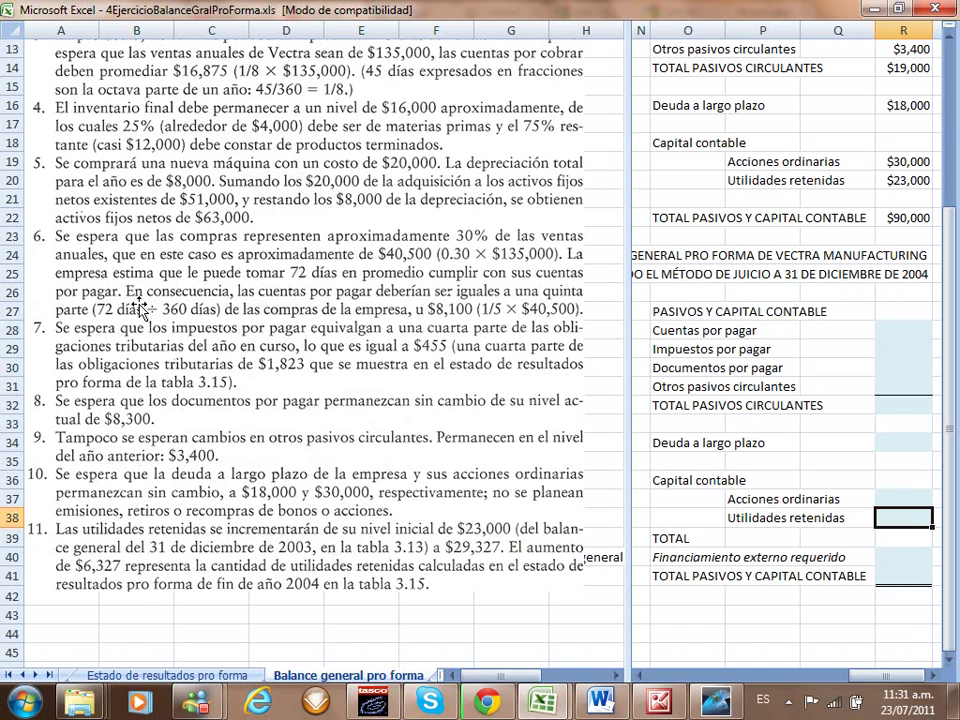
Step: Calculate Cuentas por pagar in R28 with =135000*(0.3)*(72/360), narrowing column Q to make room for the entry
left_click(900, 330)
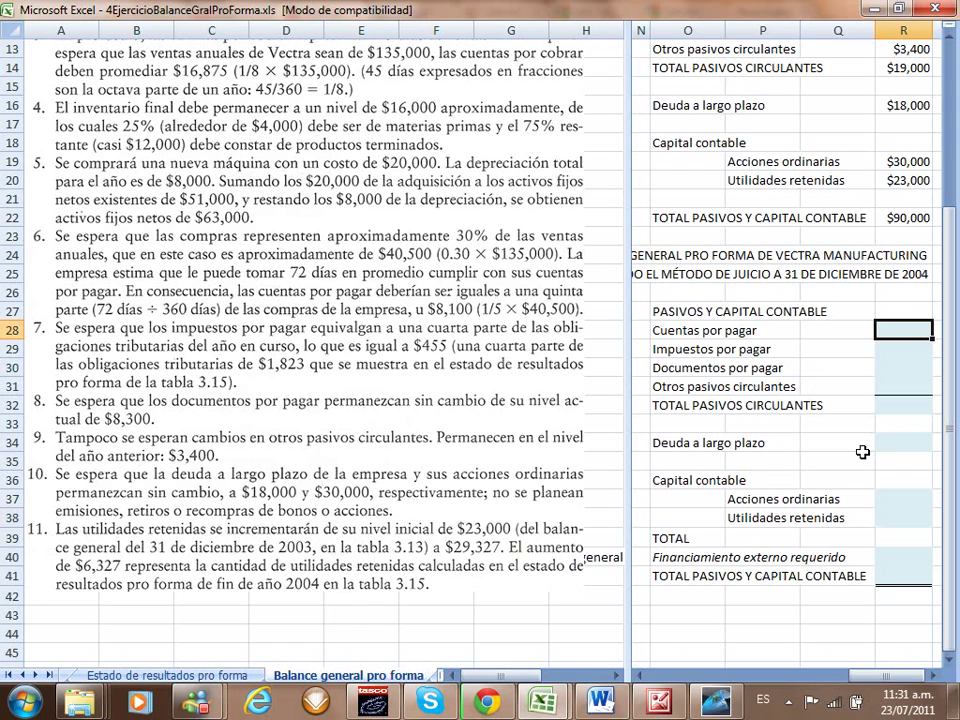
scroll(889, 537, "right", 1)
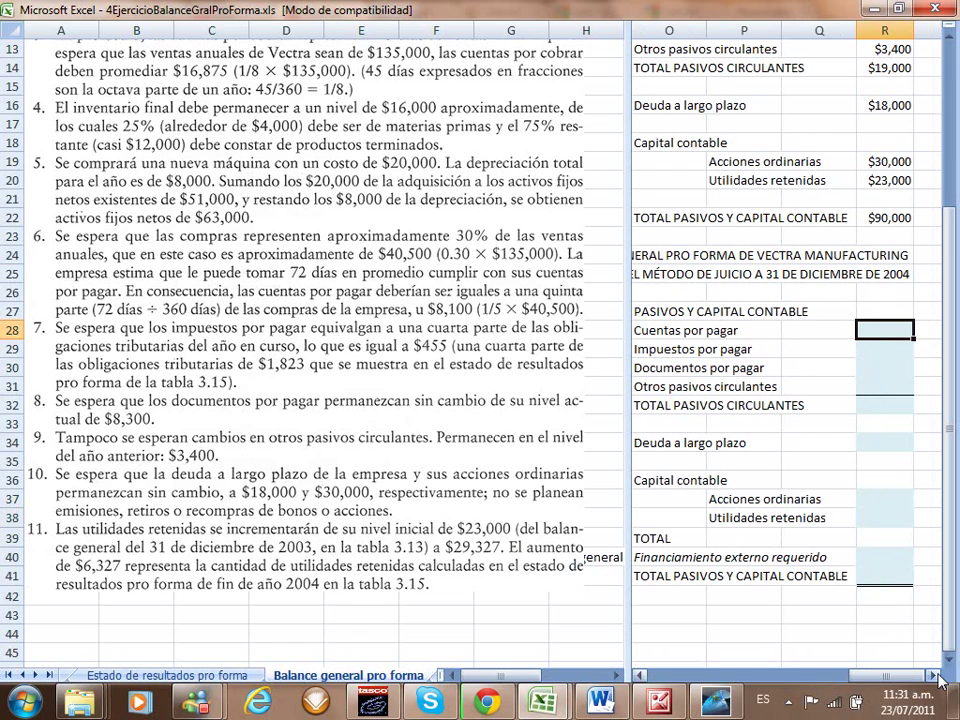
left_click_drag(857, 30, 831, 29)
type("=135000")
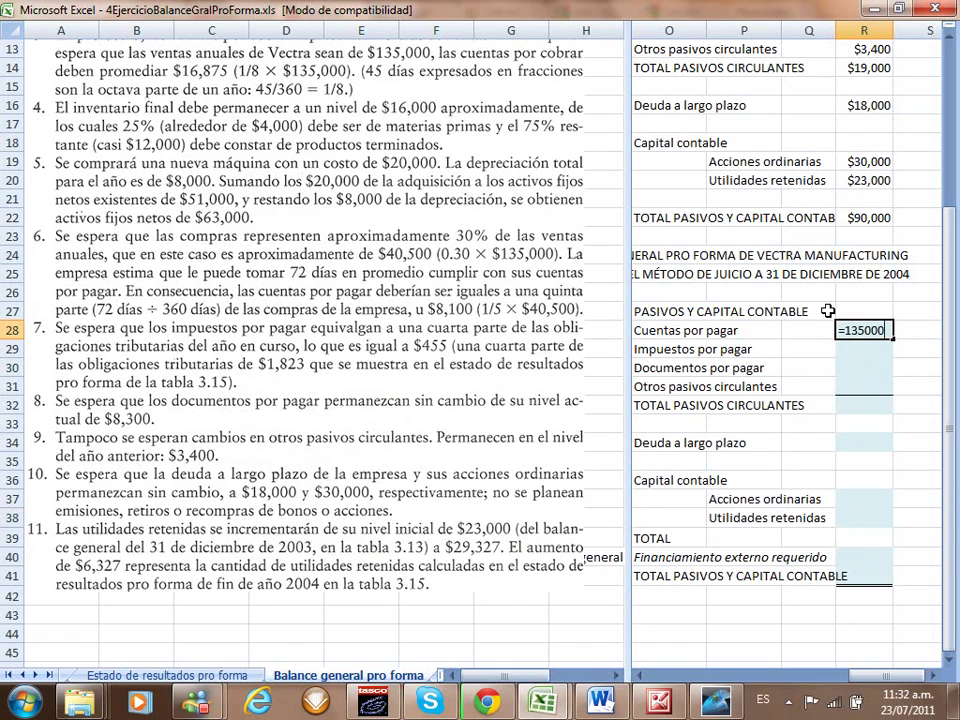
type("*(0.3)*(72")
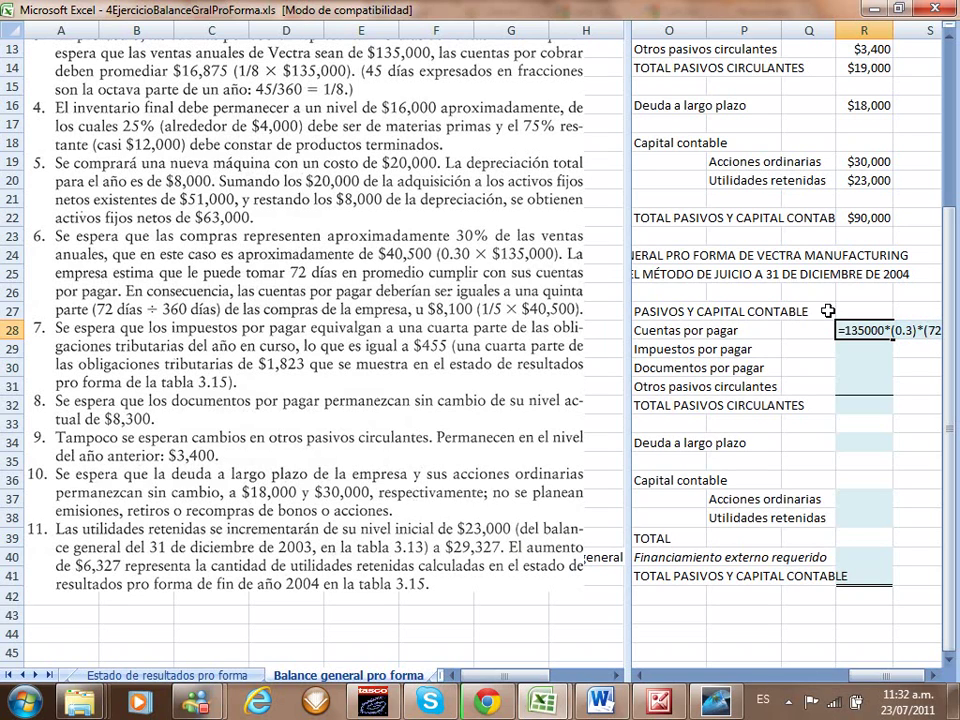
type("/360")
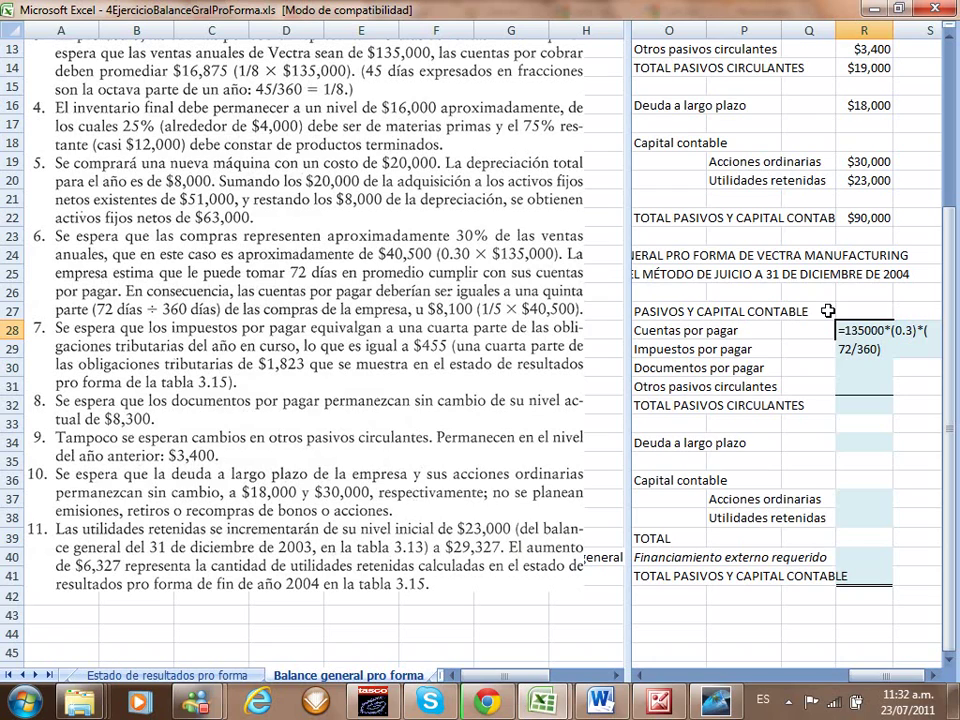
key("Return")
key("Up")
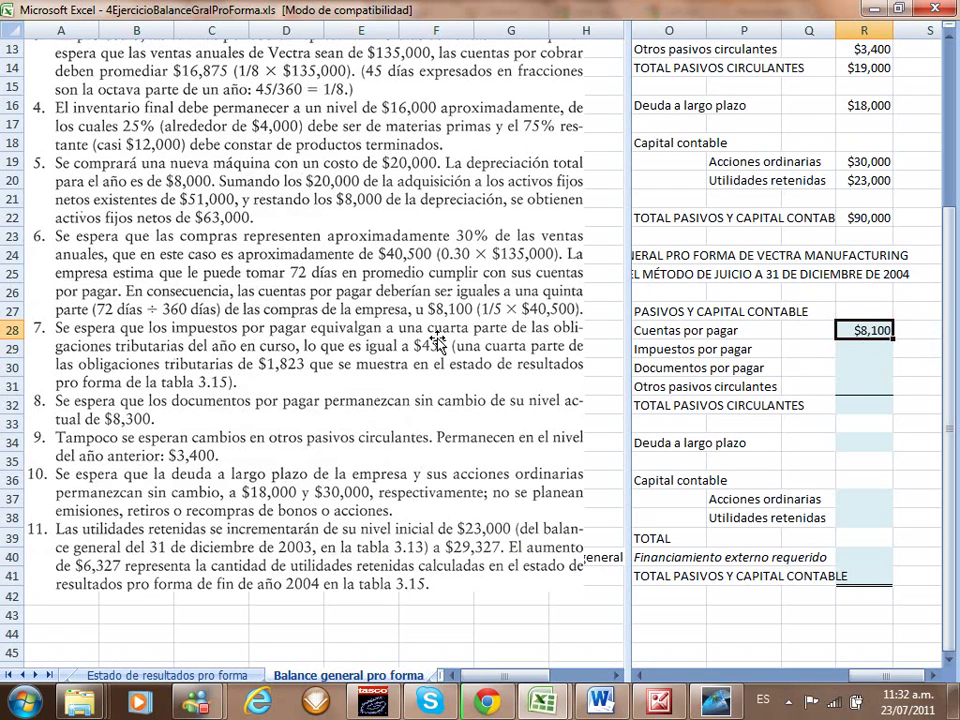
Step: Review the Cuentas por pagar formula in R28 under magnification, leaving it as entered
key("F2")
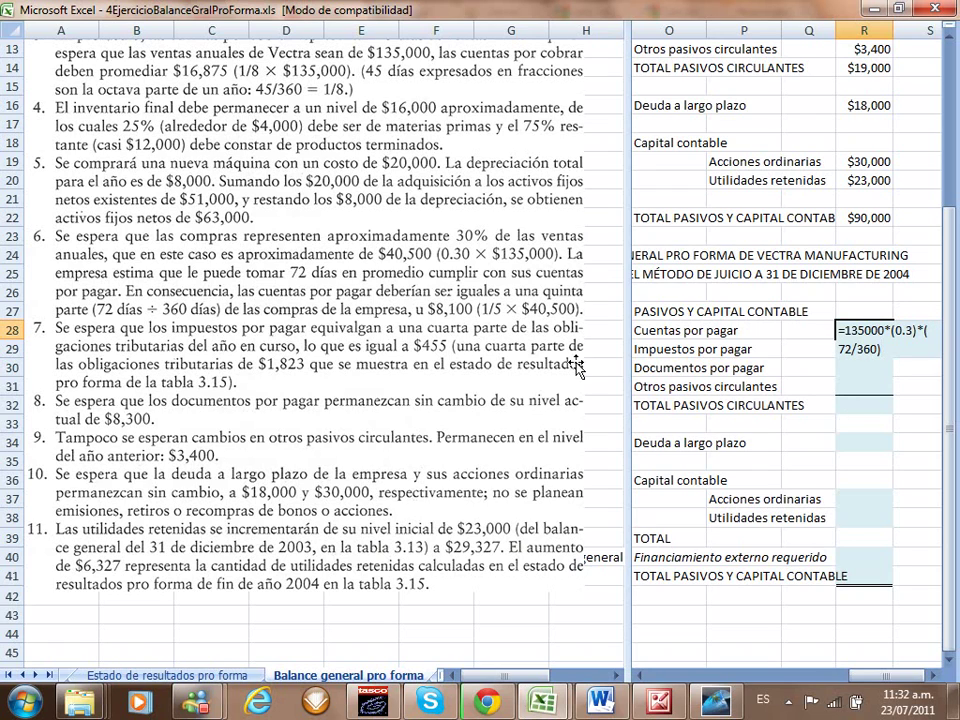
left_click(933, 677)
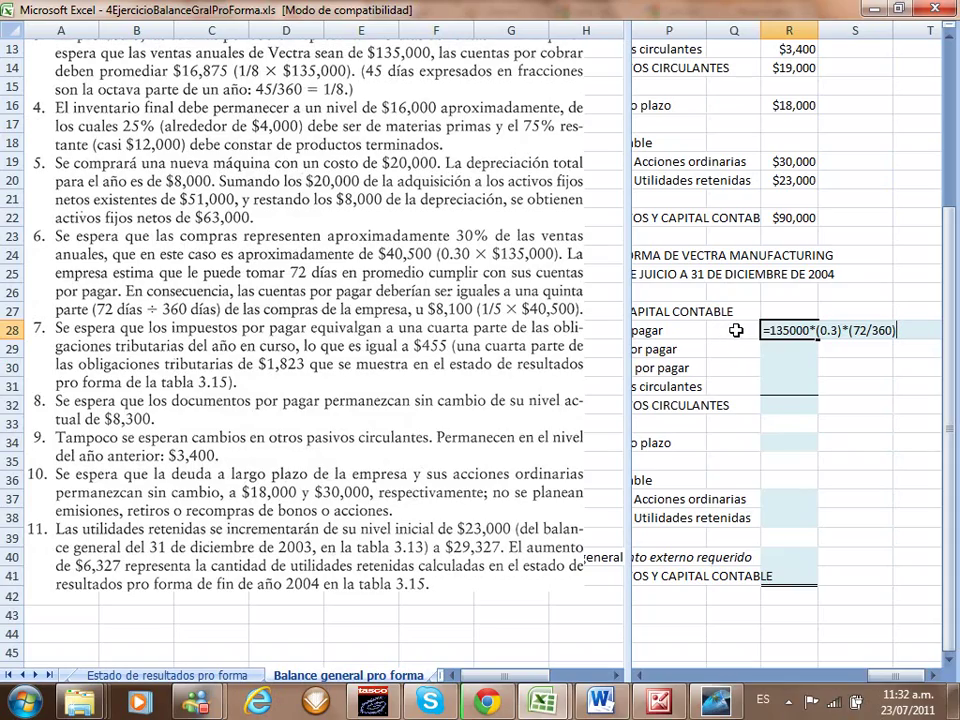
key("super+plus")
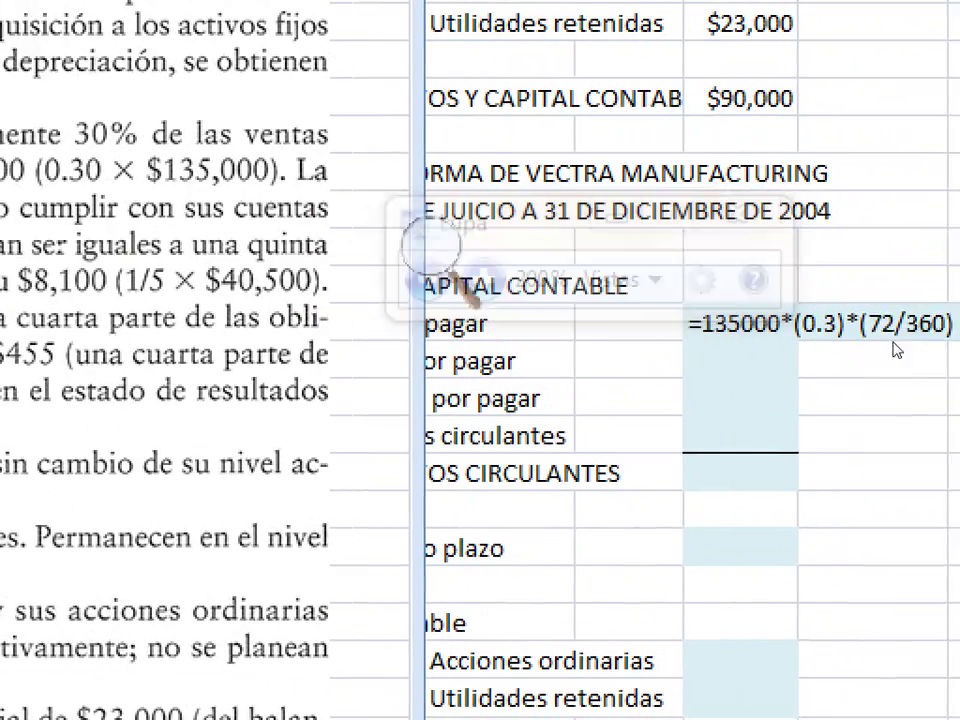
key("Escape")
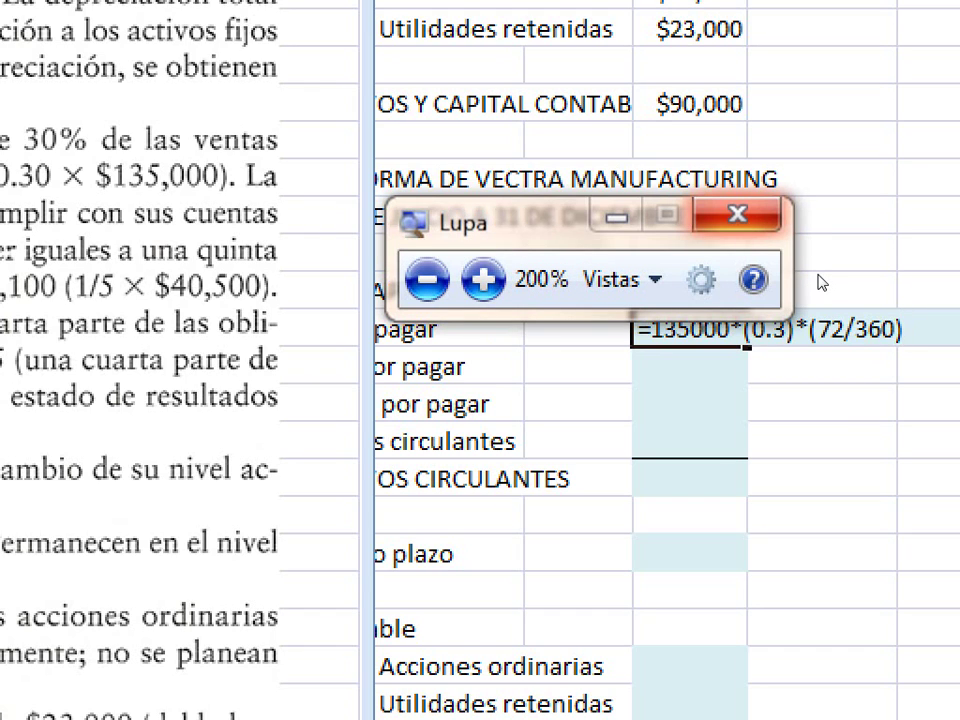
left_click_drag(526, 233, 518, 193)
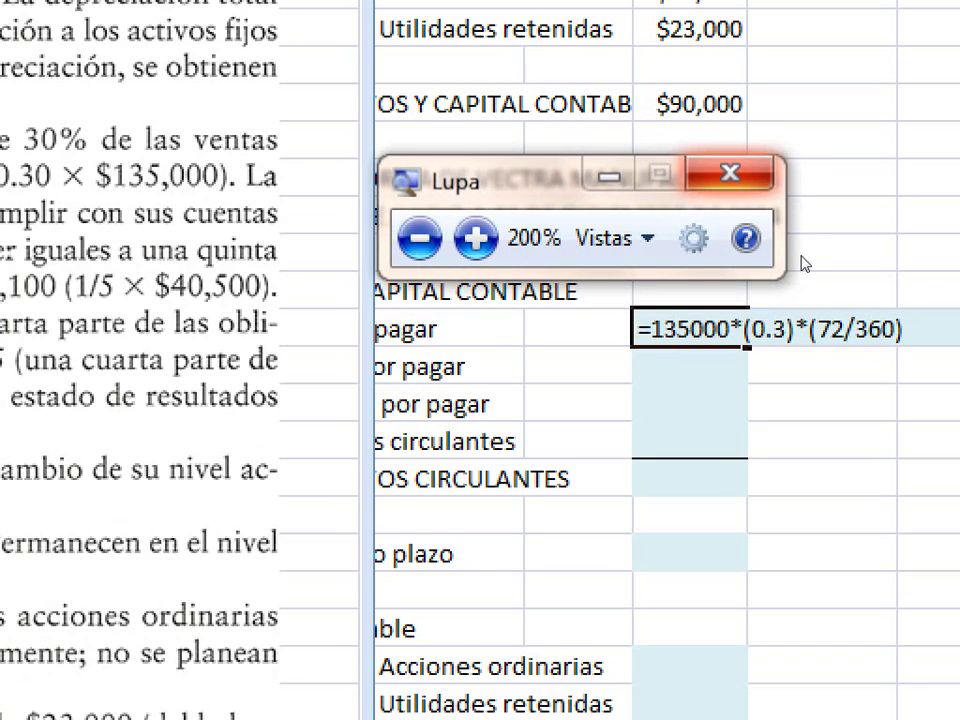
key("super+Escape")
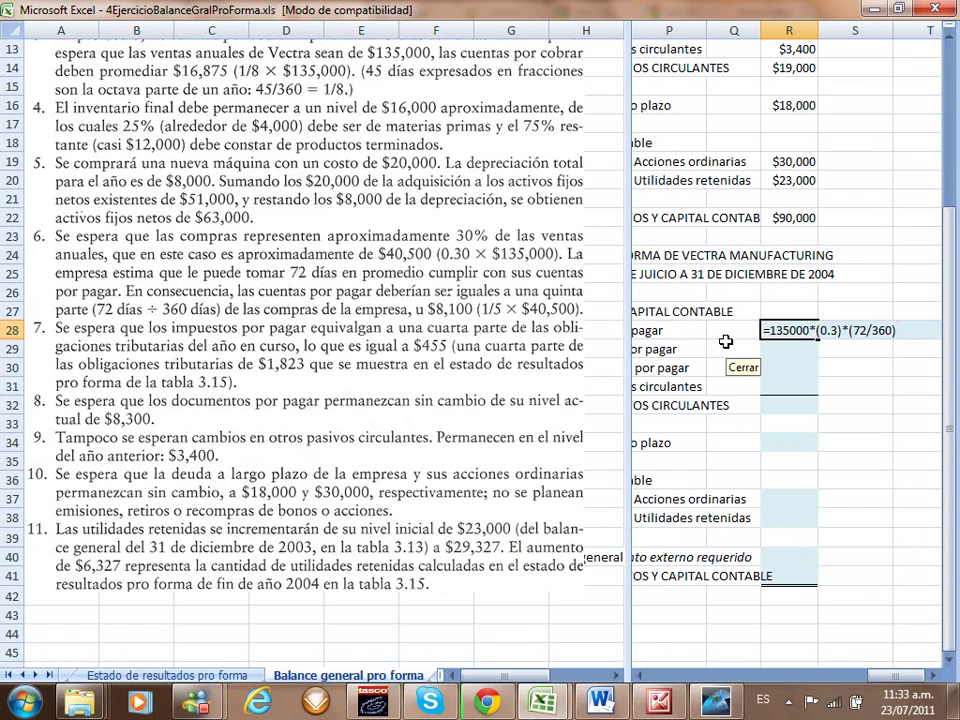
key("Return")
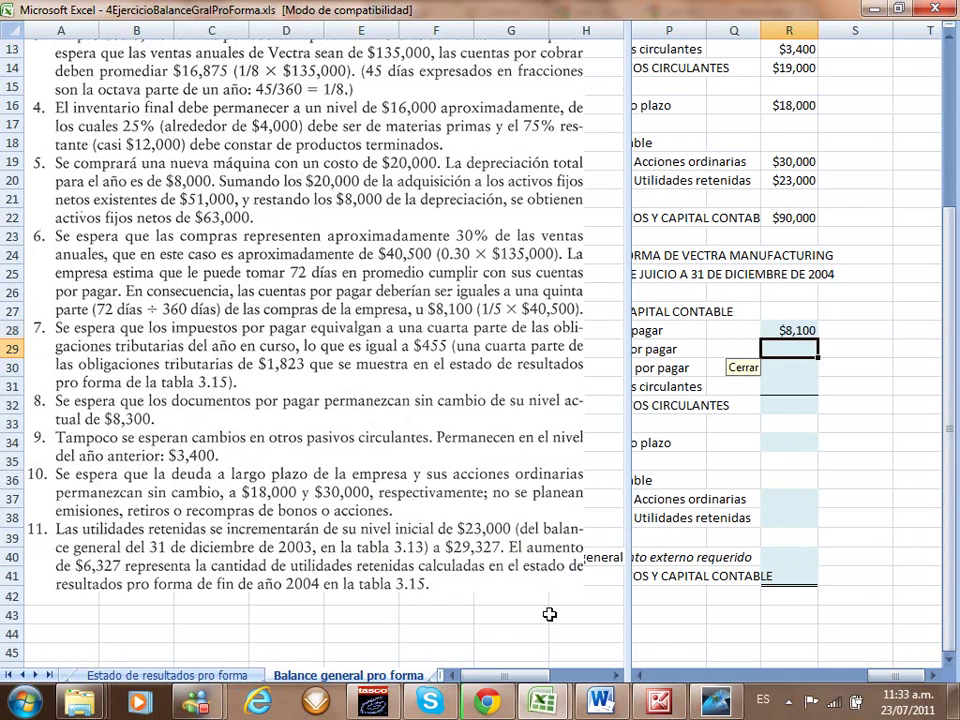
Step: Calculate Impuestos por pagar in R29 as a quarter of TABLA 3.15's taxes with ='Estado de resultados pro forma'!L126*0.25
left_click(638, 675)
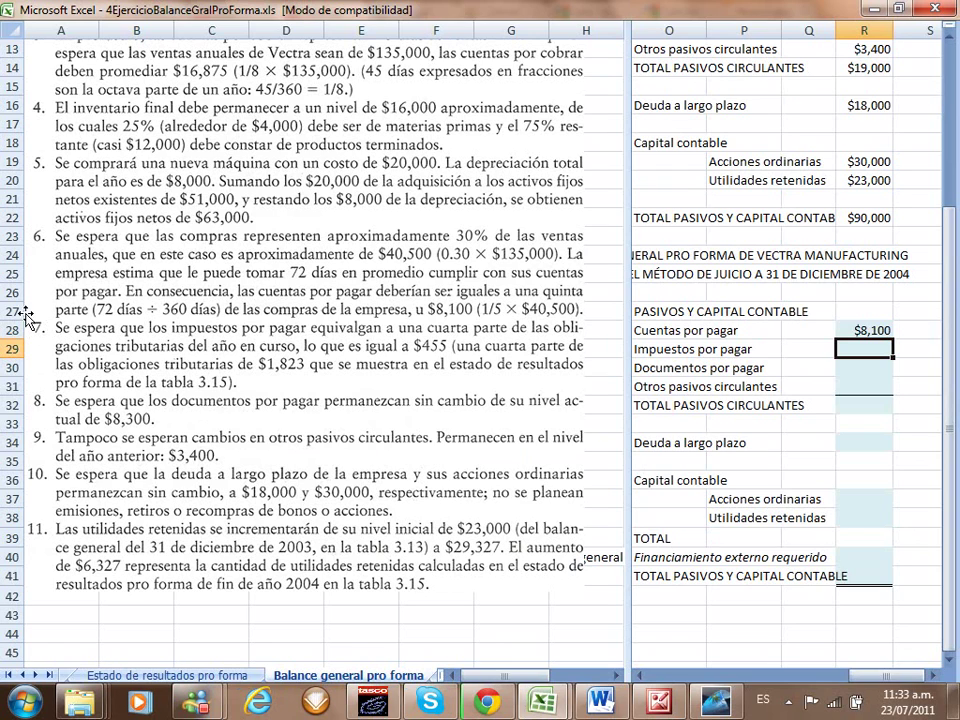
left_click(717, 703)
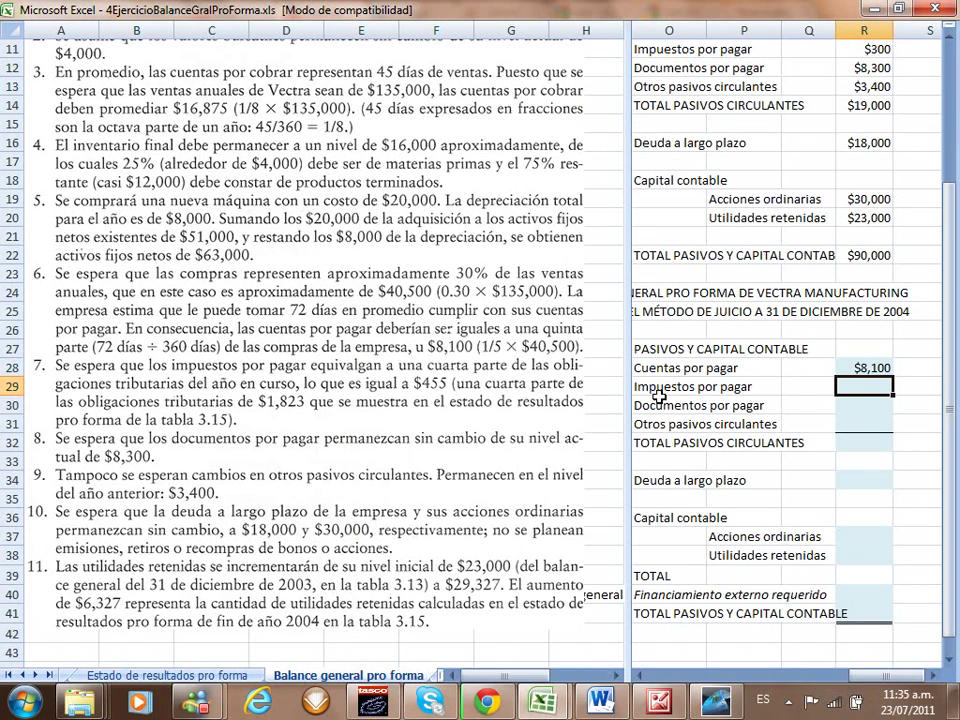
left_click_drag(658, 396, 893, 380)
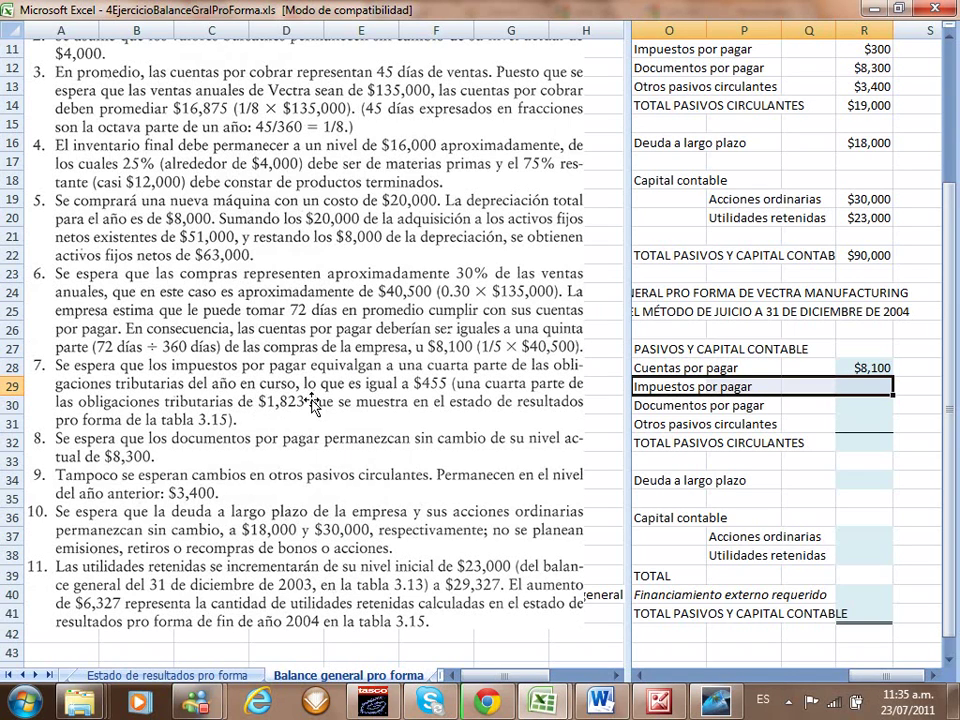
left_click(862, 386)
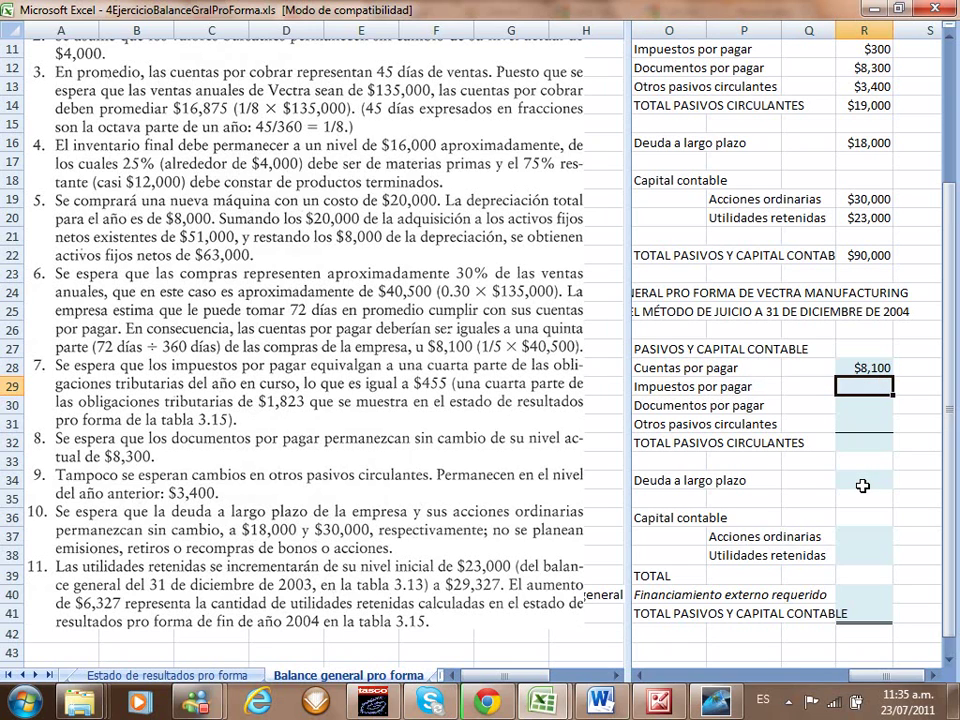
type("=")
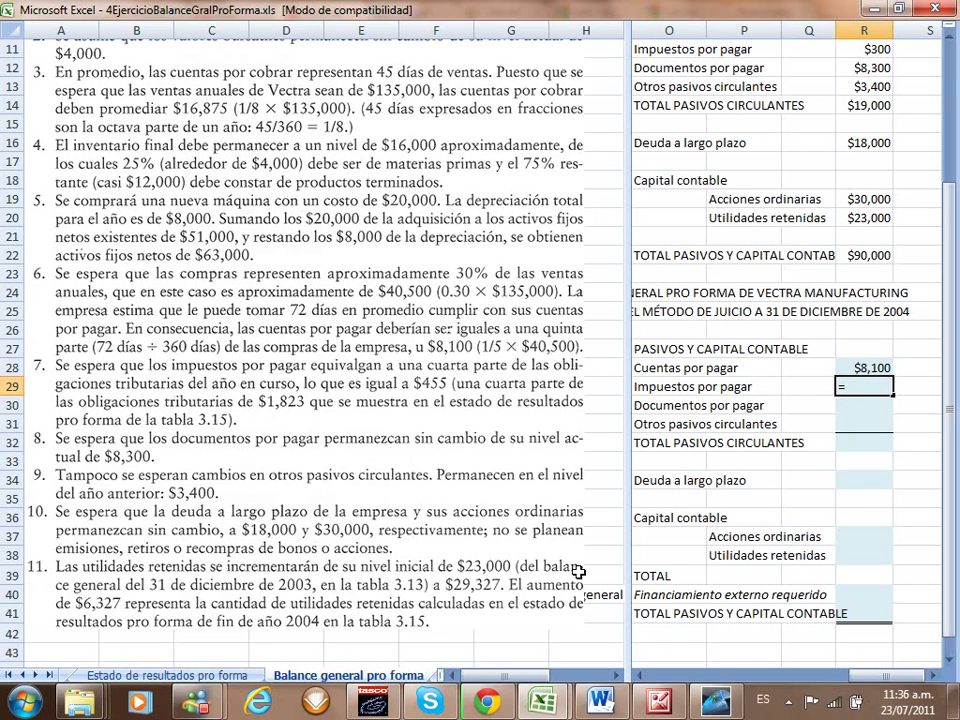
left_click(122, 681)
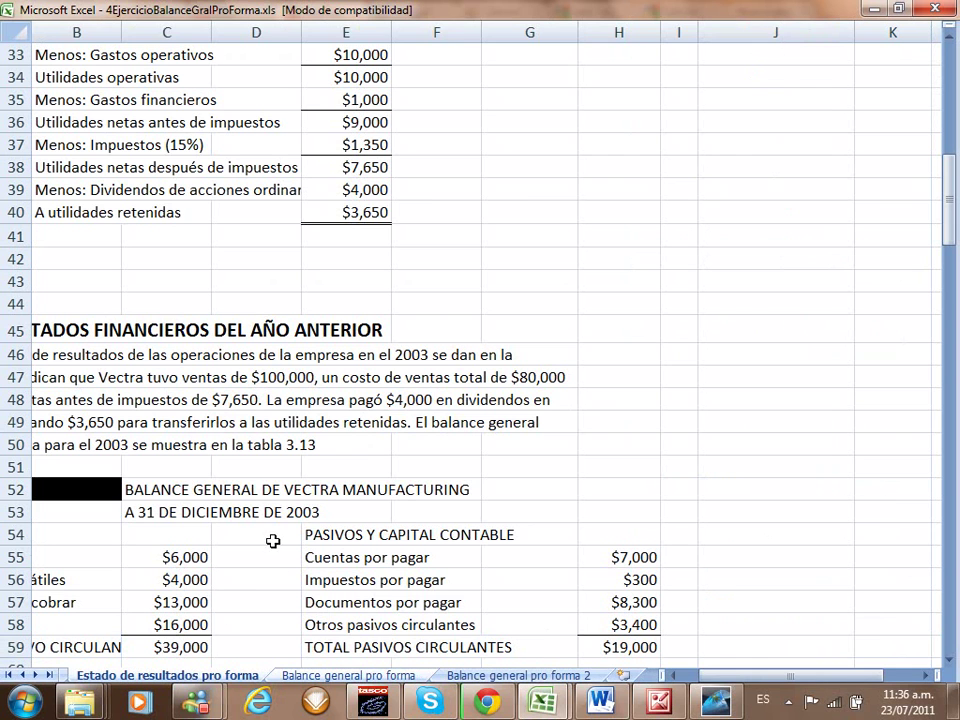
scroll(268, 538, "down", 3)
scroll(263, 539, "down", 19)
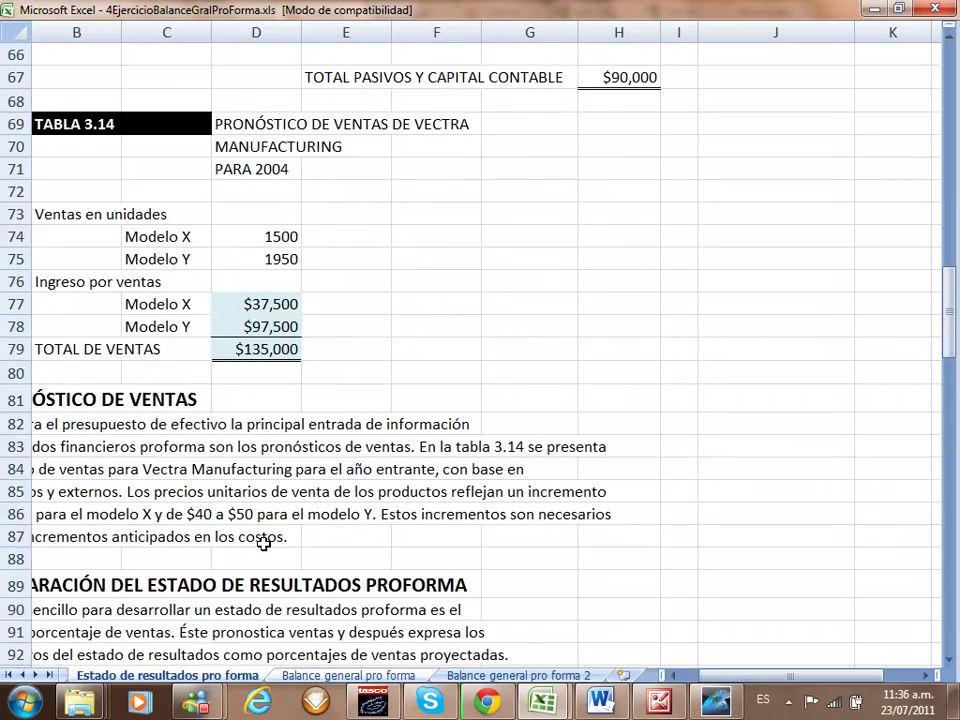
scroll(265, 550, "down", 6)
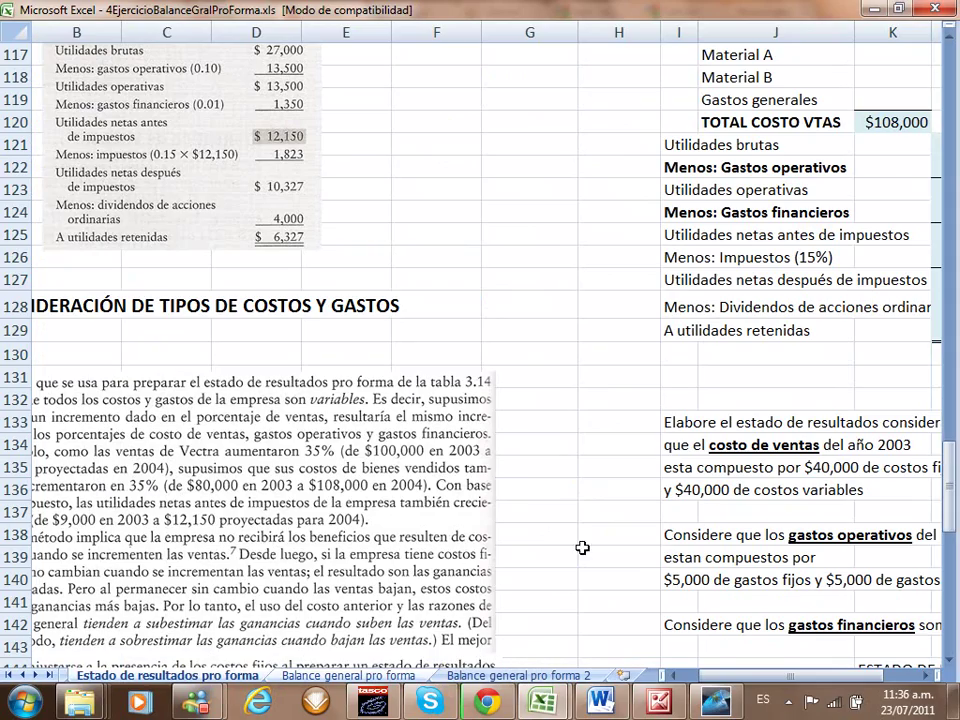
left_click(921, 680)
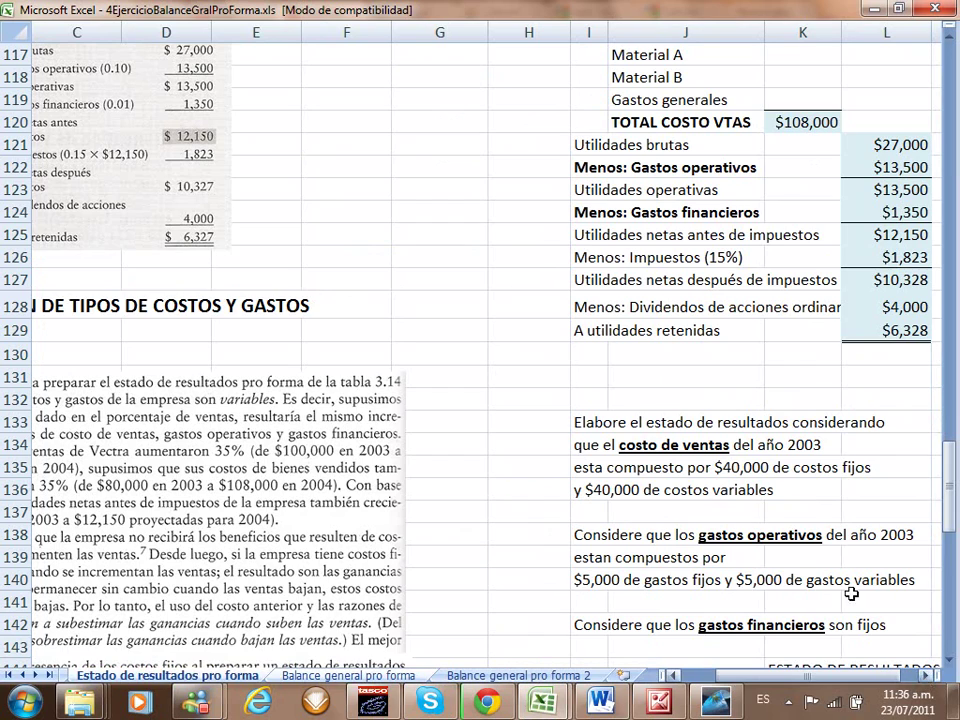
left_click(872, 257)
key("ctrl+c")
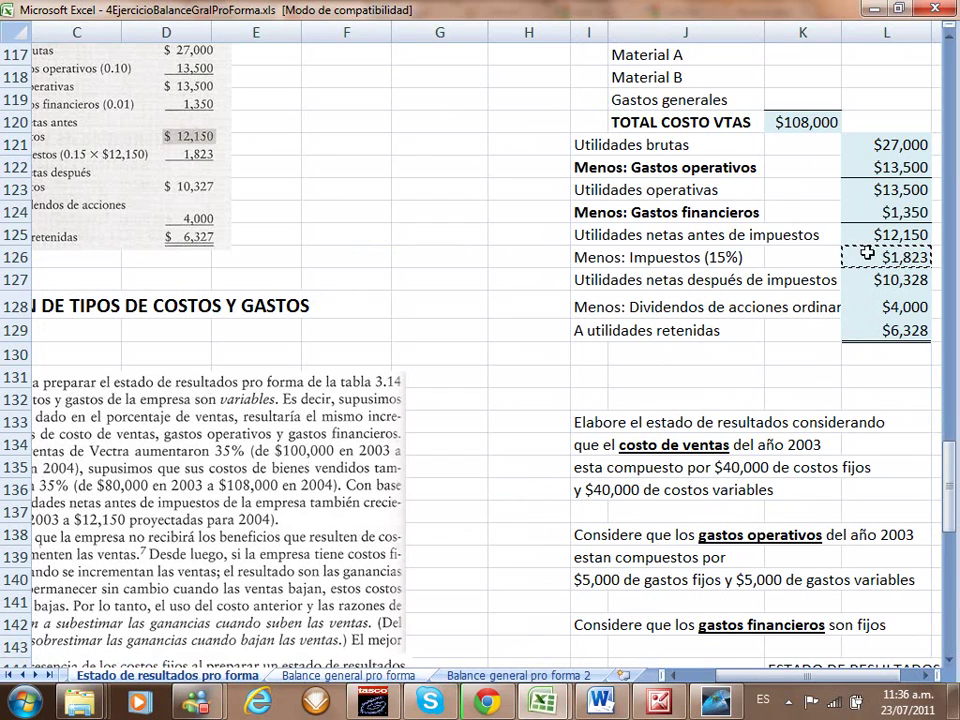
left_click(921, 676)
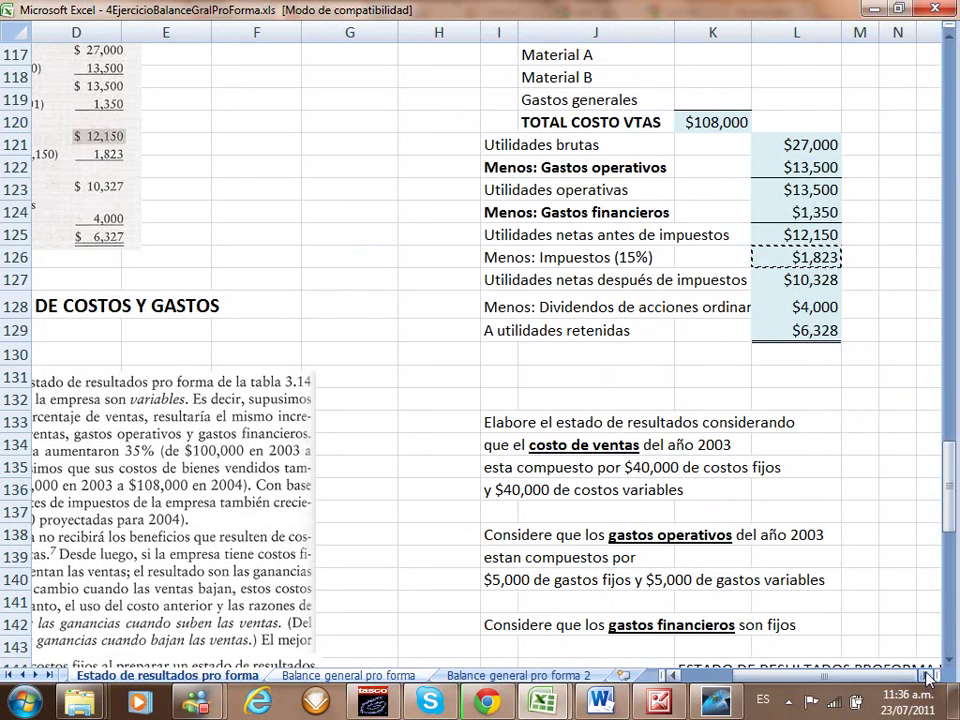
scroll(840, 460, "up", 4)
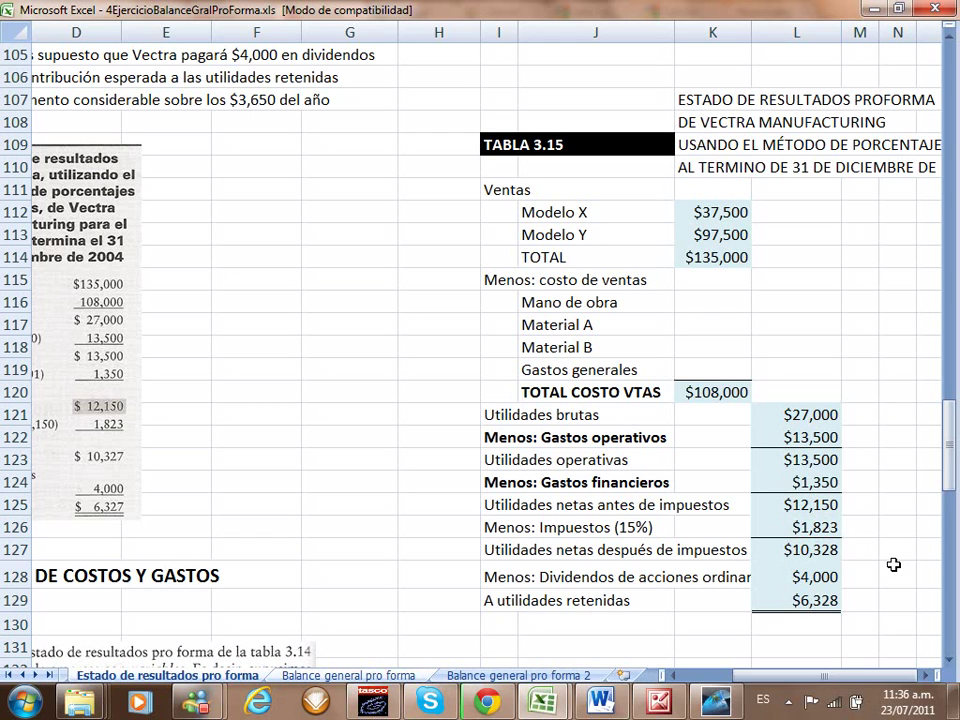
key("ctrl+Page_Down")
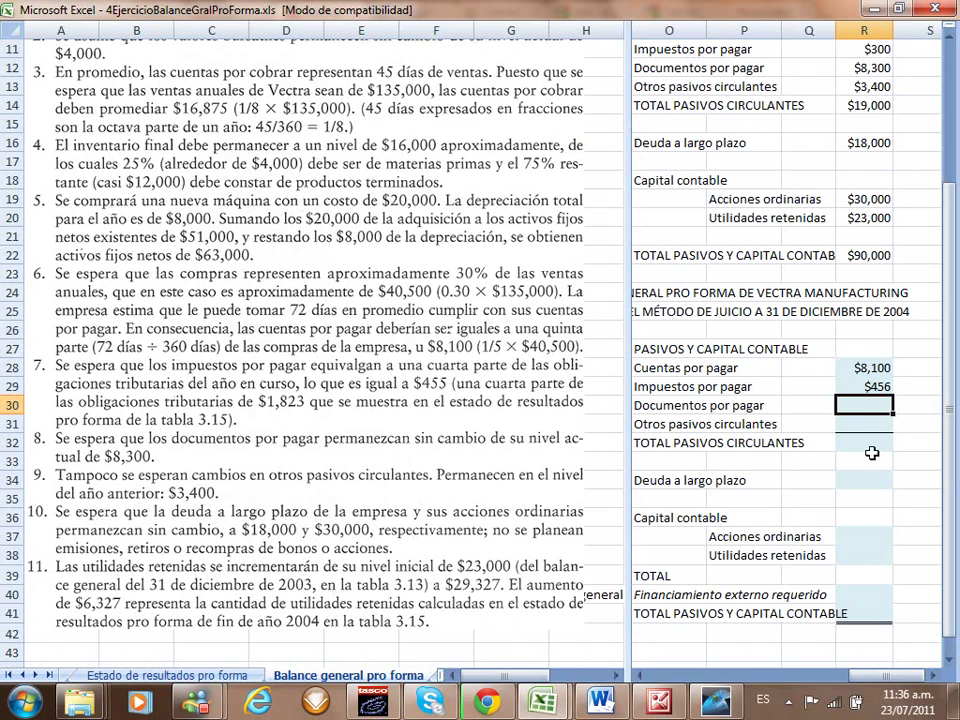
Step: Recheck the Impuestos por pagar formula in R29 against assumption 7, leaving it as entered
double_click(864, 386)
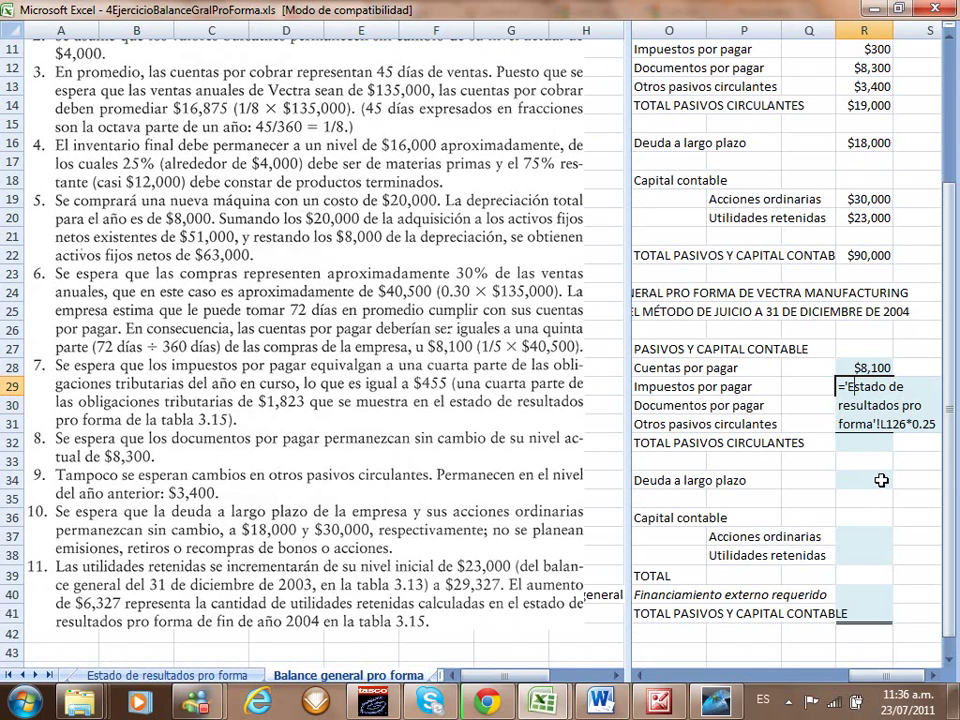
key("Return")
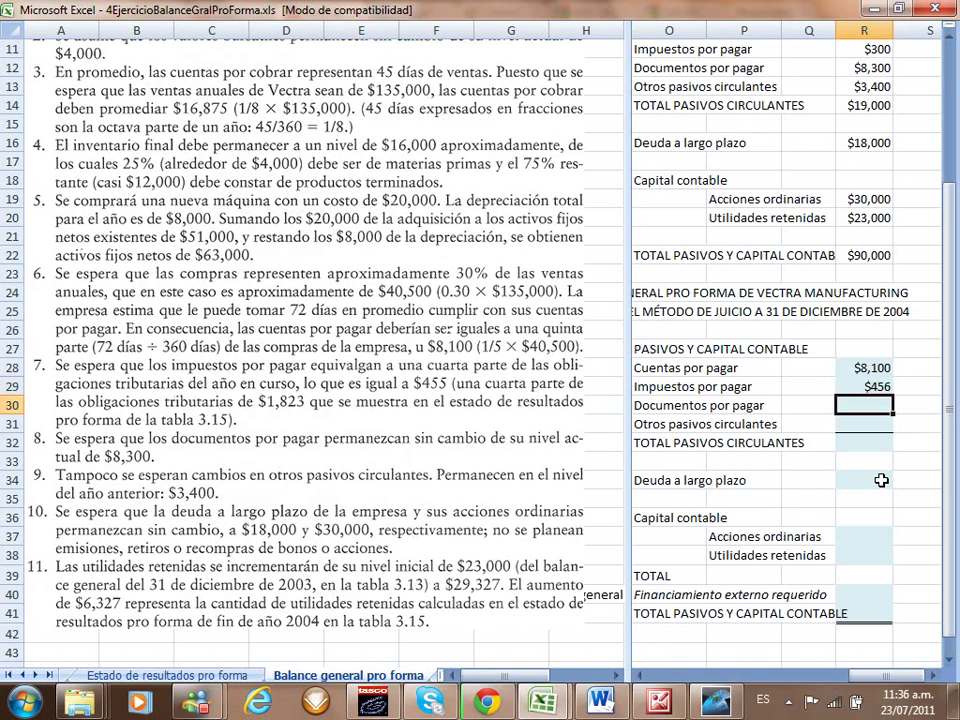
key("Up")
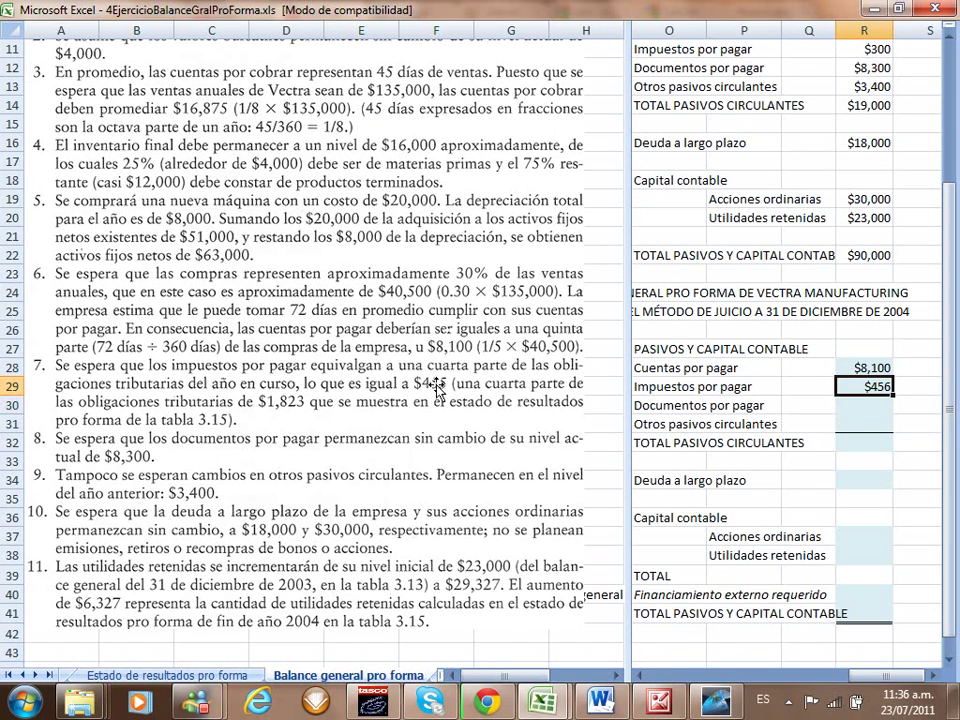
Step: Carry the 2003 Documentos por pagar and Otros pasivos circulantes into R30 and R31 by referencing R12 and R13
left_click(852, 402)
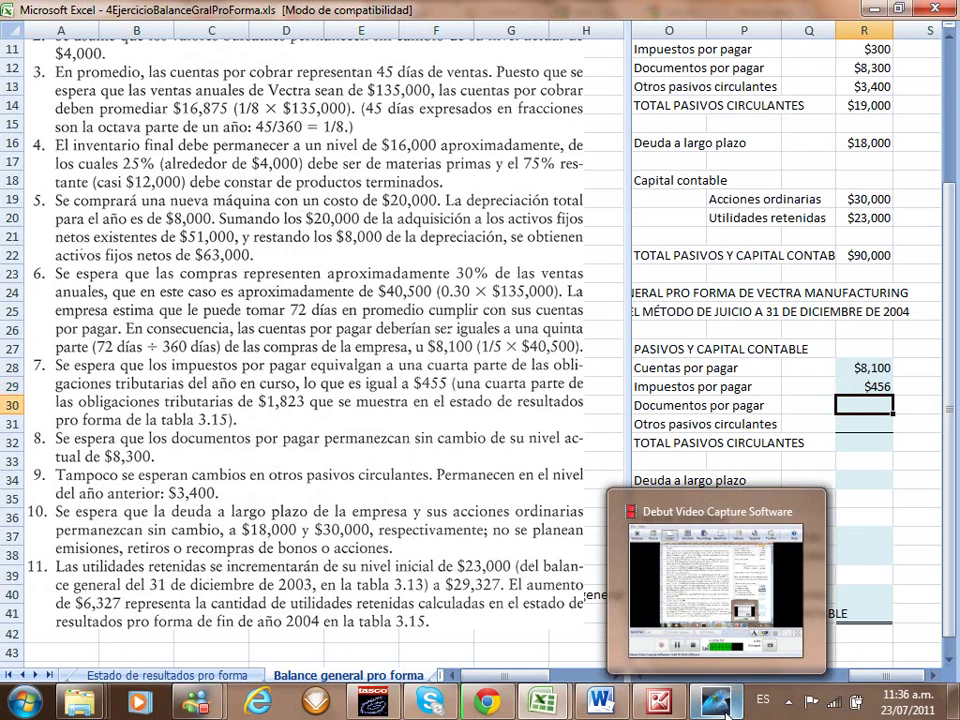
left_click(728, 705)
left_click(728, 705)
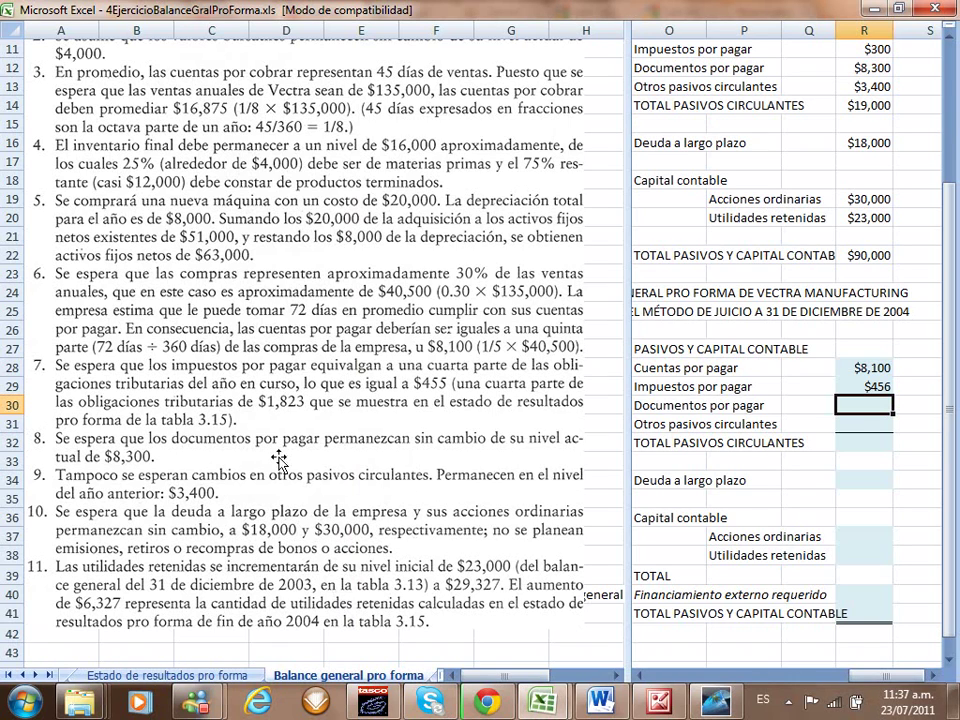
type("=")
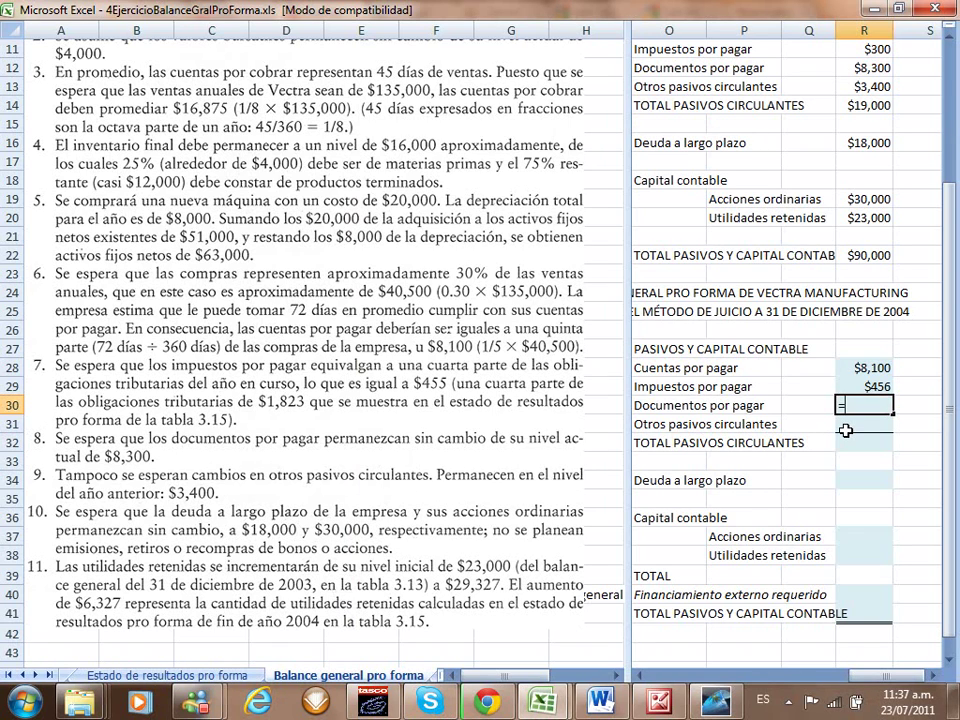
left_click(845, 68)
key("Return")
type("=")
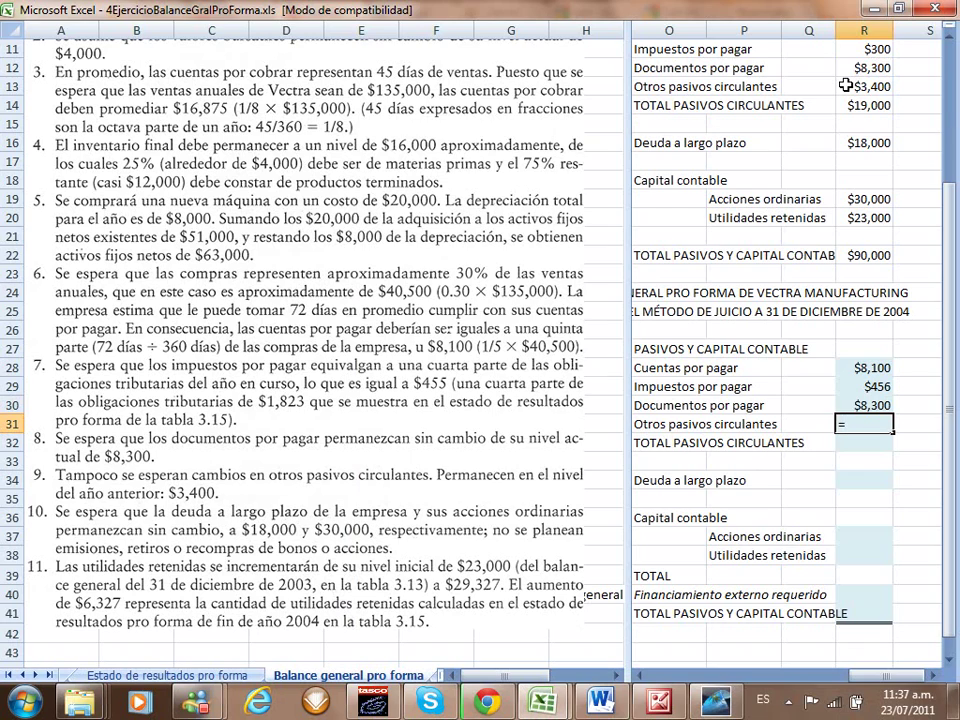
left_click(846, 86)
key("Return")
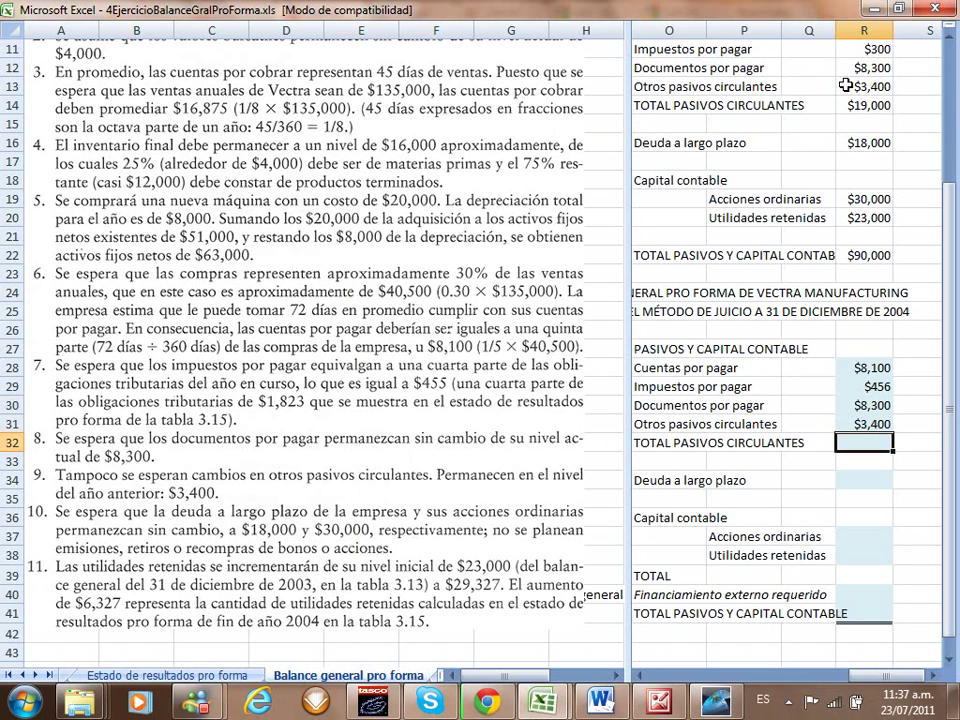
Step: Total the current liabilities in R32 with =suma(R28:R31)
type("=suma(")
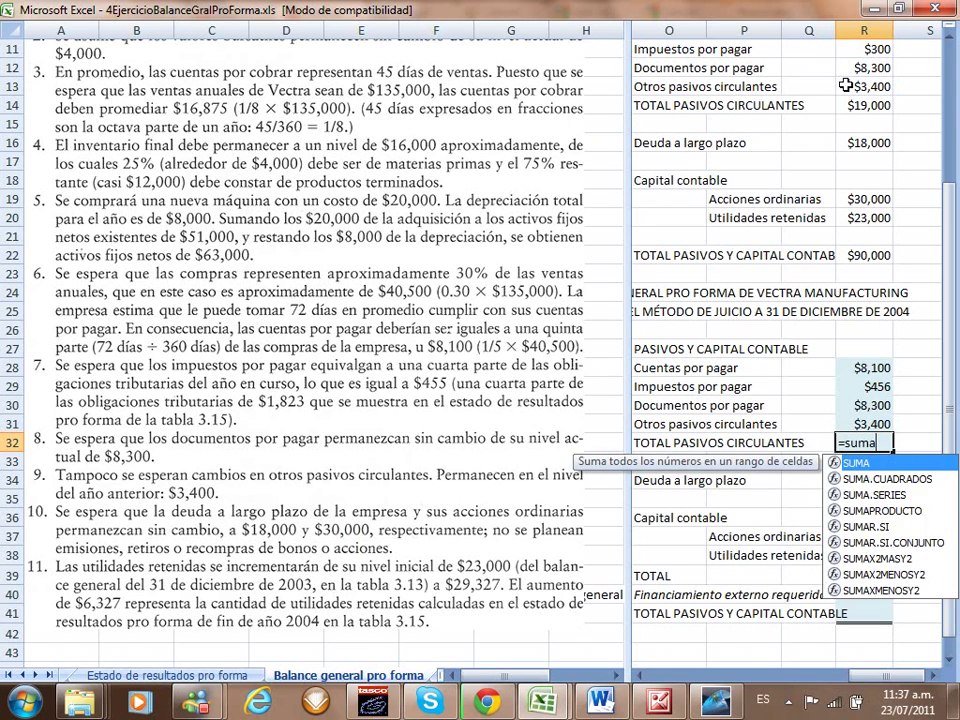
key("Up")
key("Up")
key("shift+Down")
key("shift+Up")
key("shift+Up")
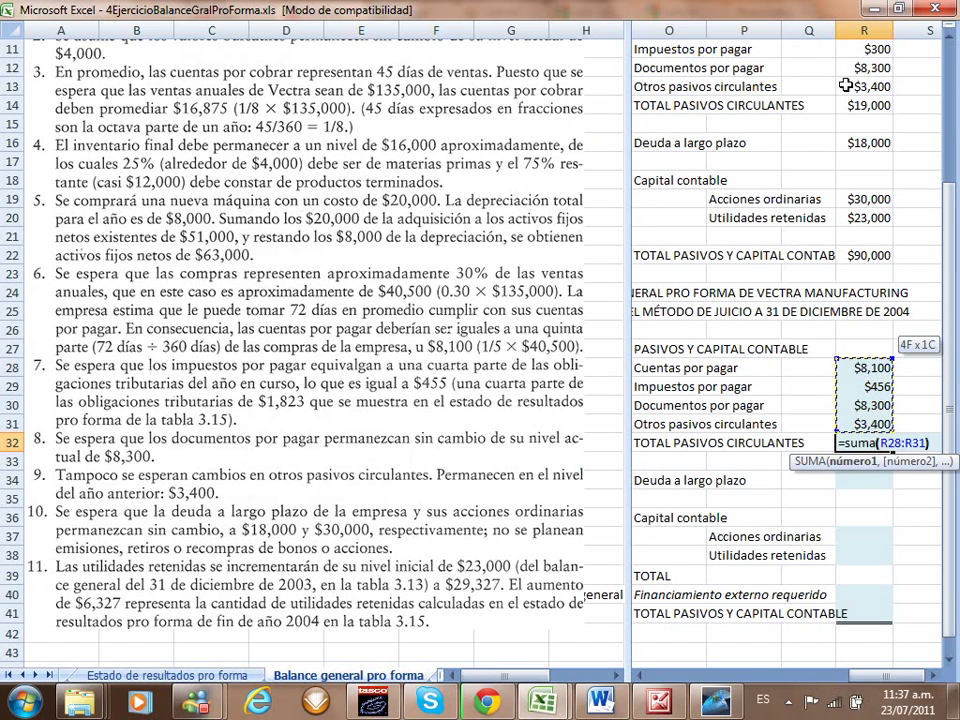
type(")")
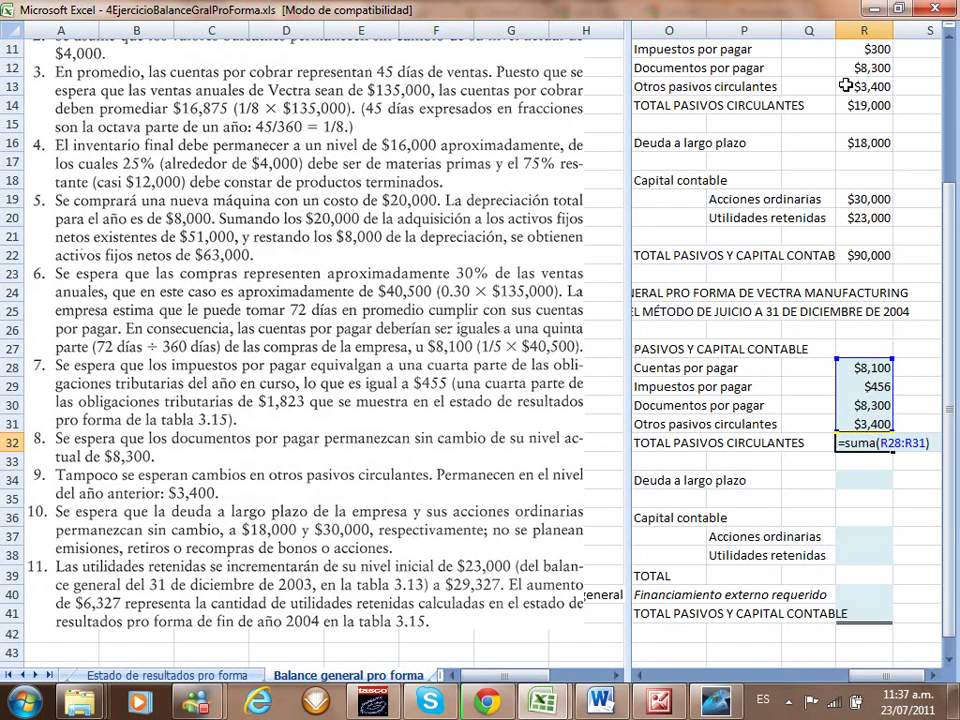
key("Return")
key("Down")
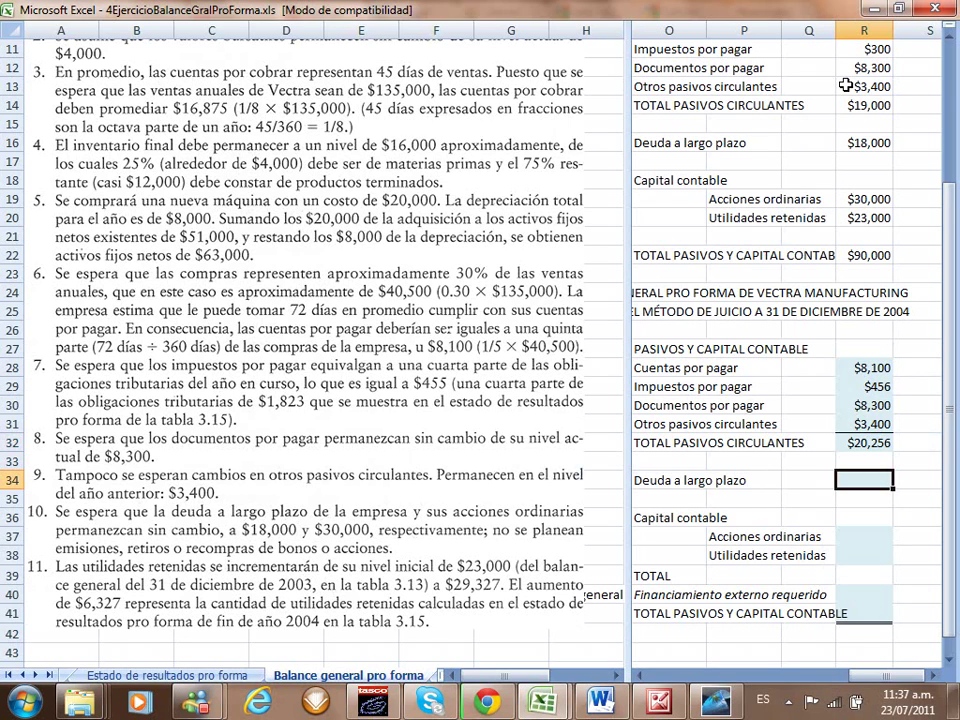
Step: Carry the 2003 Deuda a largo plazo and Acciones ordinarias into R34 and R37 by referencing R16 and R19
type("=")
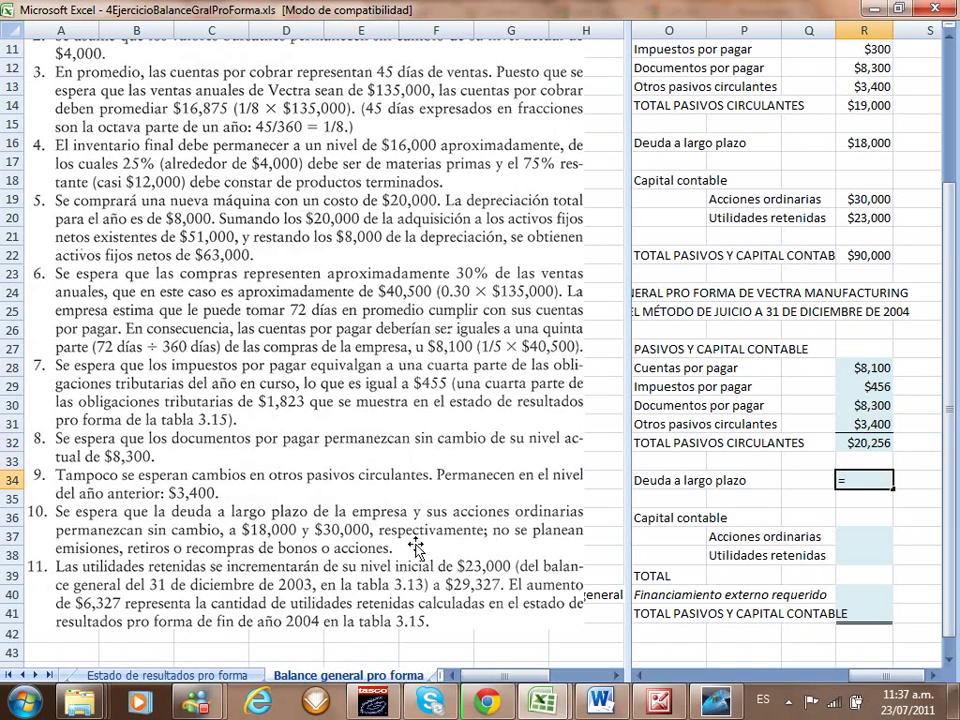
left_click(858, 143)
key("Return")
key("Return")
key("Return")
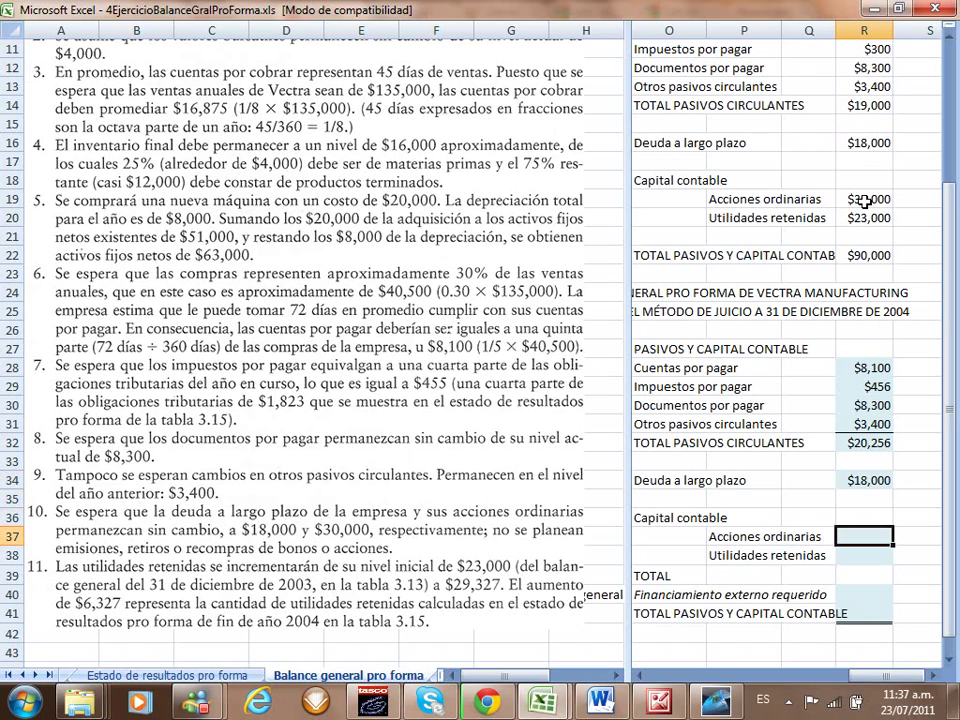
type("=")
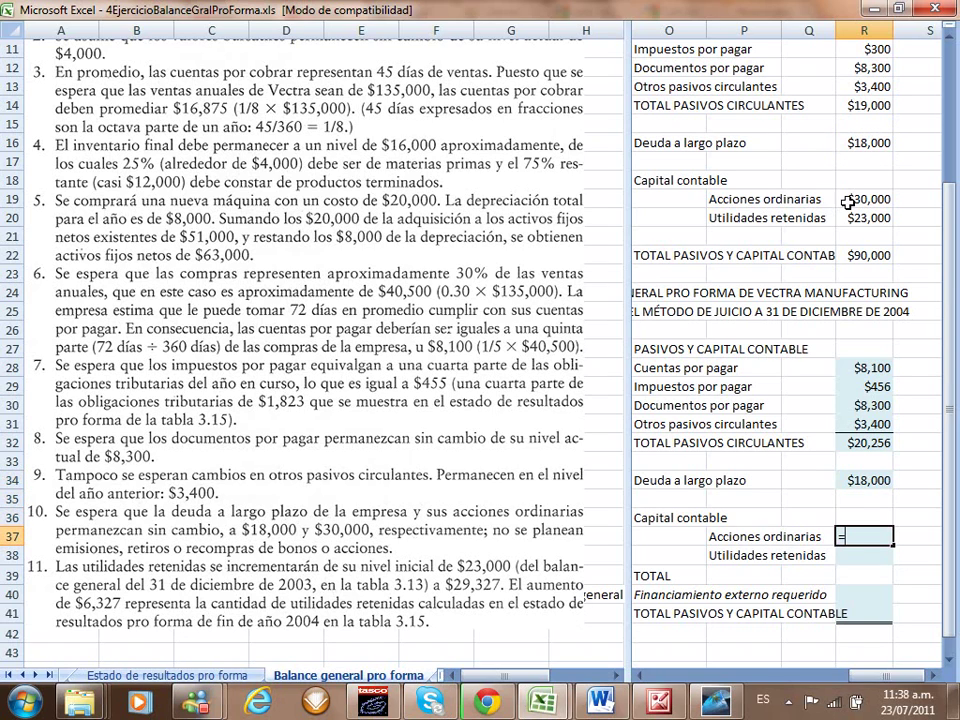
left_click(850, 200)
key("Return")
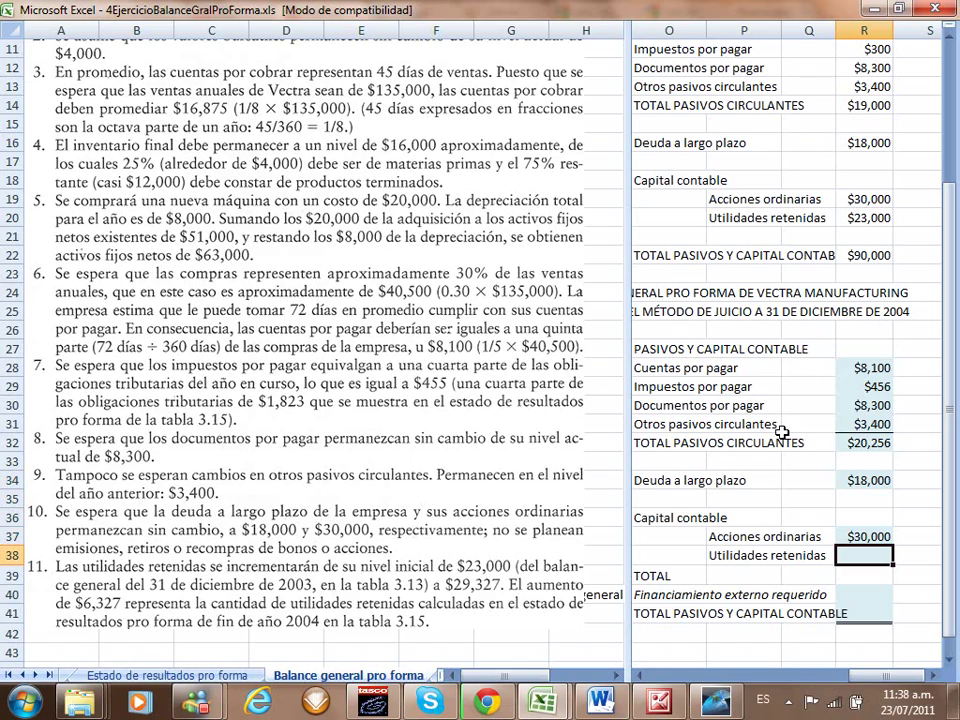
left_click(715, 700)
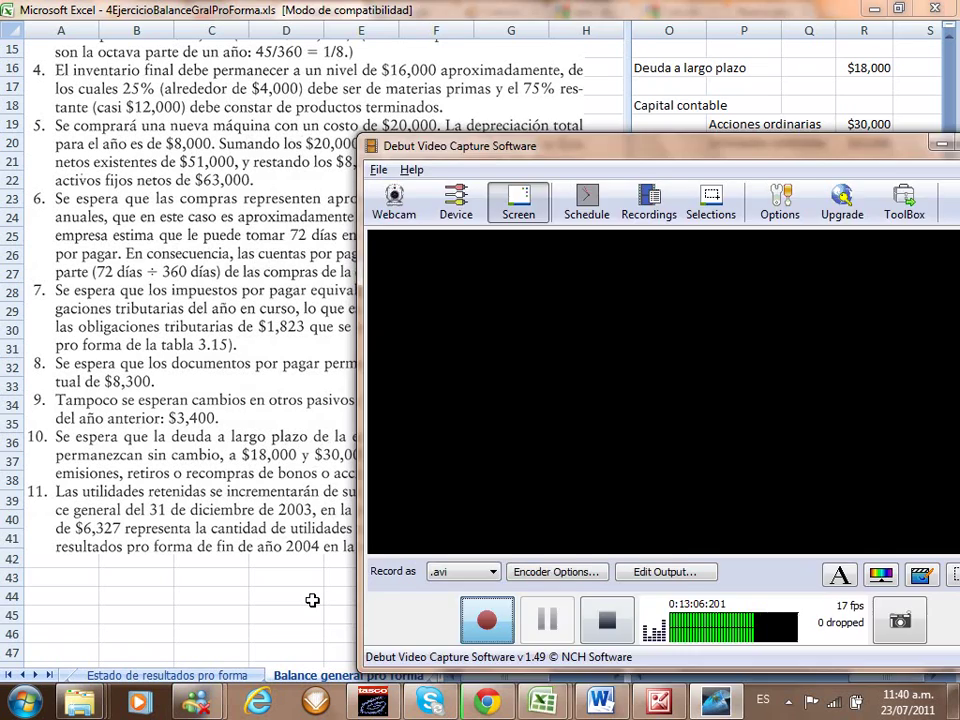
key("alt+Tab")
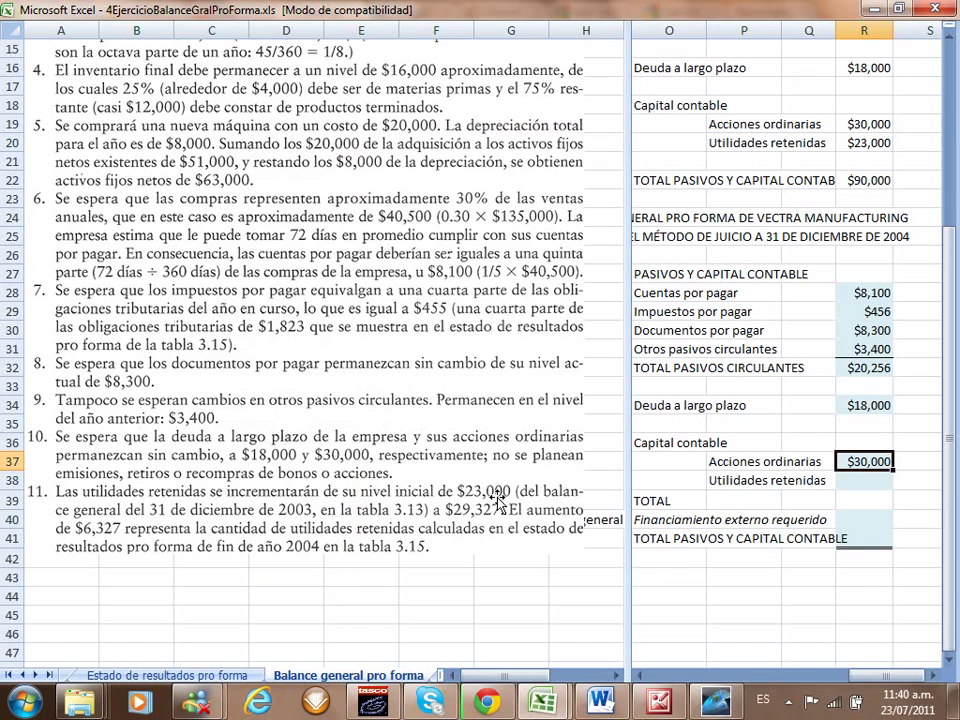
Step: Enter a first Utilidades retenidas formula in R38, adding R20 to TABLA 3.15's retained earnings in L129
left_click(864, 480)
type("=")
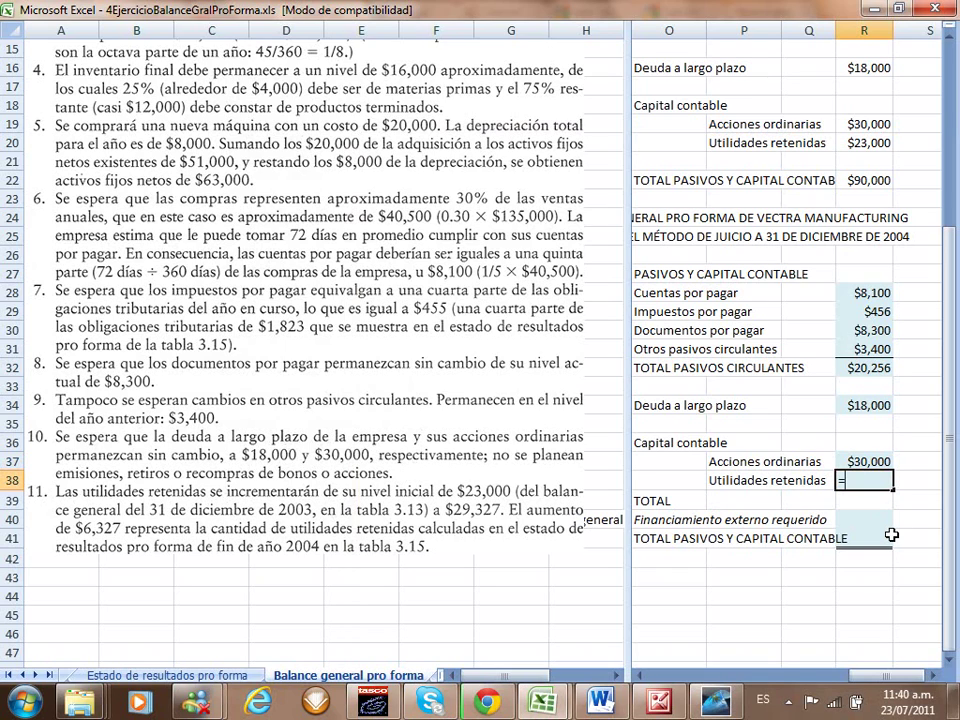
left_click(864, 143)
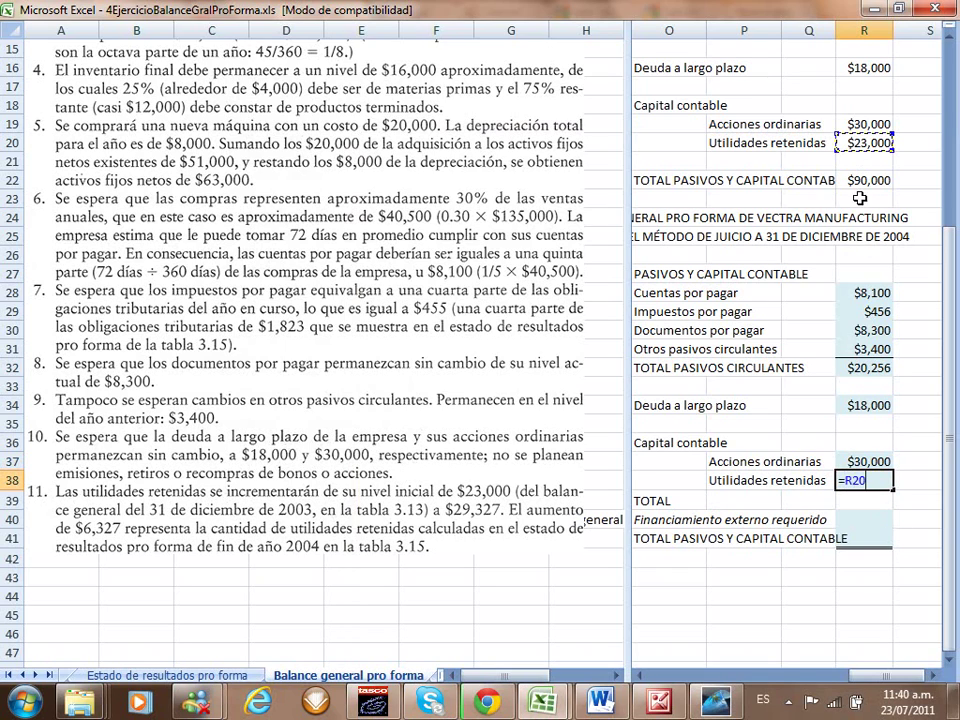
type("+")
left_click(167, 675)
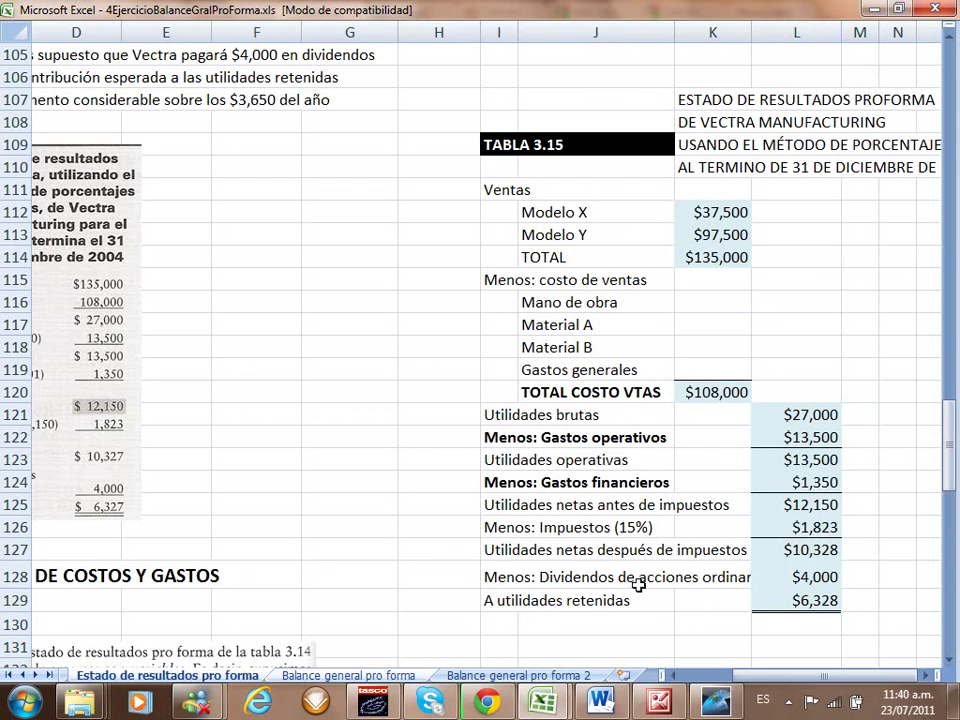
left_click(790, 603)
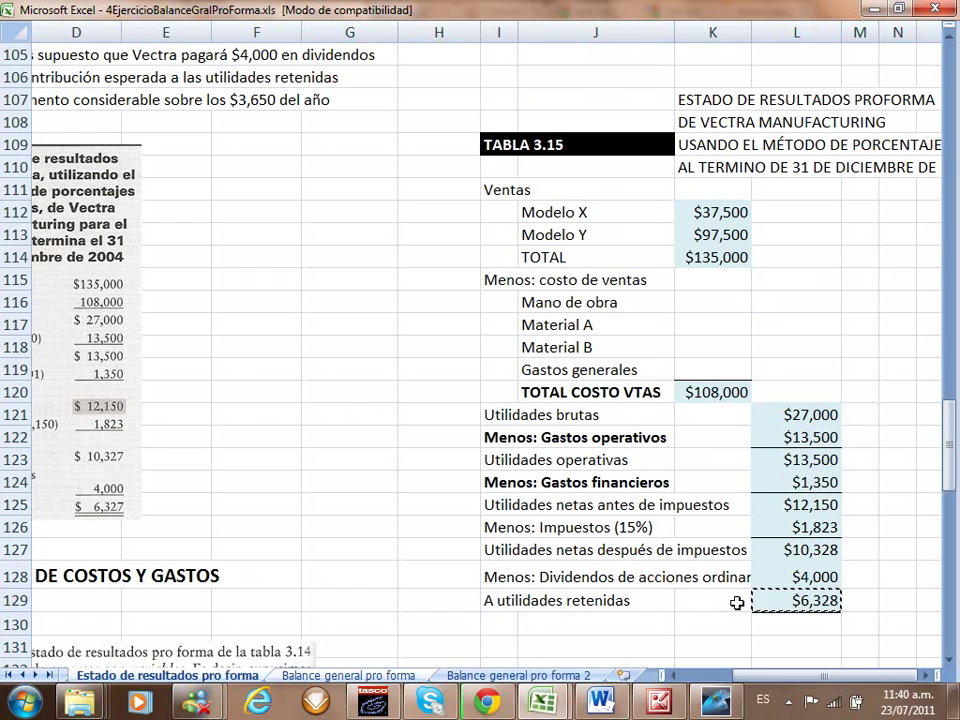
key("Return")
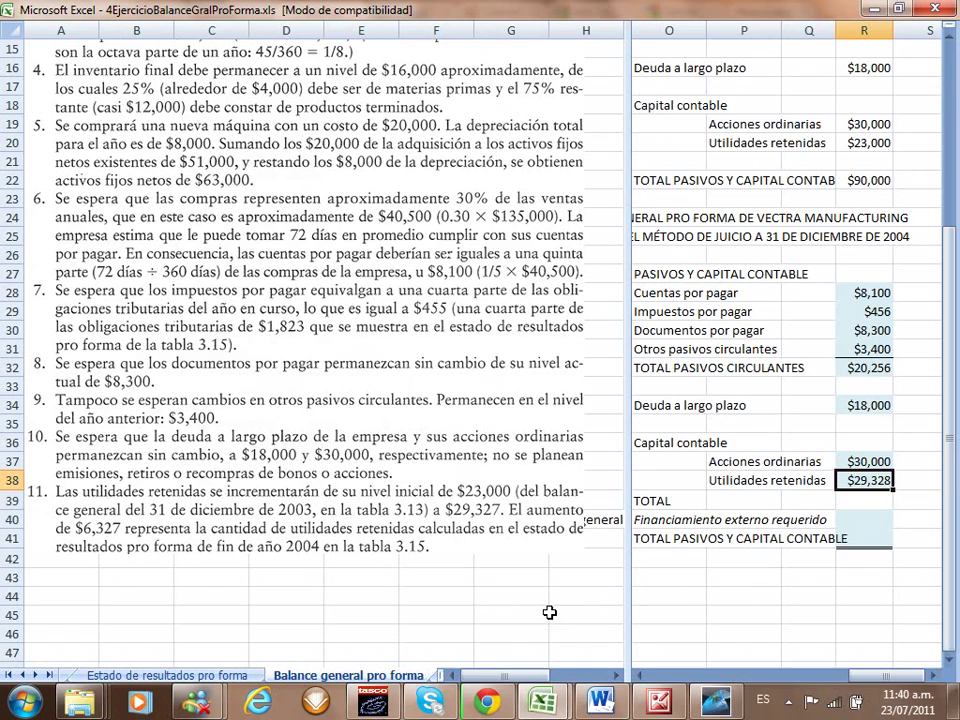
Step: Inspect the Utilidades retenidas formula in R38 and clear the cell
key("F2")
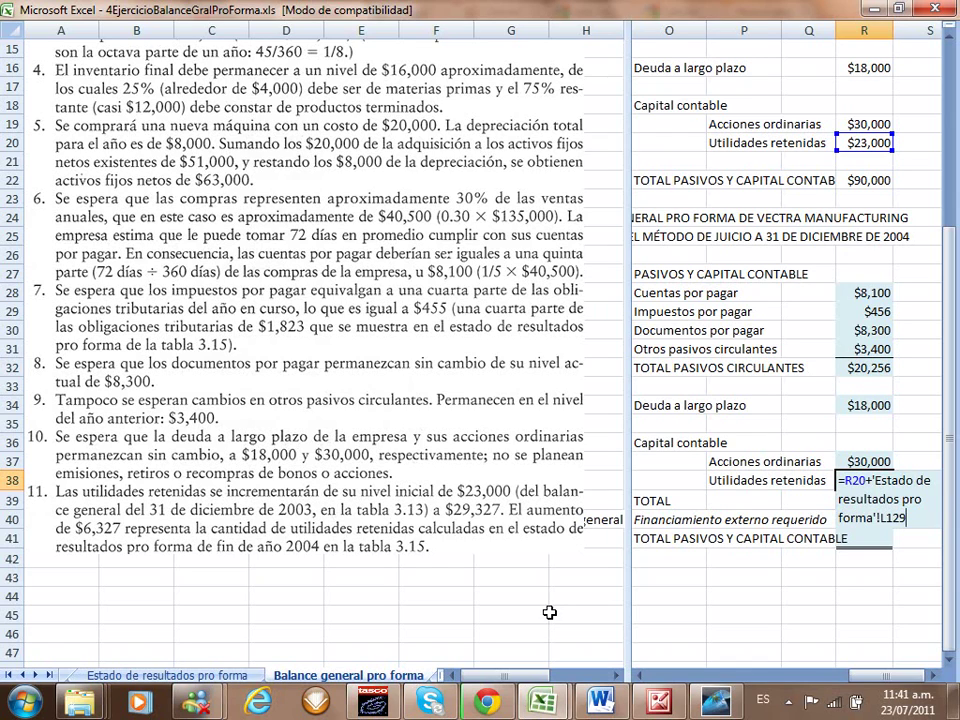
key("ctrl+Return")
key("Delete")
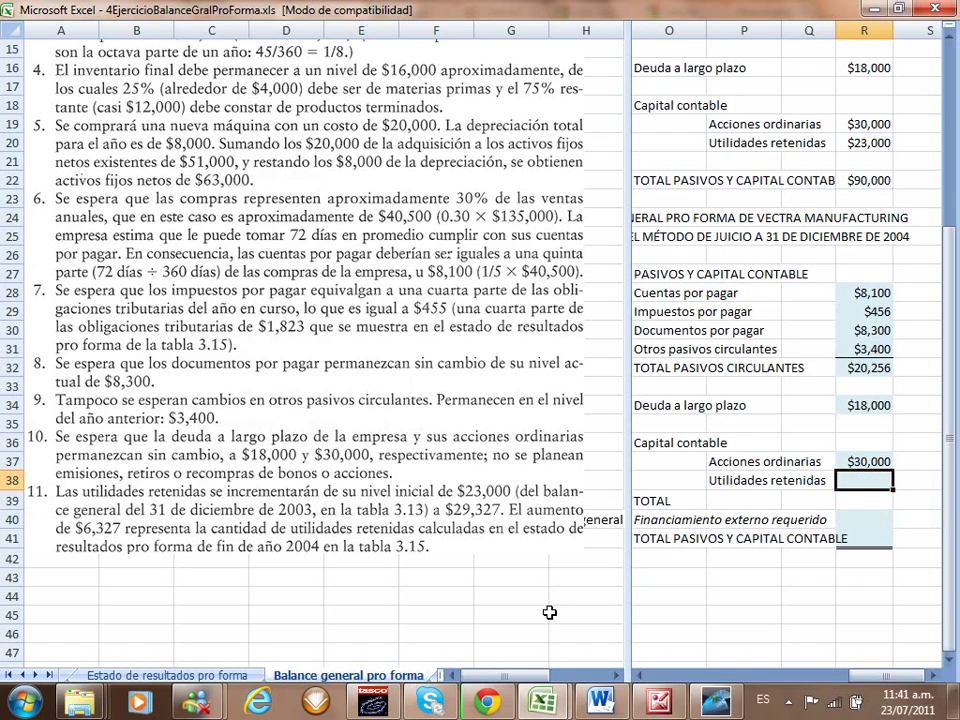
Step: Calculate Utilidades retenidas in R38 with =R20+'Estado de resultados pro forma'!L129
type("=")
left_click(858, 143)
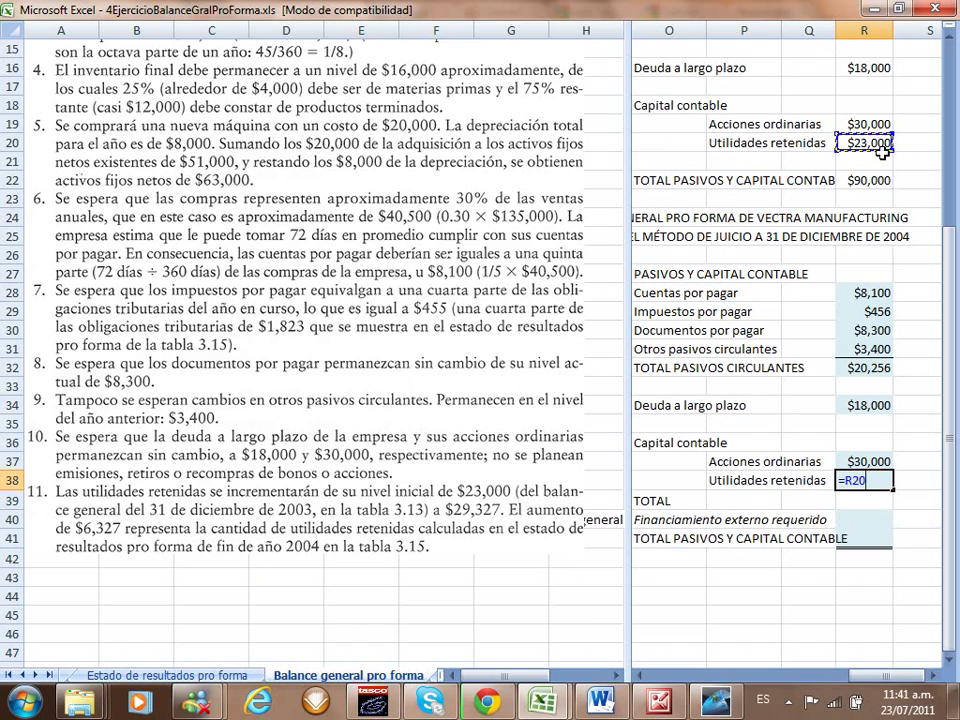
type("+")
left_click(165, 676)
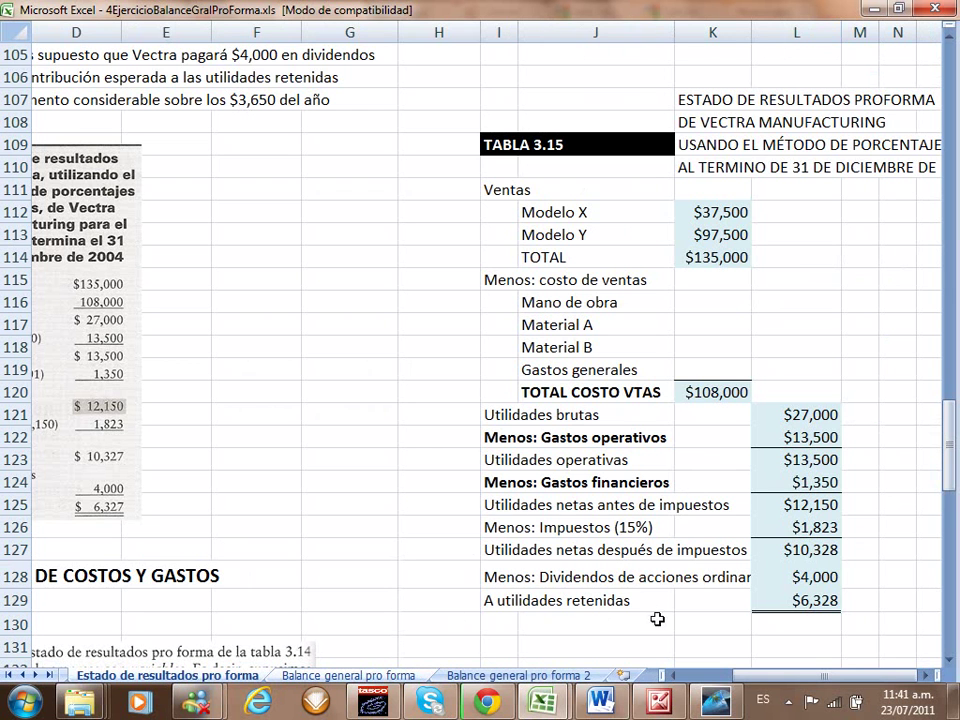
left_click(783, 601)
scroll(768, 556, "down", 4)
scroll(746, 444, "down", 2)
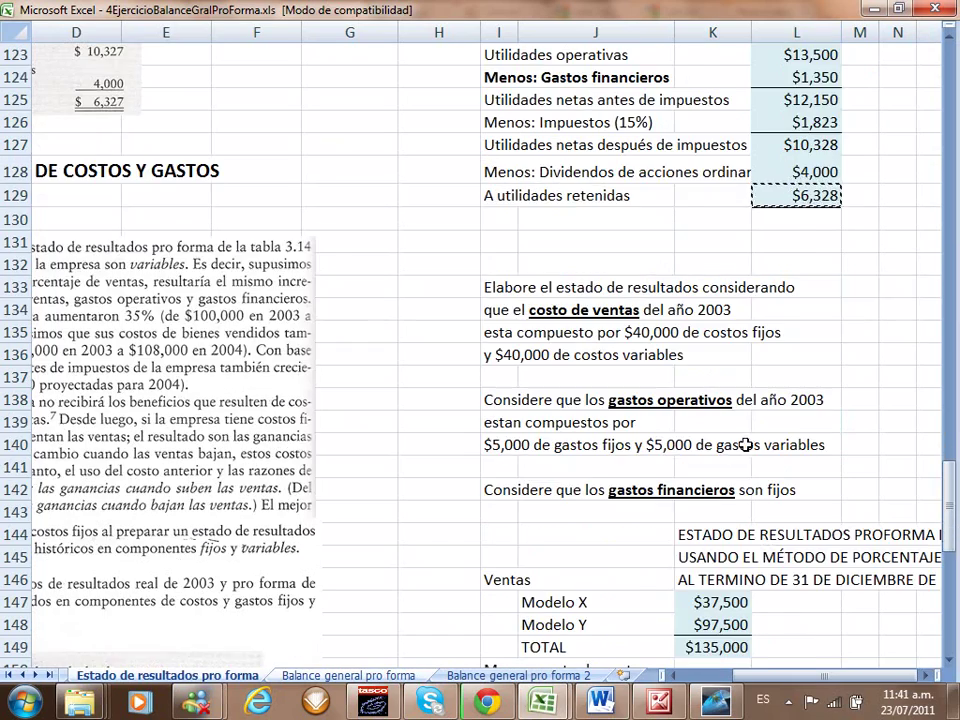
scroll(745, 435, "up", 4)
scroll(746, 435, "up", 2)
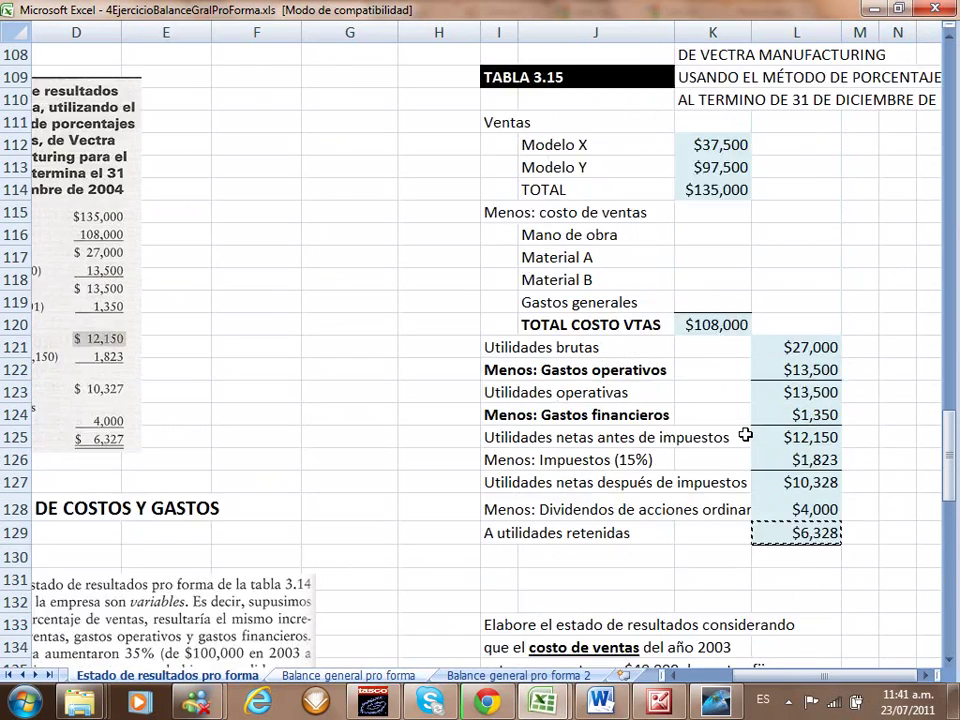
scroll(763, 459, "down", 1)
key("Return")
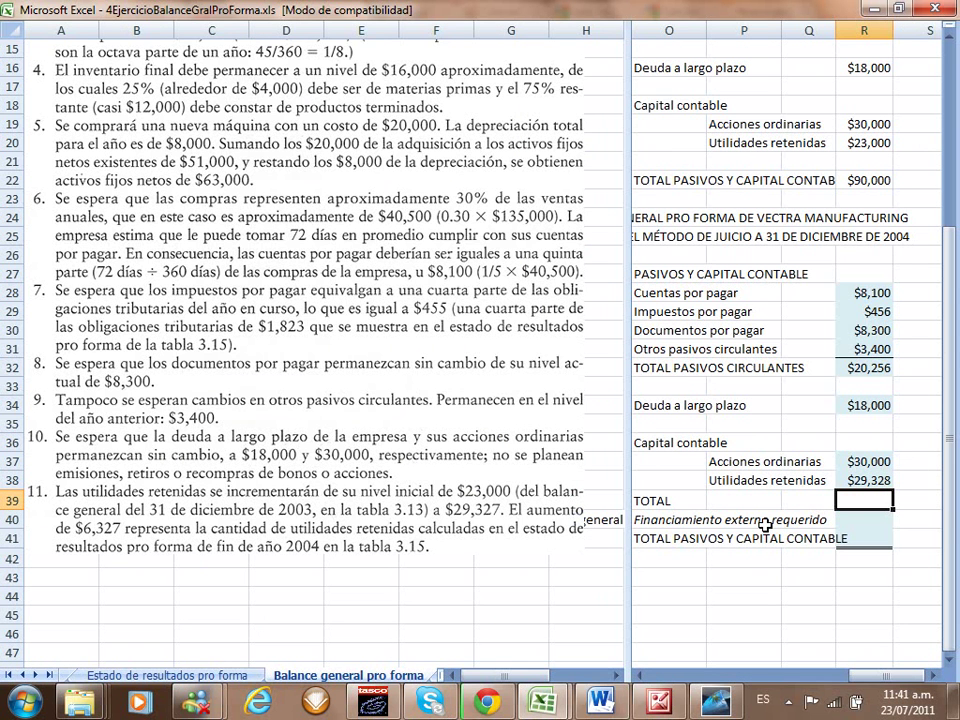
Step: Check the Utilidades retenidas formula in R38 against assumption 11, leaving it as entered
left_click(868, 480)
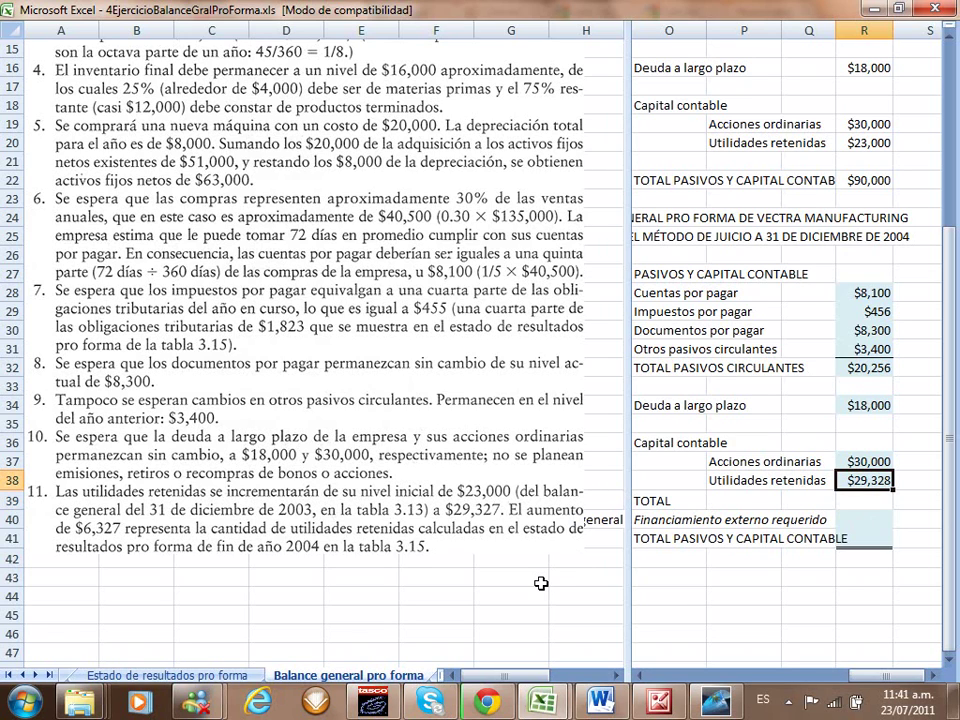
double_click(866, 480)
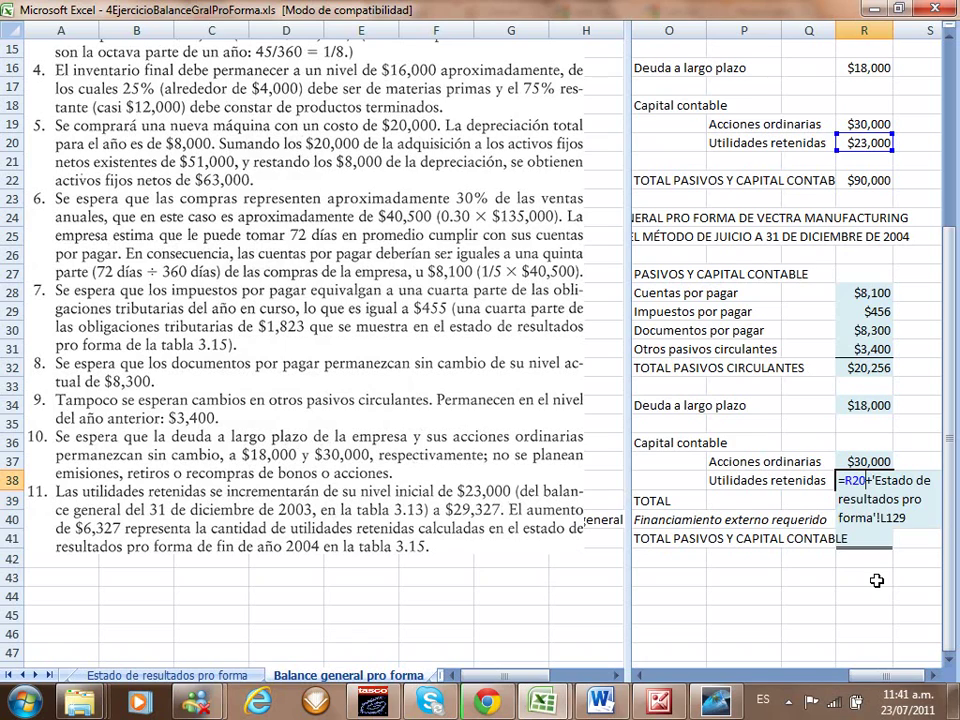
key("Return")
key("Return")
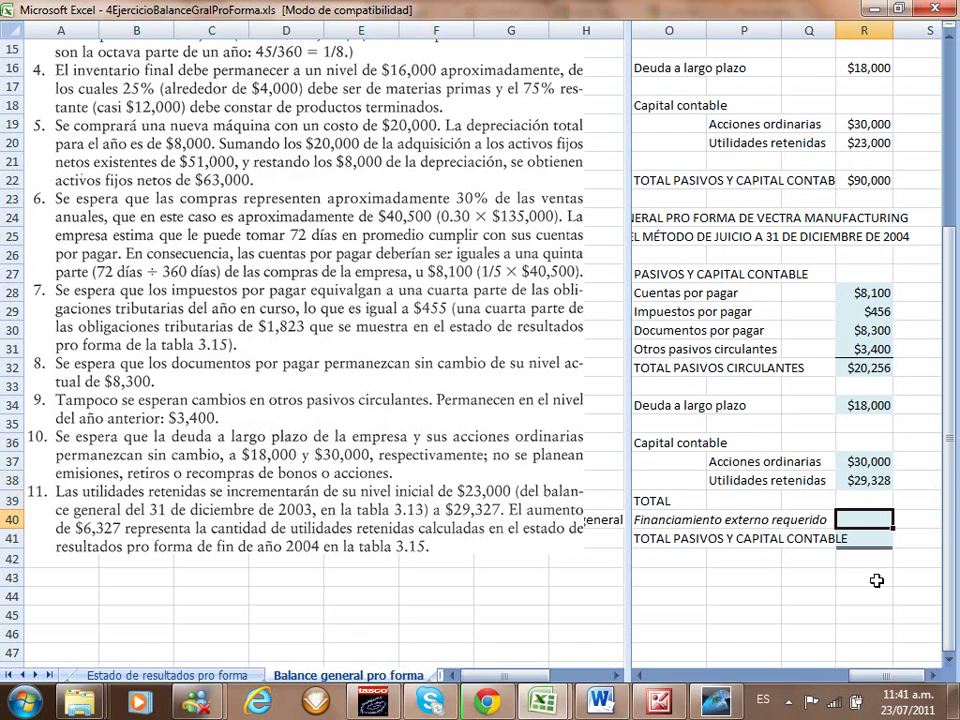
Step: Remove the vertical window split to view TABLA 3.16's assets and liabilities side by side
key("Left")
key("Left")
key("Left")
key("Left")
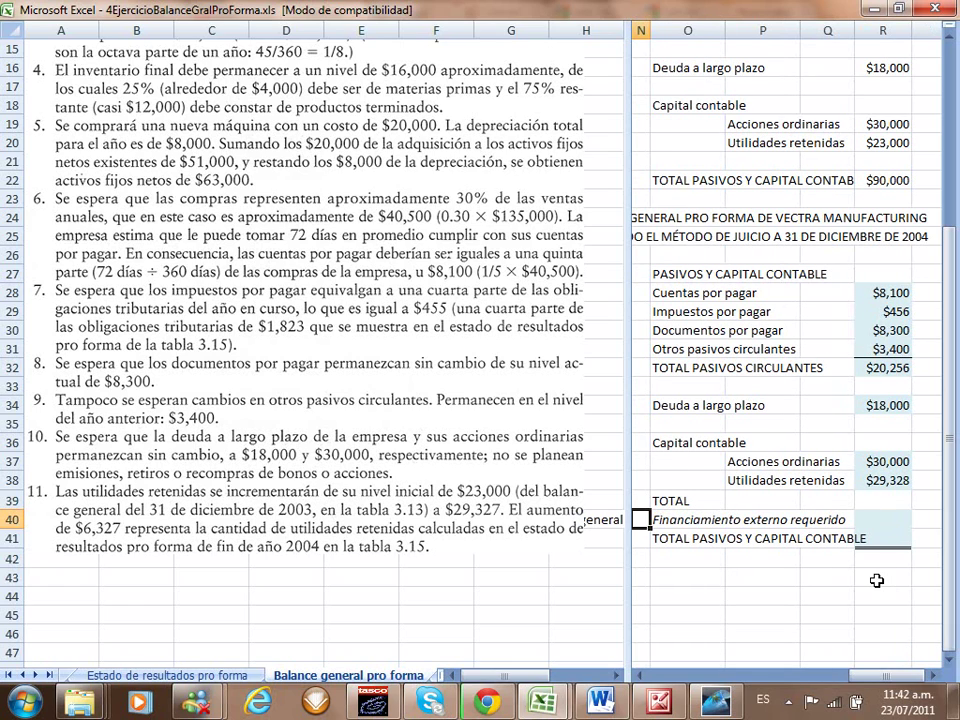
double_click(628, 609)
left_click_drag(888, 676, 910, 680)
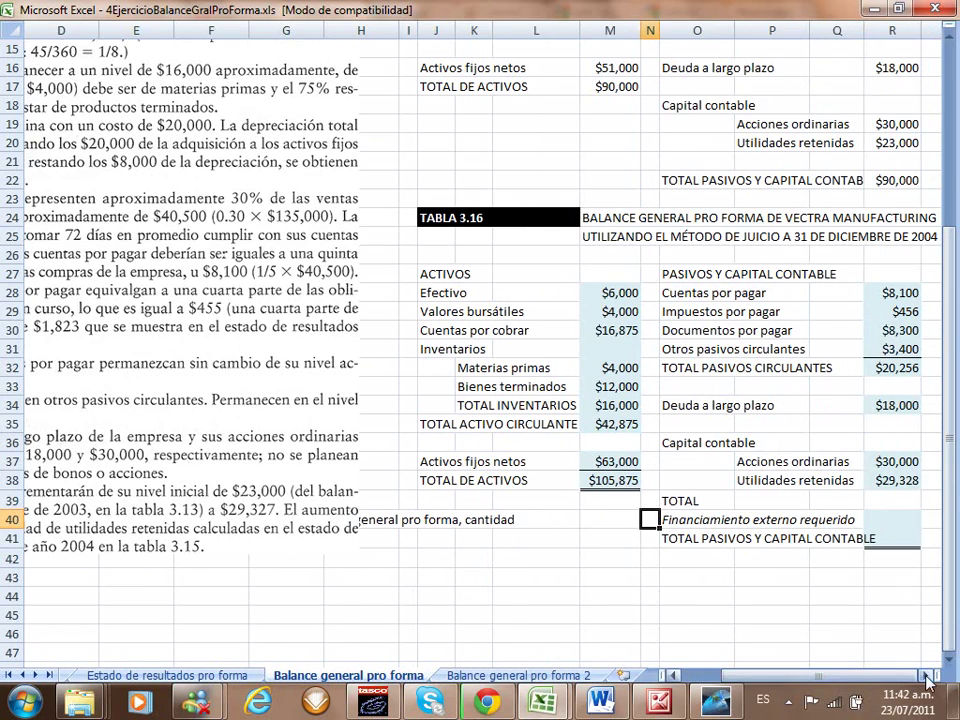
scroll(789, 628, "right", 2)
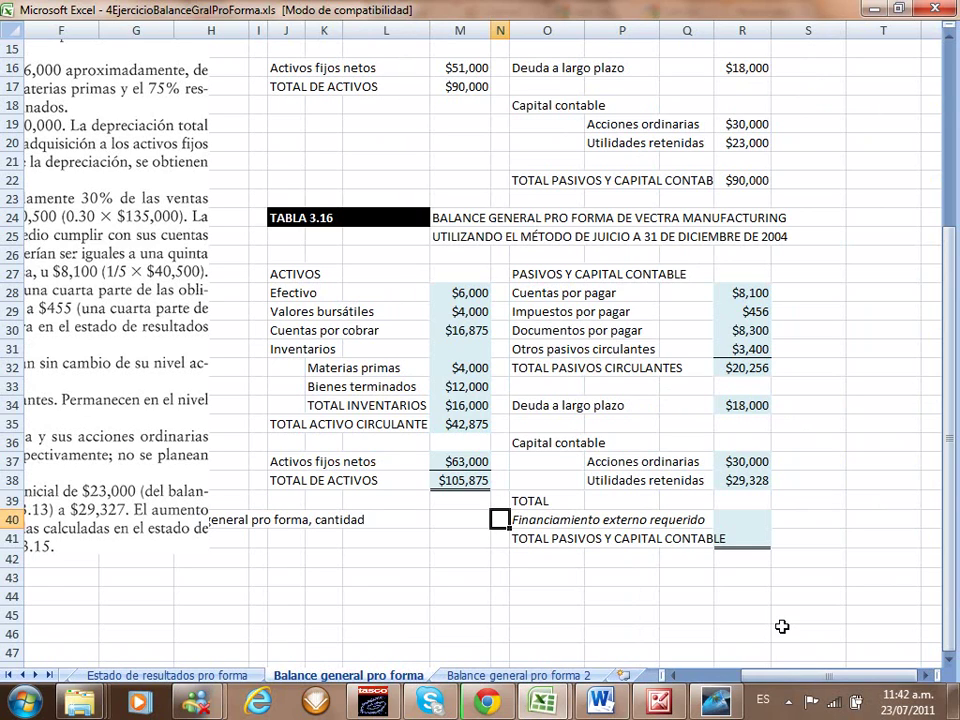
Step: Calculate TOTAL PASIVOS Y CAPITAL CONTABLE in R41 with =suma(R32:R40)
left_click(745, 538)
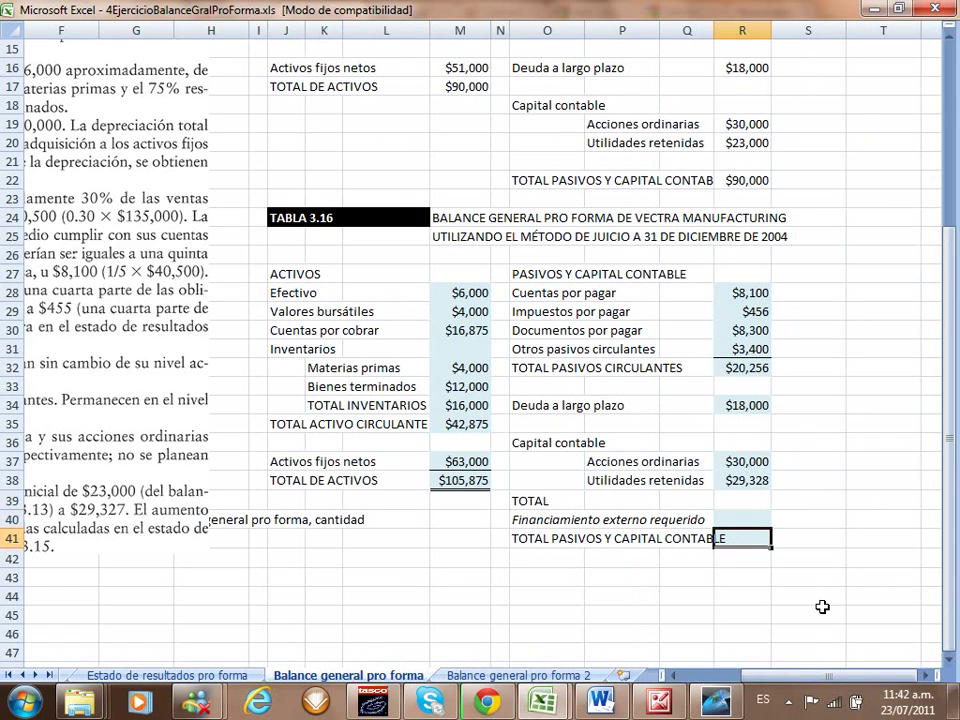
type("=suma(")
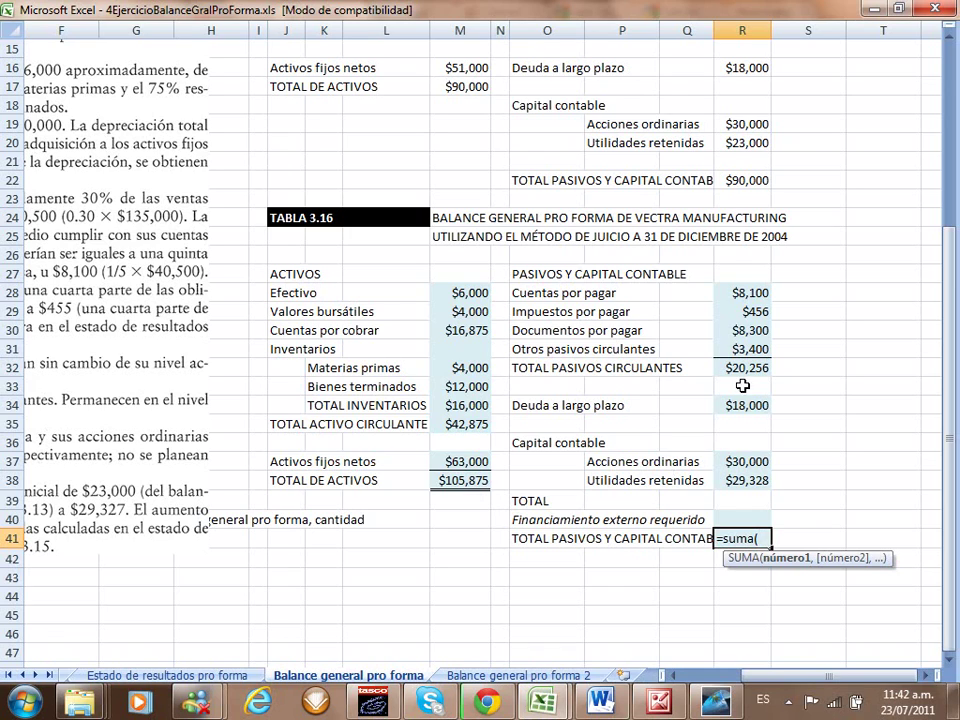
left_click_drag(741, 368, 745, 516)
type(")")
key("Return")
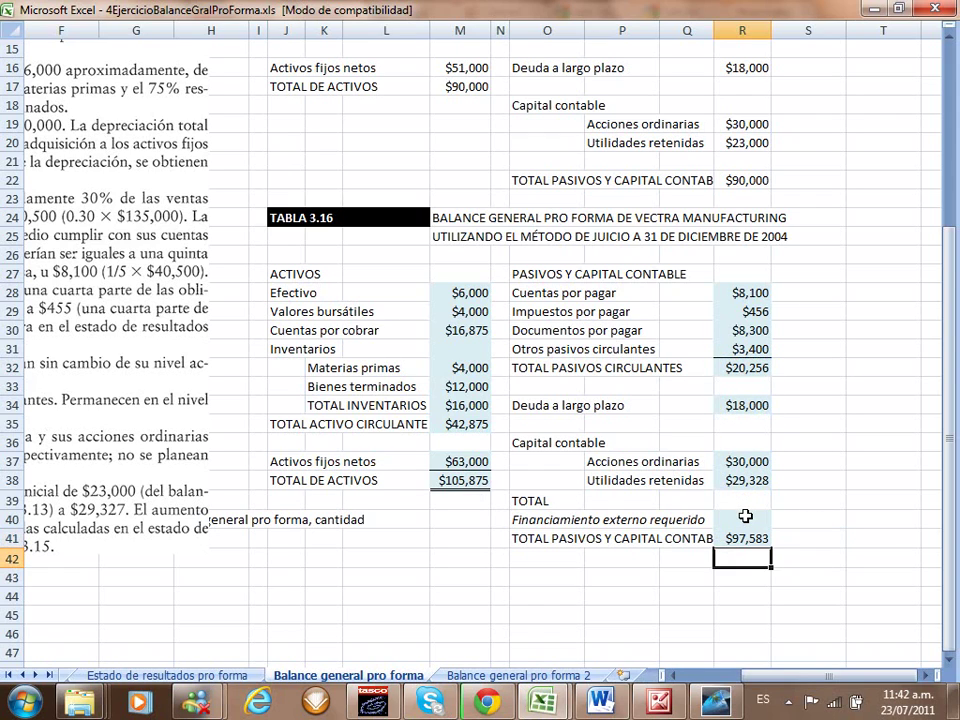
key("Up")
Step: Select the Financiamiento externo requerido cell R40, leave full-screen view and enlarge the sheet to 120%
left_click(745, 516)
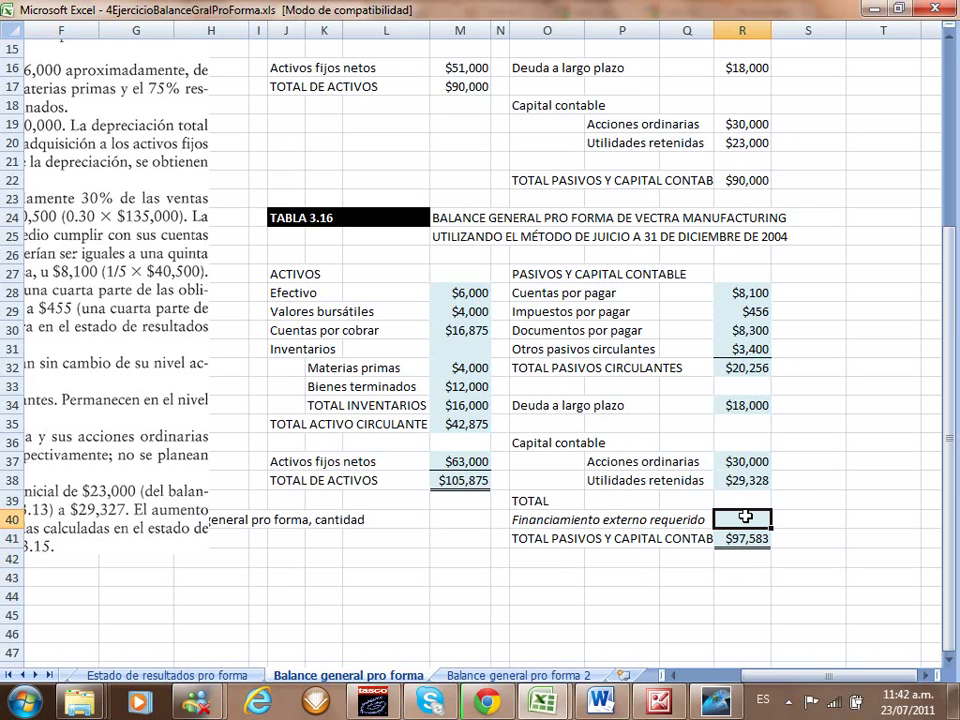
key("Escape")
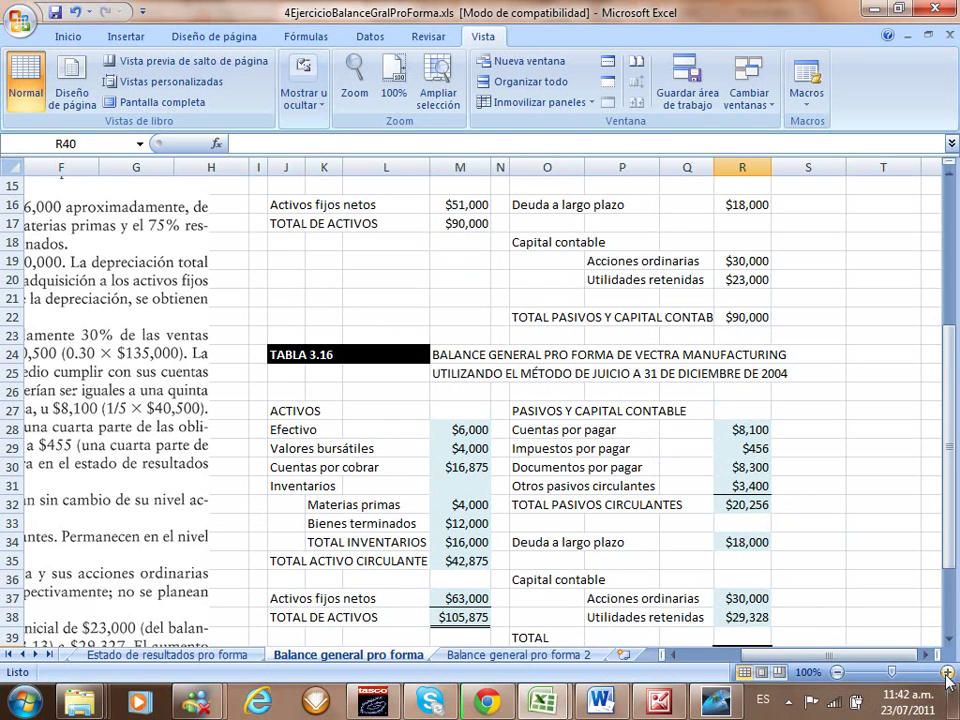
left_click(946, 673)
left_click(946, 673)
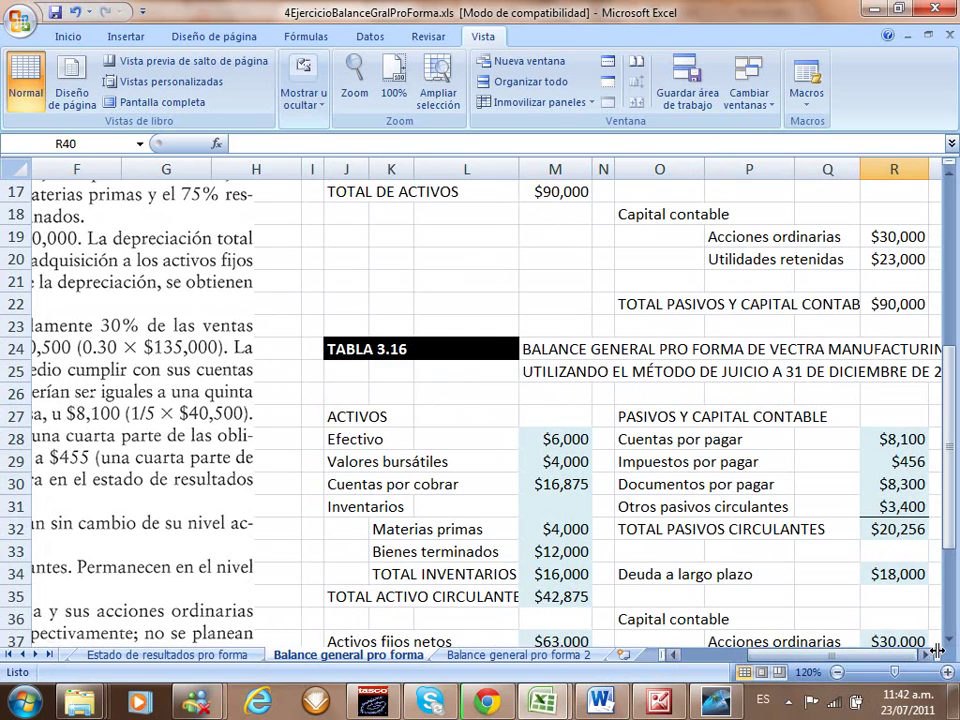
scroll(885, 615, "right", 1)
scroll(885, 615, "down", 2)
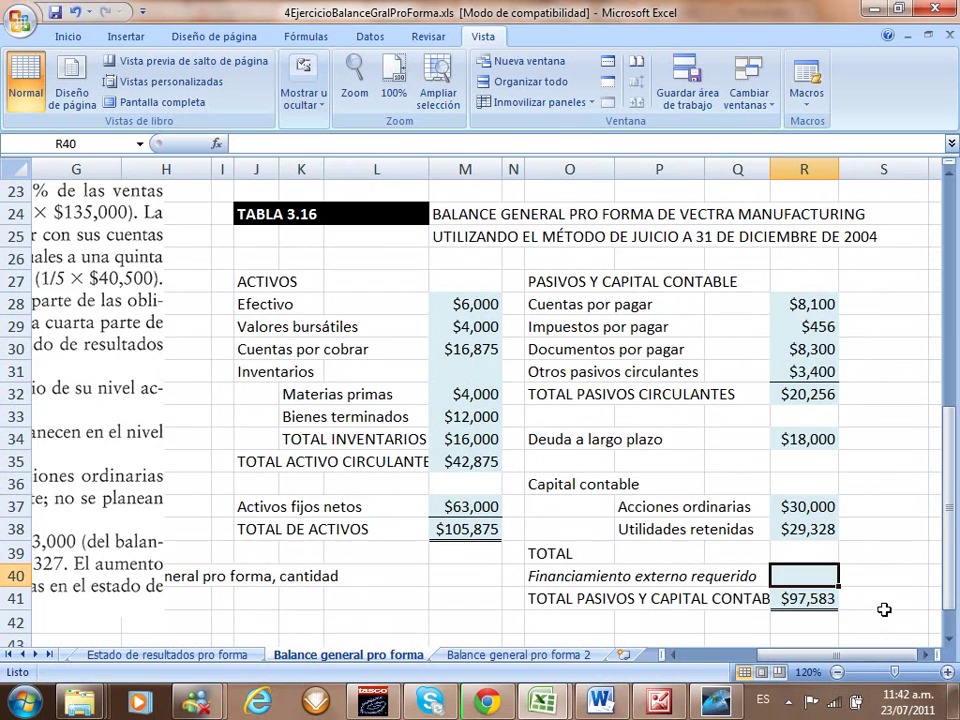
Step: Show the sheet in full-screen view and select the Financiamiento externo requerido amount cell R40
left_click(155, 102)
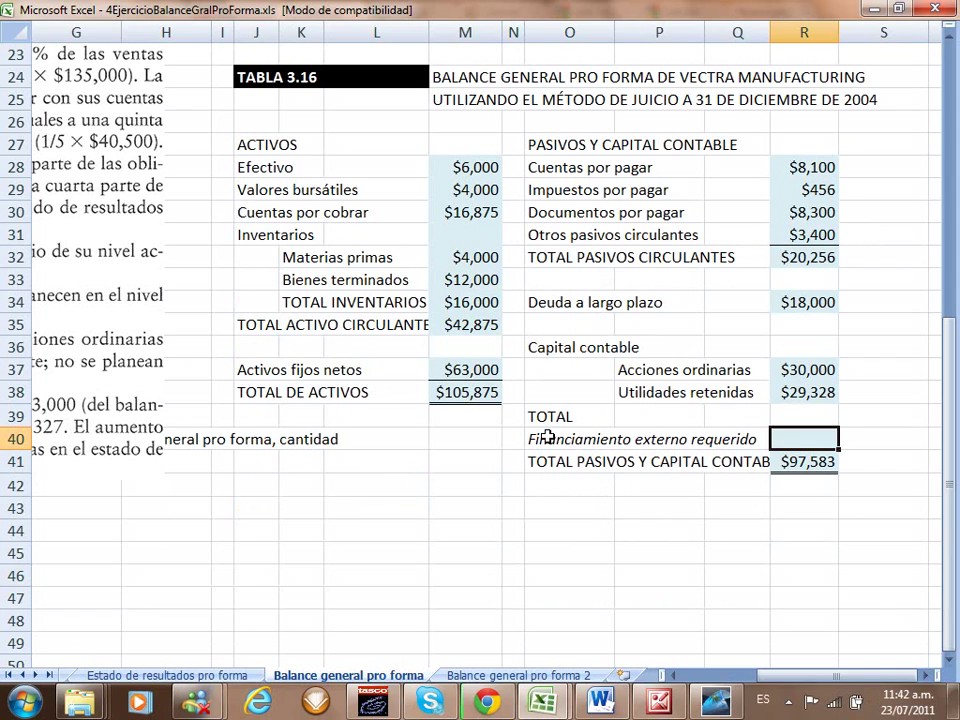
left_click_drag(553, 437, 790, 440)
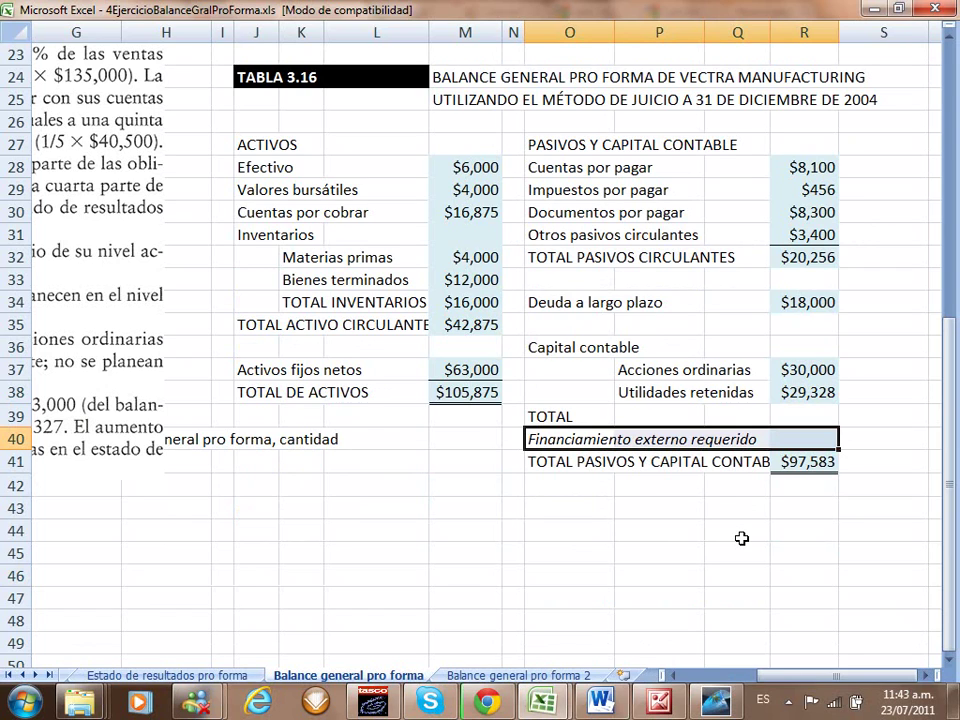
left_click(797, 438)
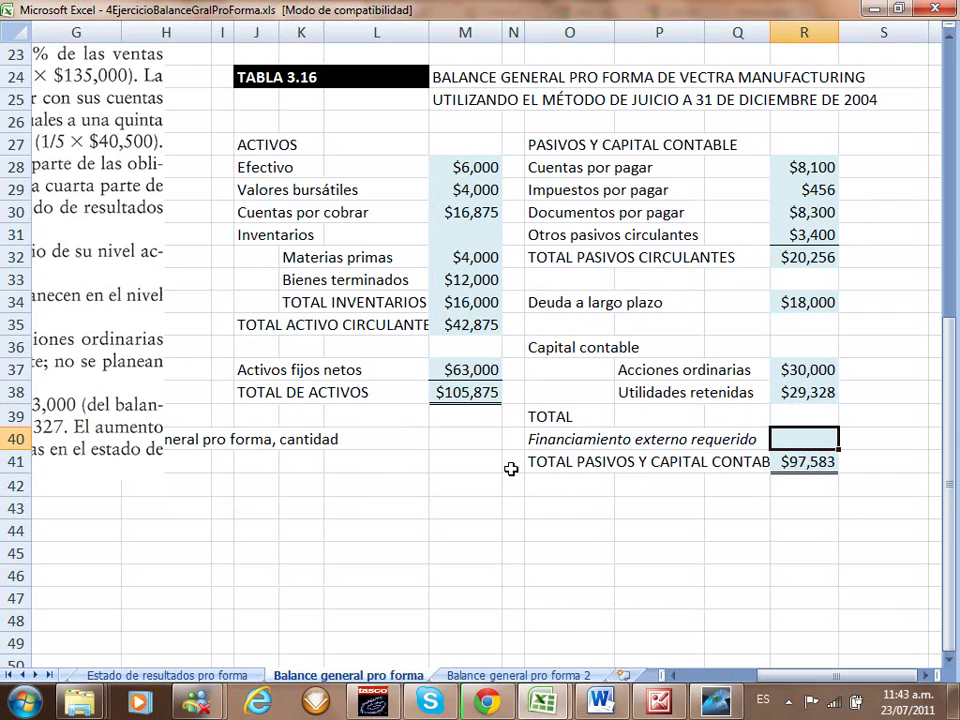
Step: Calculate Financiamiento externo requerido in R40 with =M38-suma(R32:R38)
type("=")
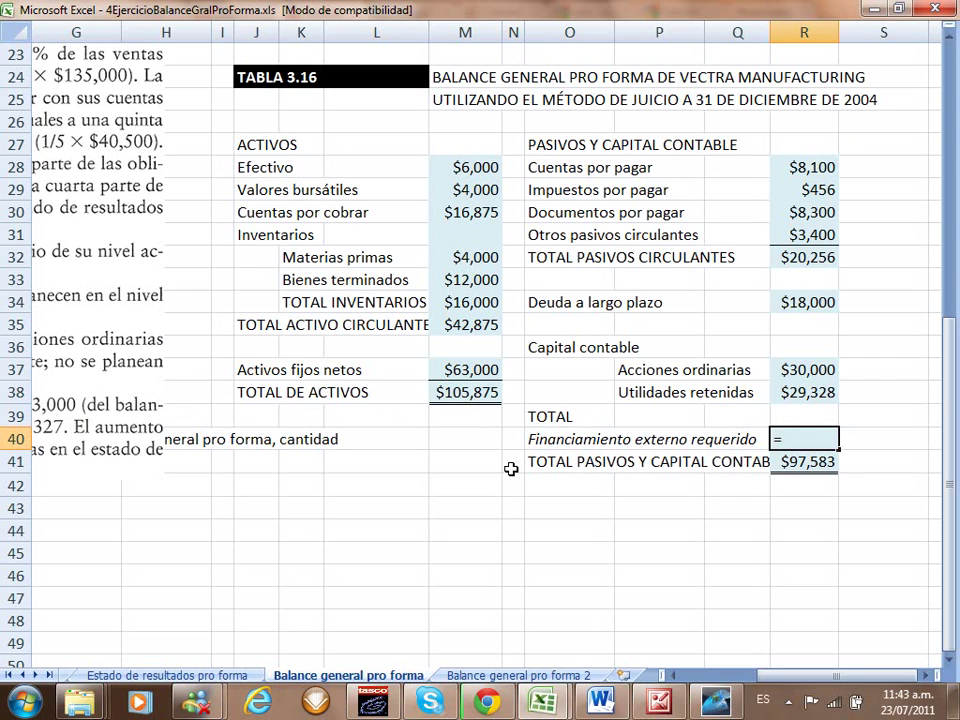
left_click(475, 392)
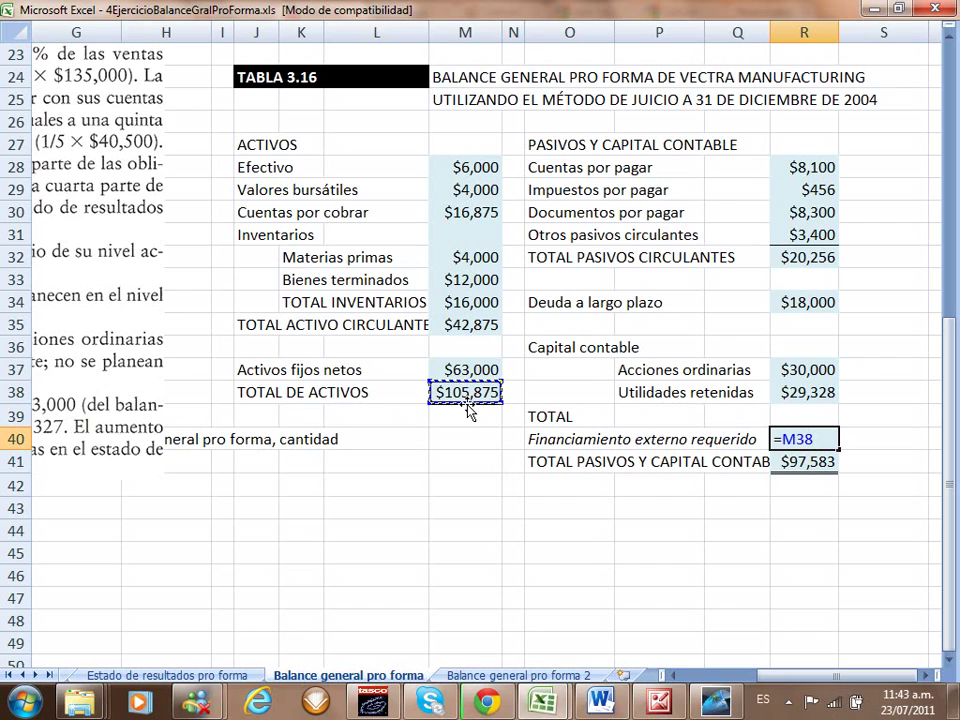
type("-sum")
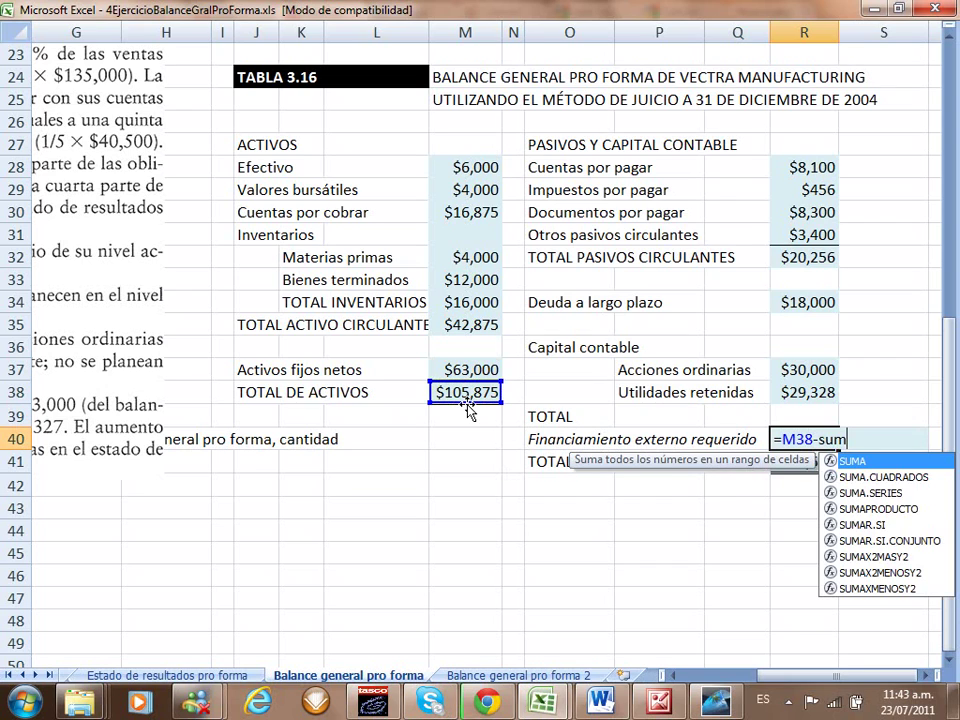
type("a(")
left_click_drag(804, 257, 791, 397)
type(")")
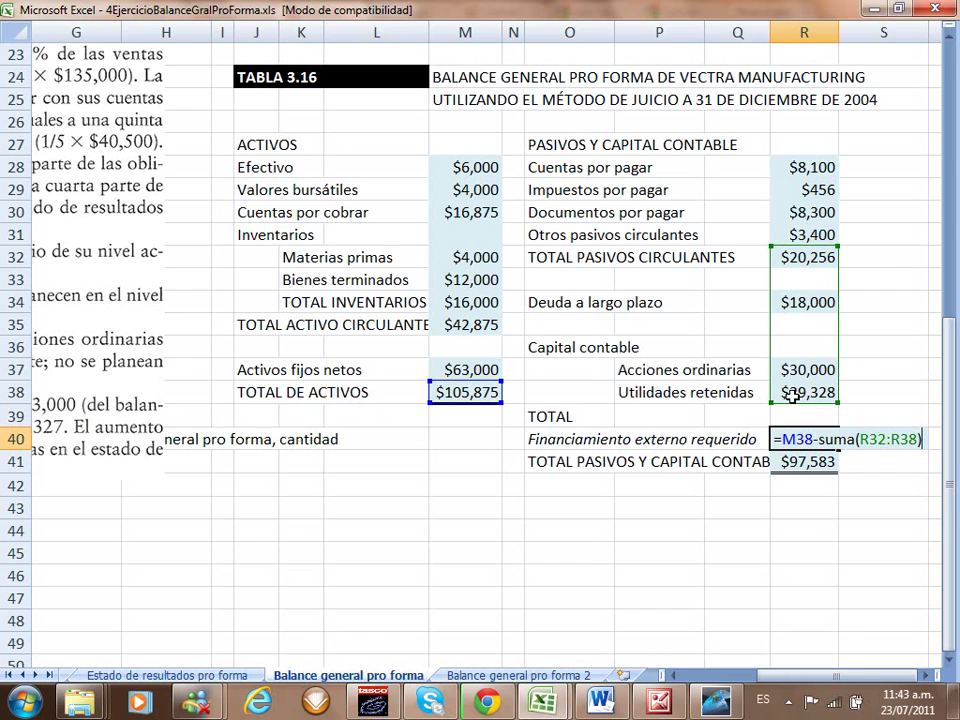
key("Return")
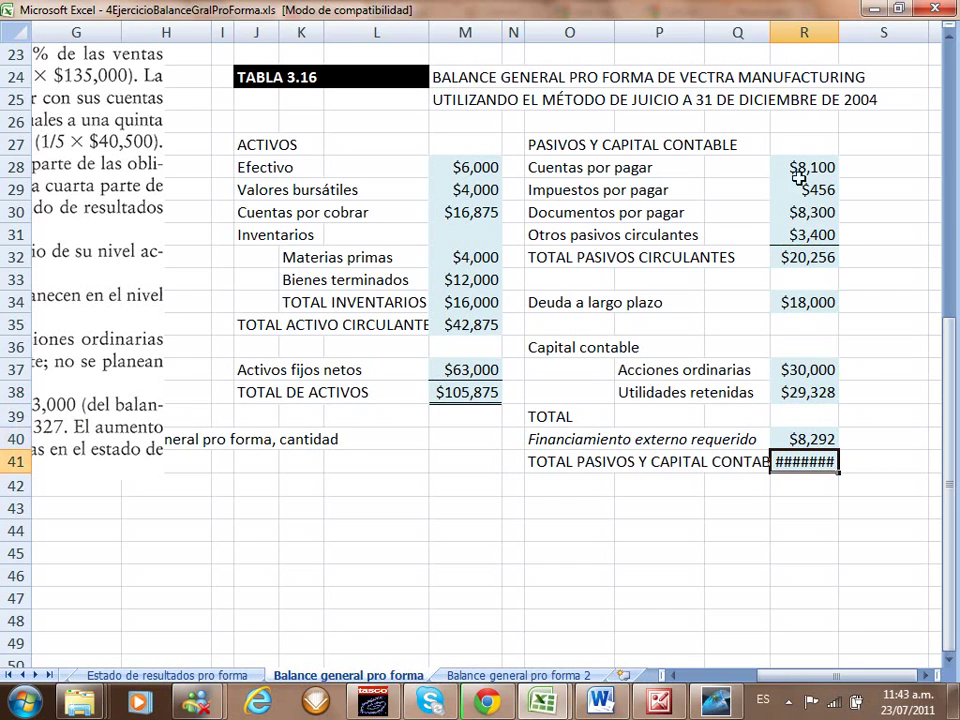
Step: Widen column R slightly so the R41 total fits, and review the R40 formula and the TABLA 3.16 title
left_click_drag(838, 33, 848, 33)
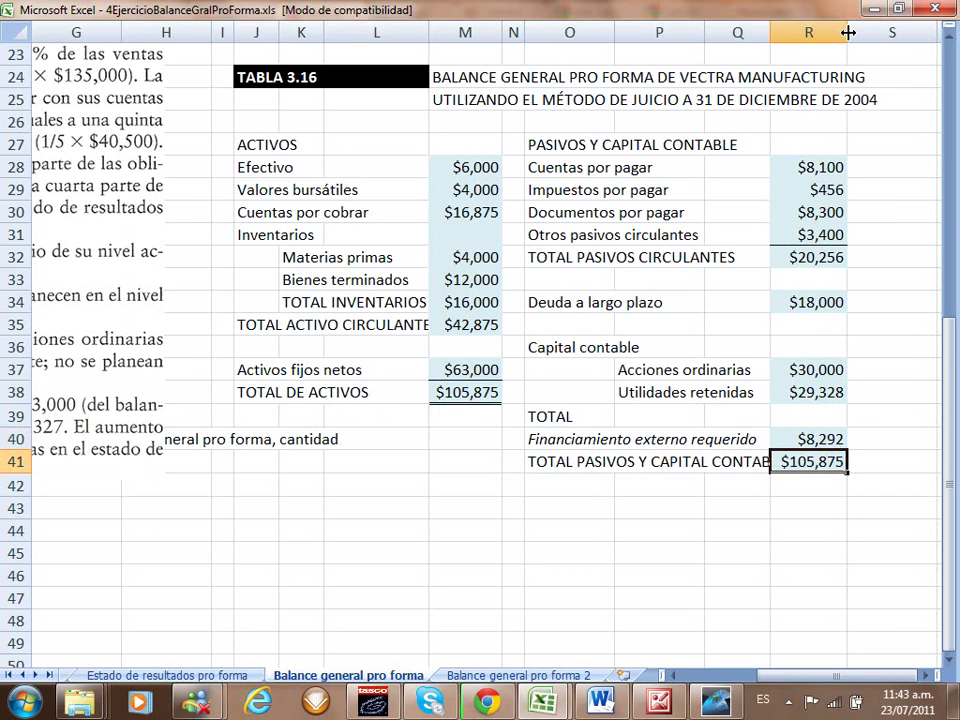
double_click(806, 439)
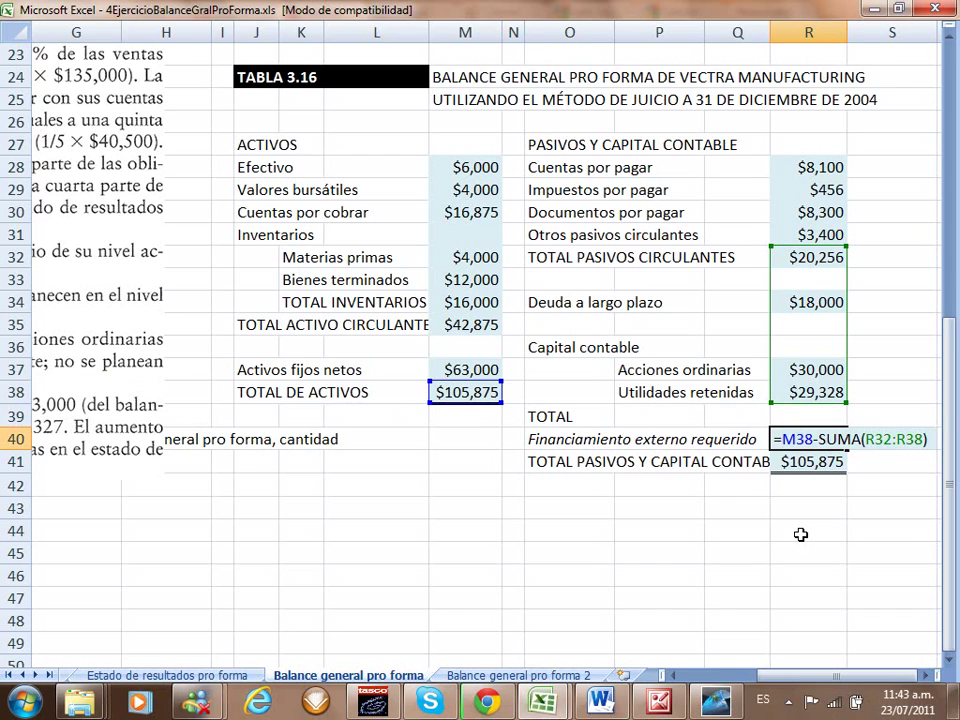
key("ctrl+Return")
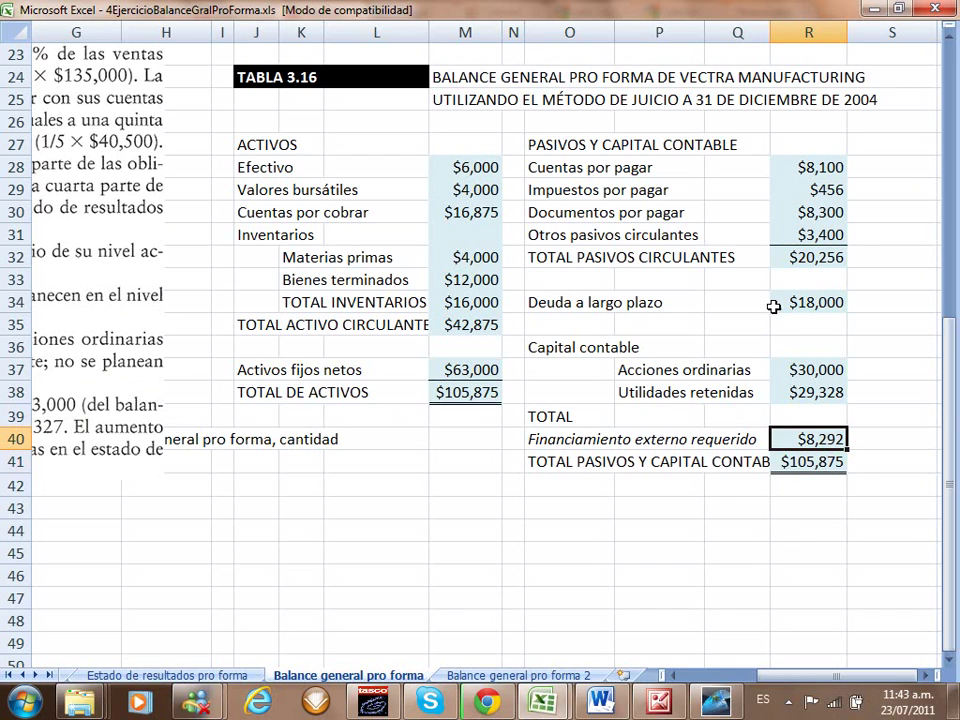
left_click_drag(467, 78, 803, 111)
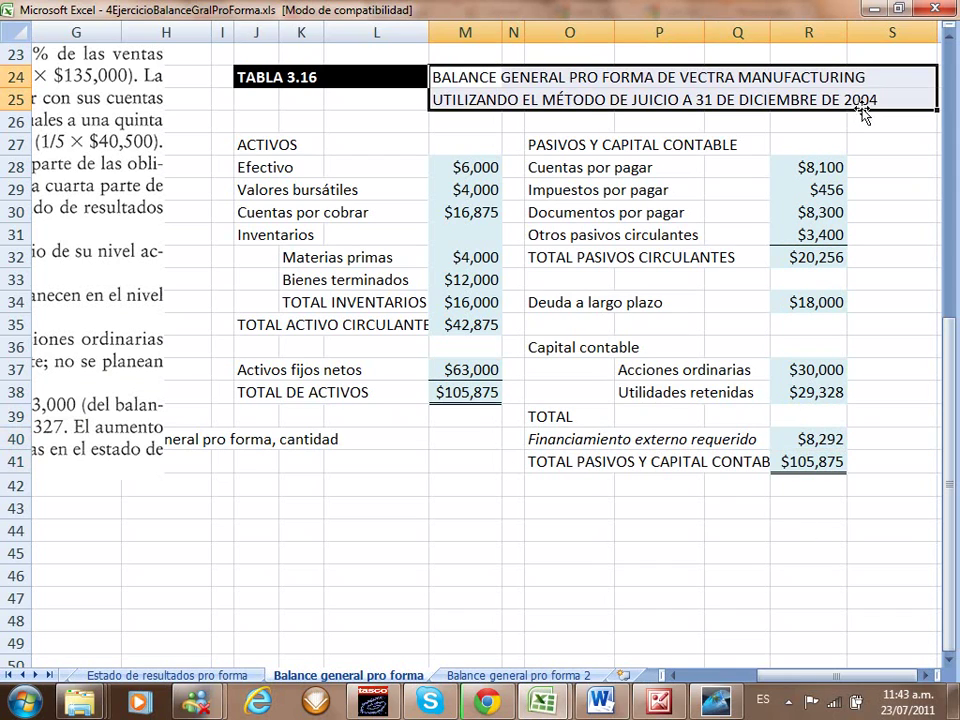
Step: Review the Financiamiento externo requerido formula in R40 and clear it from the cell
double_click(783, 440)
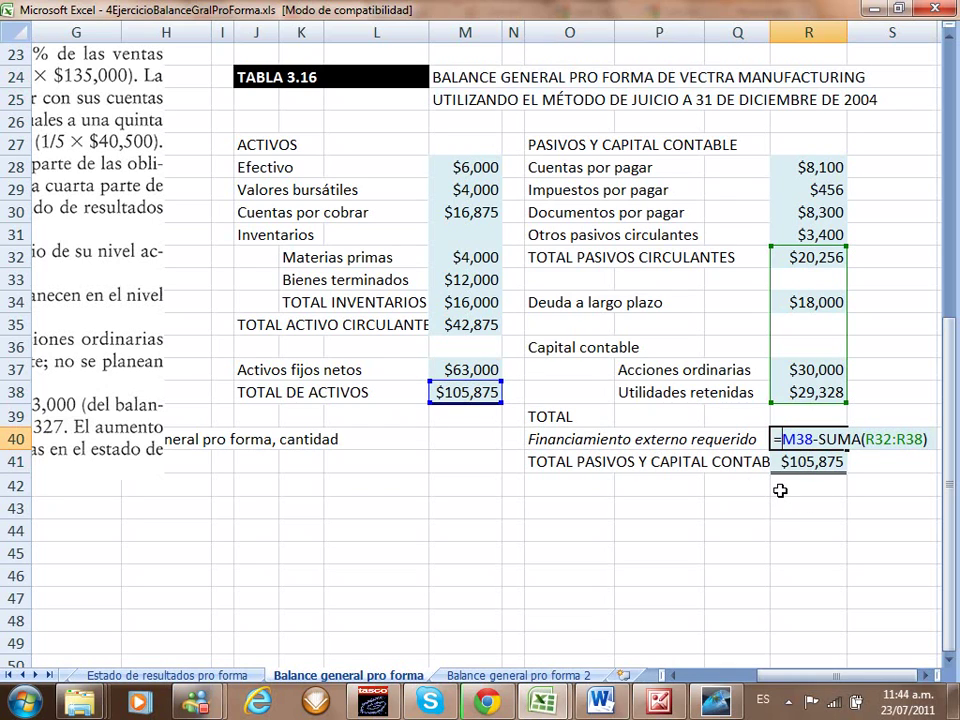
key("Return")
key("Up")
key("Delete")
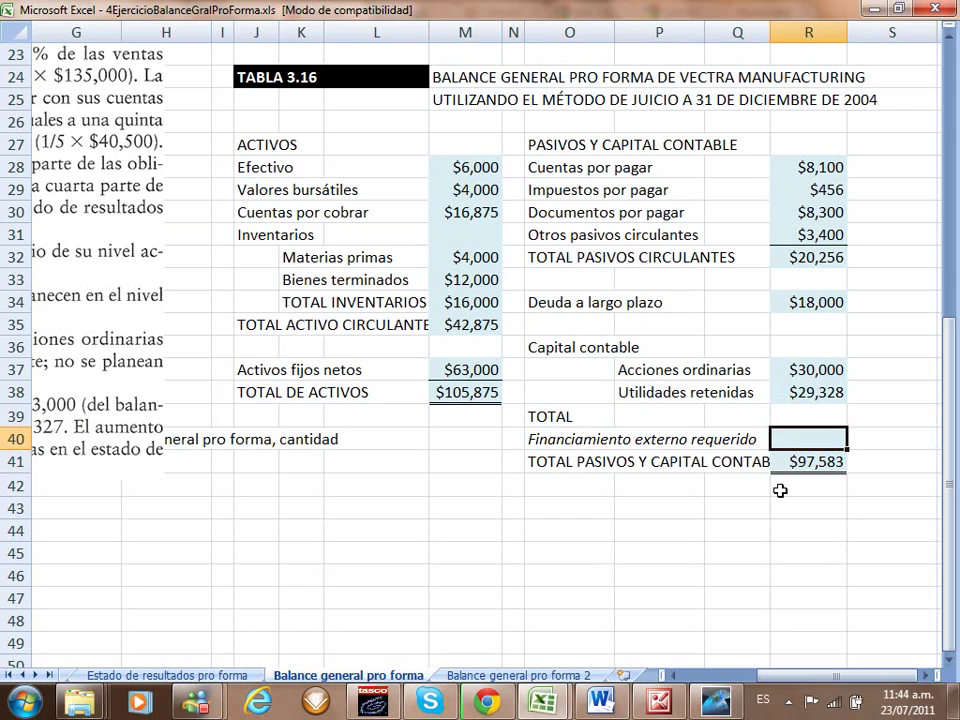
Step: Check the TOTAL PASIVOS Y CAPITAL CONTABLE formula in R41 and compare its total with TOTAL DE ACTIVOS in M38
double_click(804, 460)
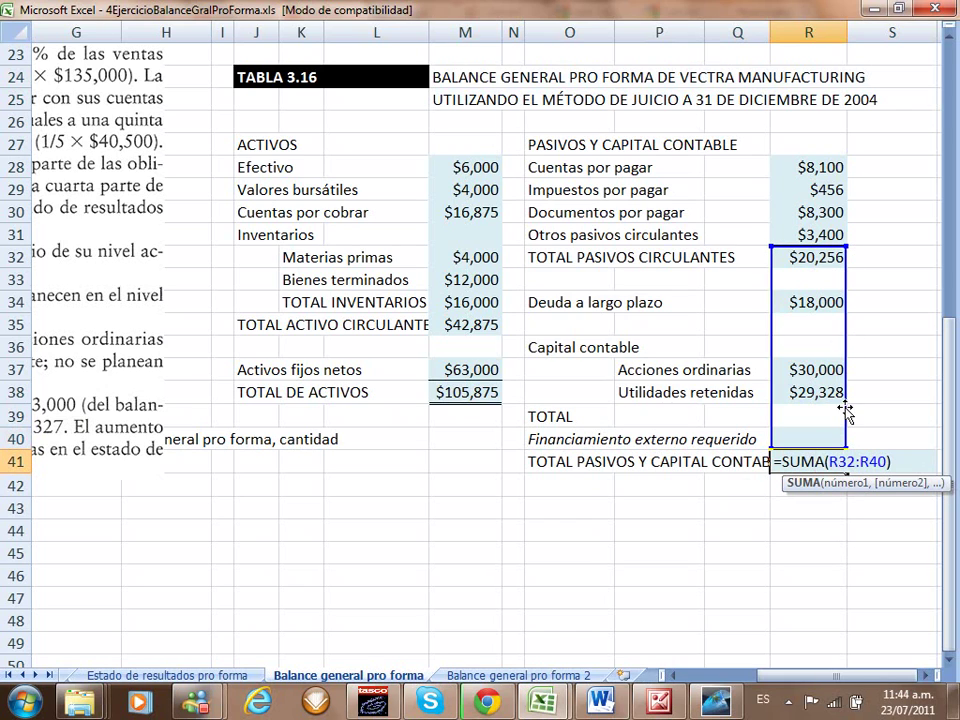
key("Return")
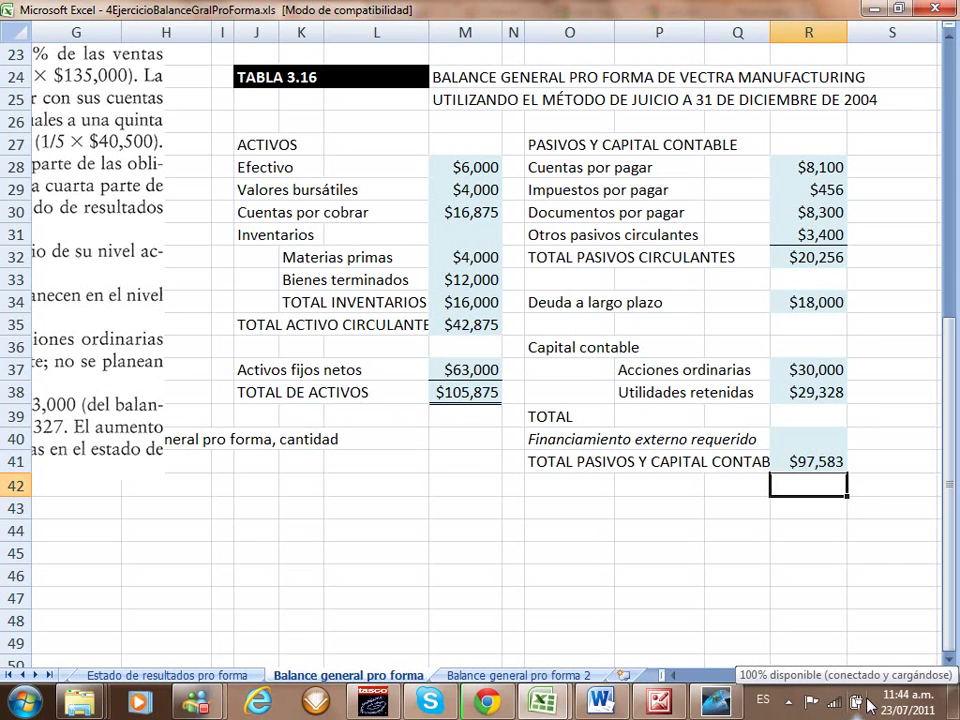
key("Up")
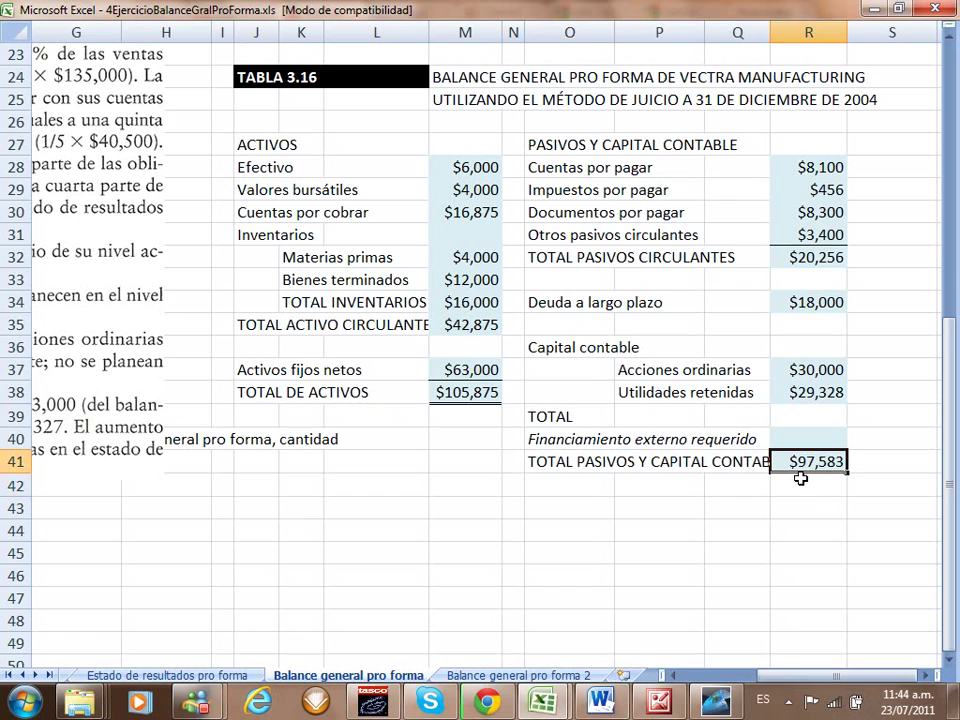
left_click(784, 437)
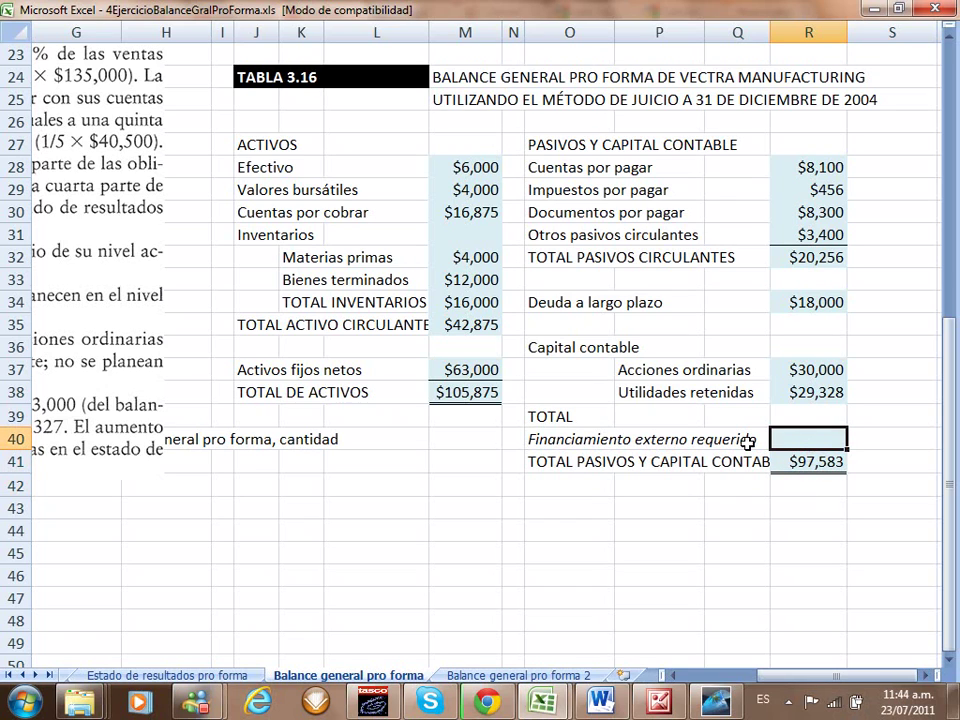
left_click(808, 463)
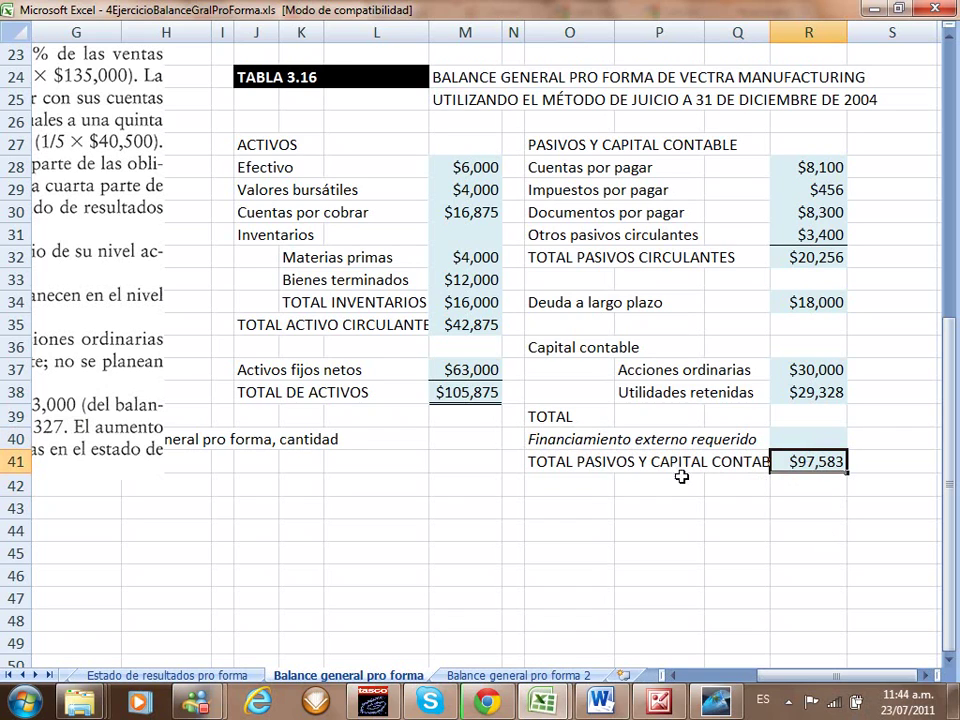
left_click(466, 392)
Step: Enter =M38-suma(R32:R38) in R40 for Financiamiento externo requerido, and compare the totals in R41 and M38
left_click(774, 447)
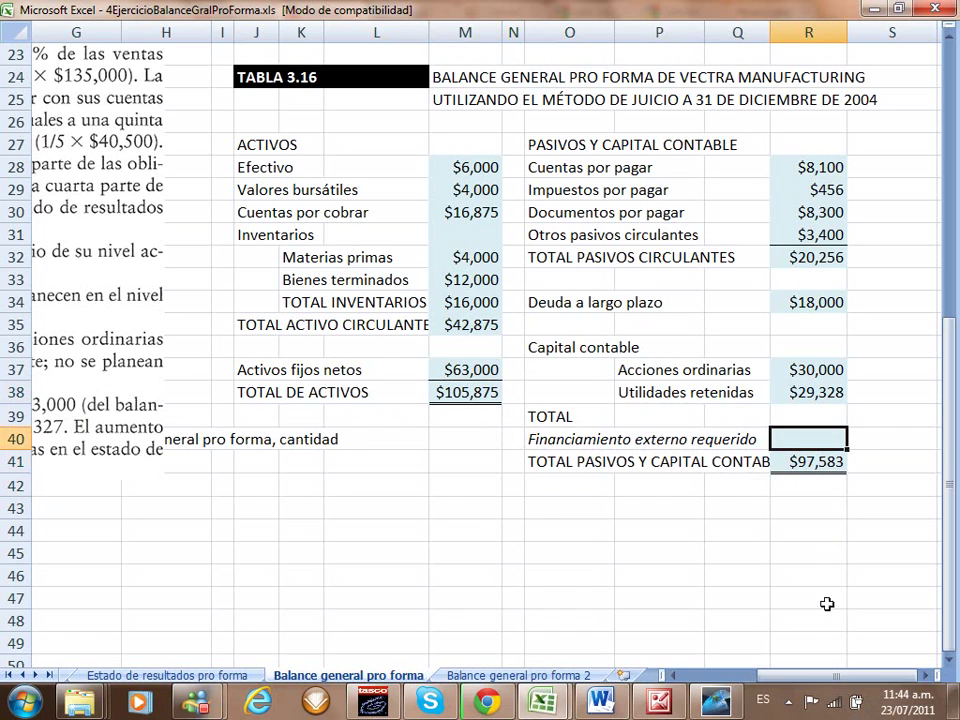
type("=")
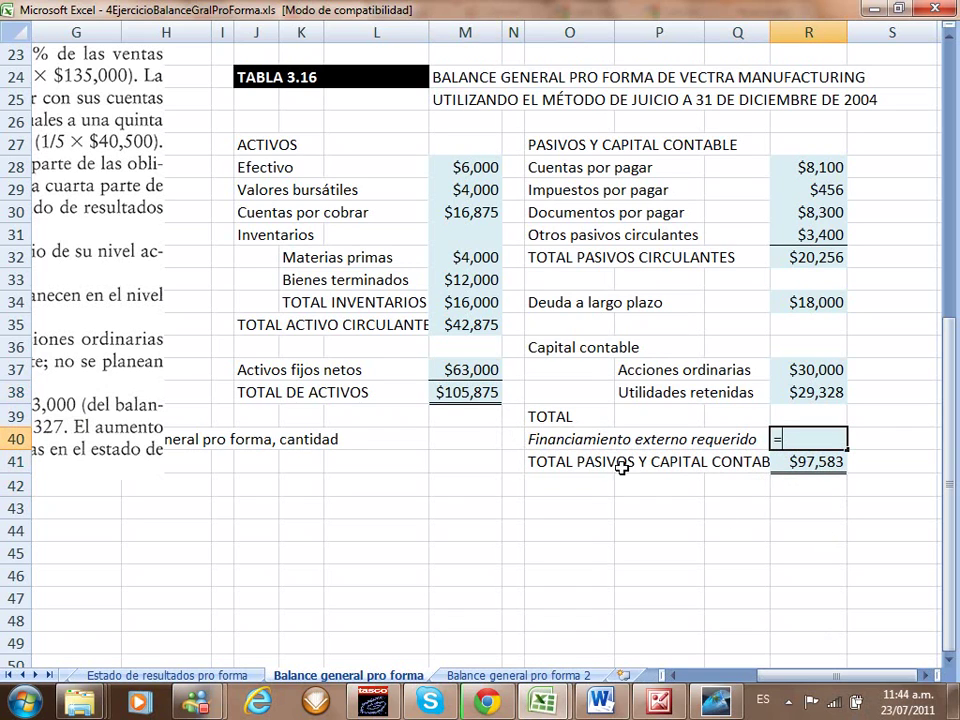
left_click(466, 392)
type("-suma(")
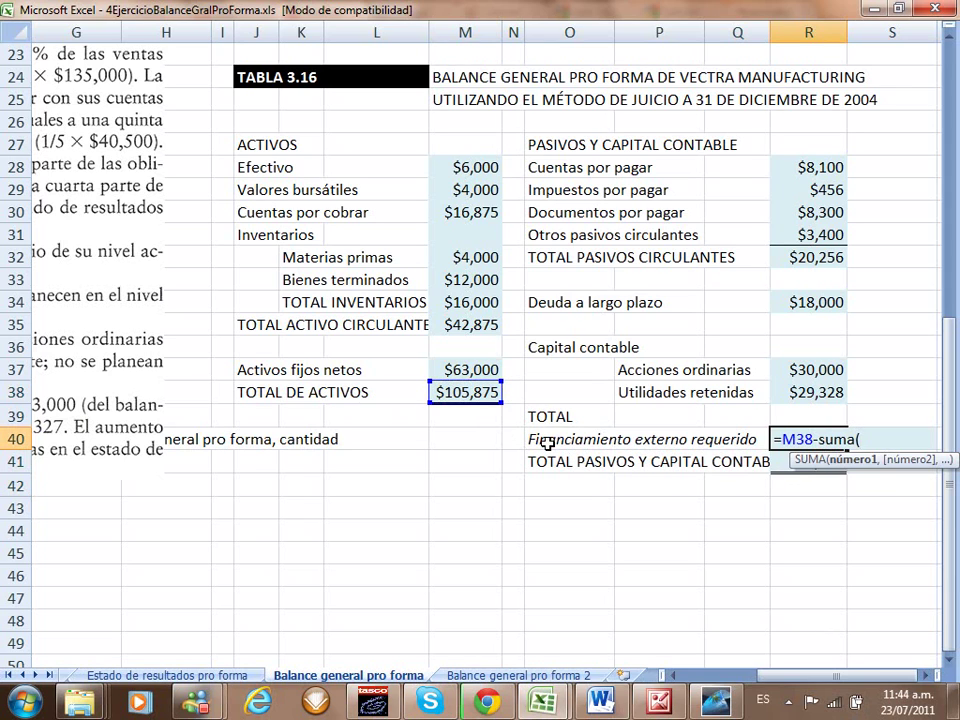
left_click_drag(805, 257, 797, 403)
type(")")
key("Return")
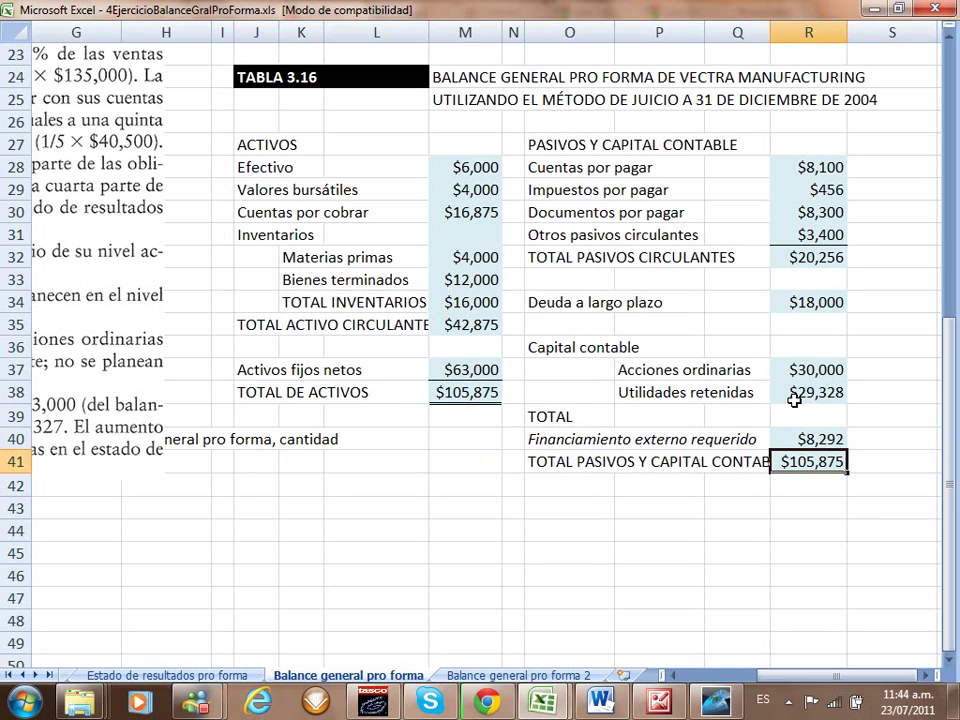
left_click(458, 394)
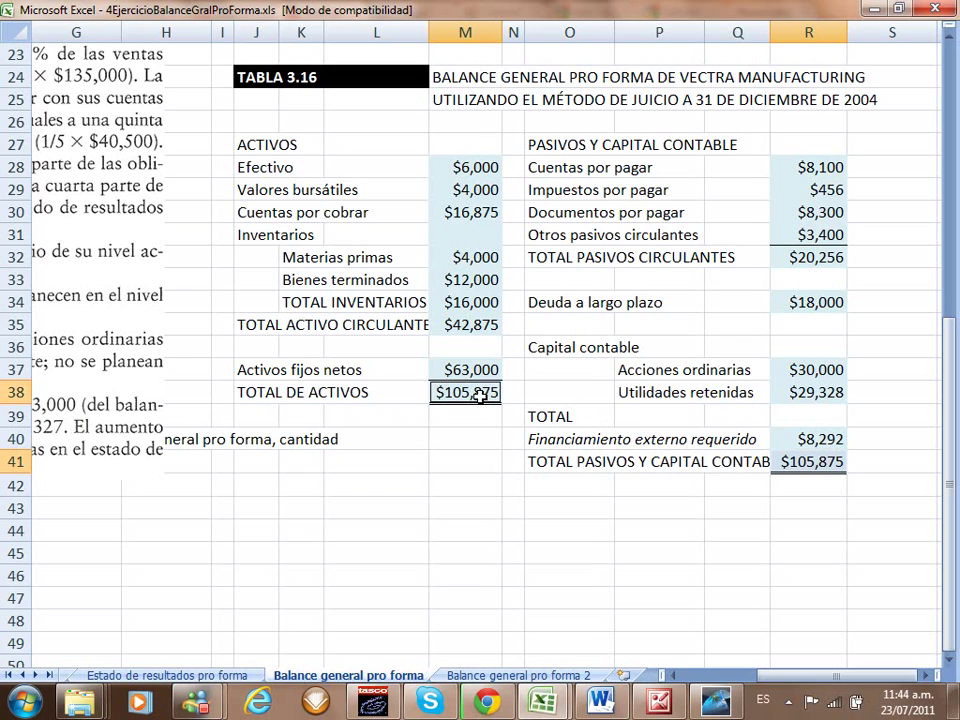